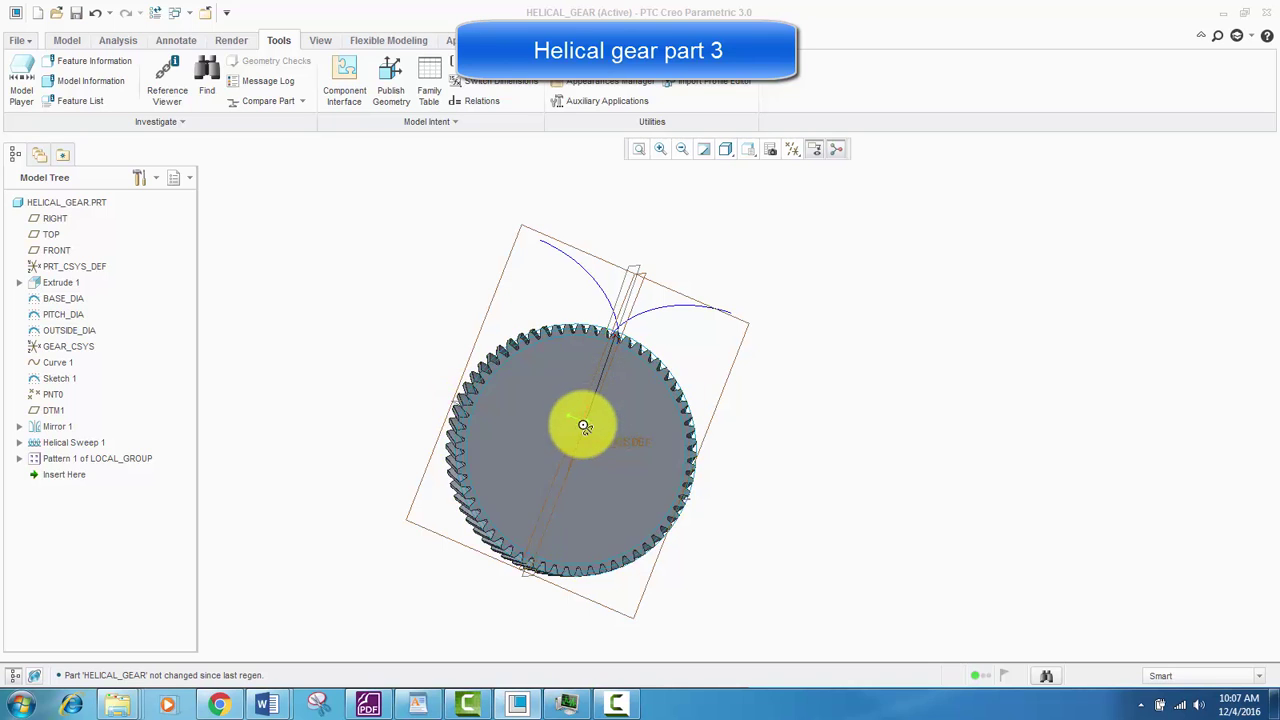
Step: Examine the helical gear's patterned teeth up close and as a whole
middle_drag(583, 425, 575, 438)
scroll(537, 445, up, 3)
scroll(537, 445, down, 5)
middle_drag(606, 376, 465, 382)
scroll(463, 364, up, 3)
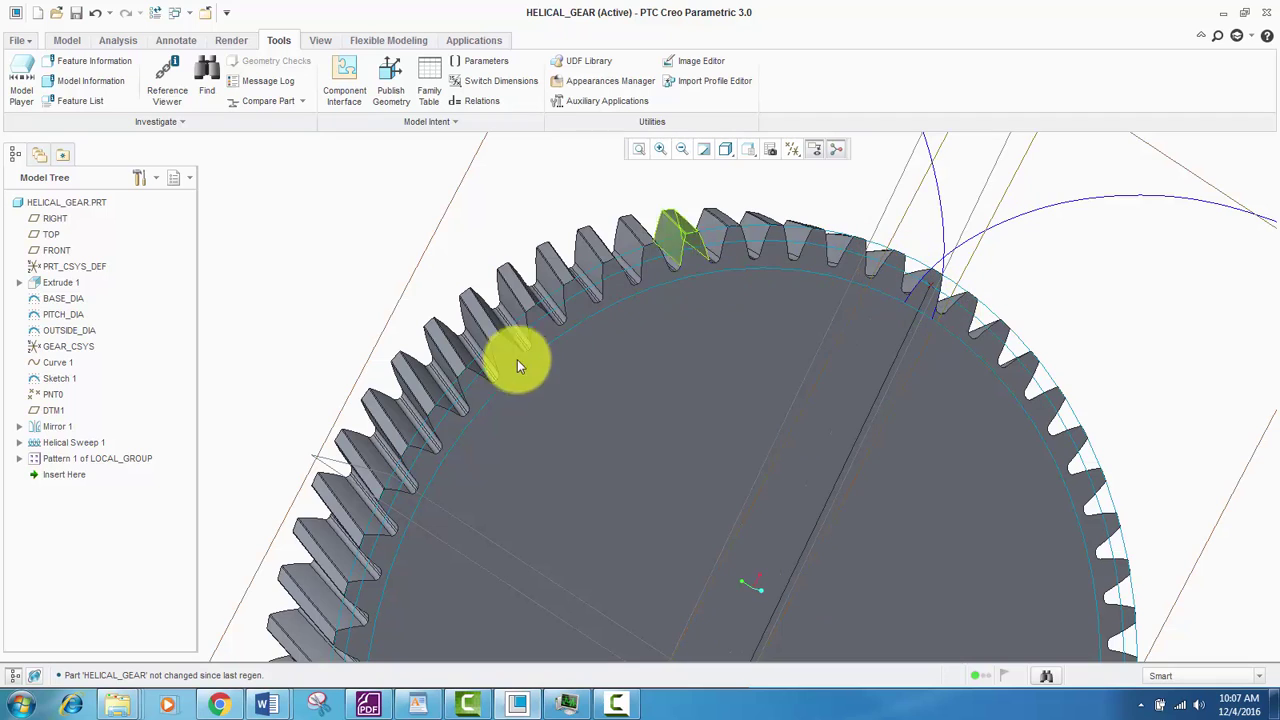
scroll(521, 376, down, 6)
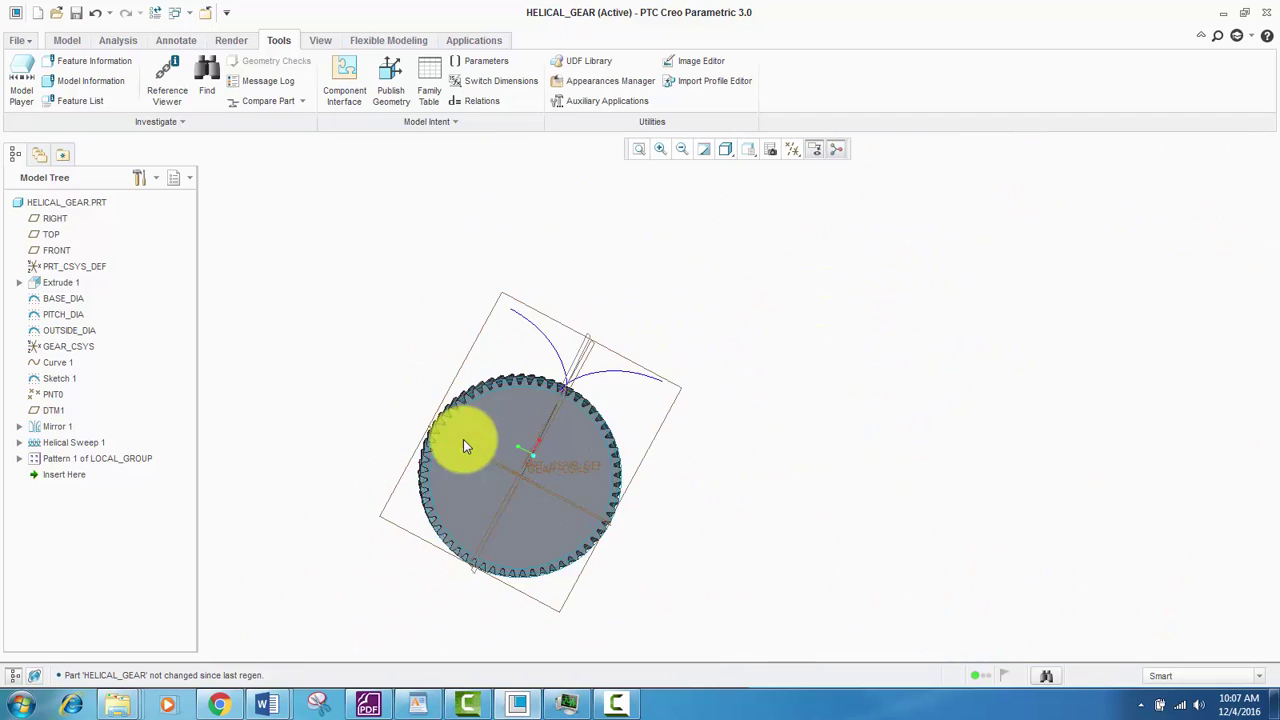
scroll(463, 439, up, 2)
scroll(486, 421, down, 2)
scroll(486, 421, up, 2)
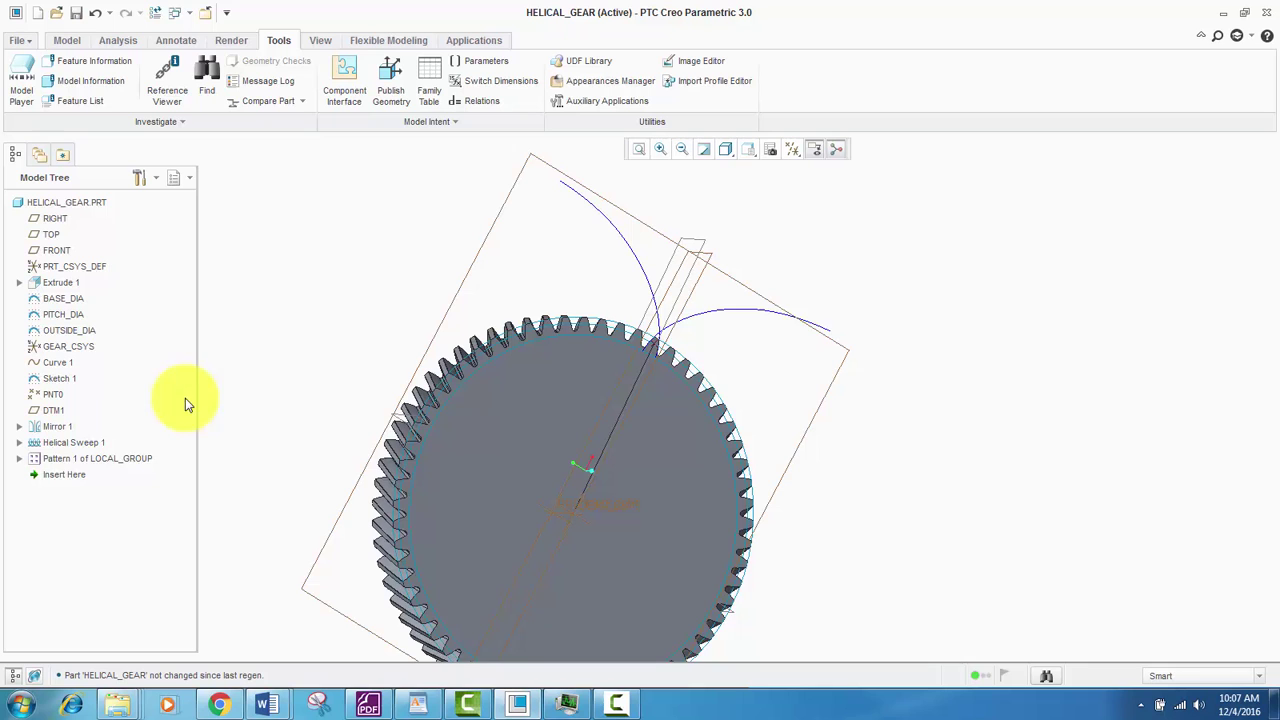
Step: Try to set the tooth pattern's number of members to the parameter no_of_teeth in the axis pattern definition
right_click(106, 459)
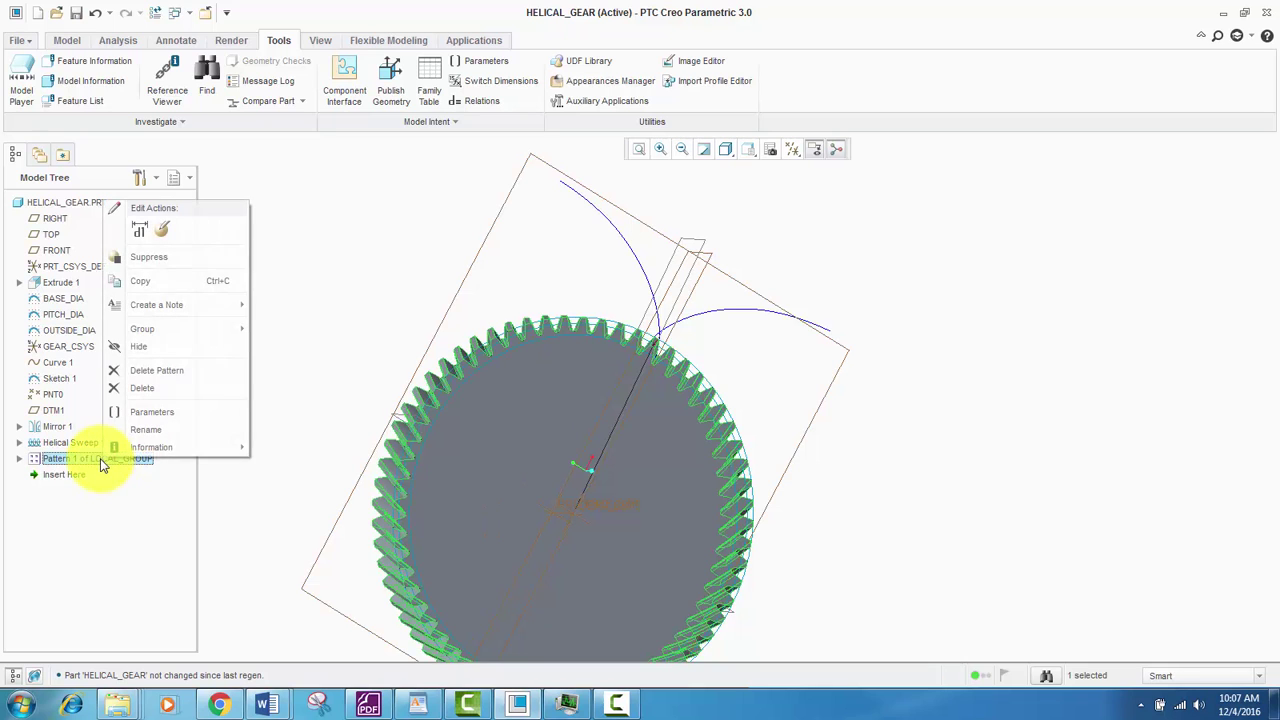
click(160, 237)
scroll(443, 391, down, 3)
scroll(324, 213, up, 1)
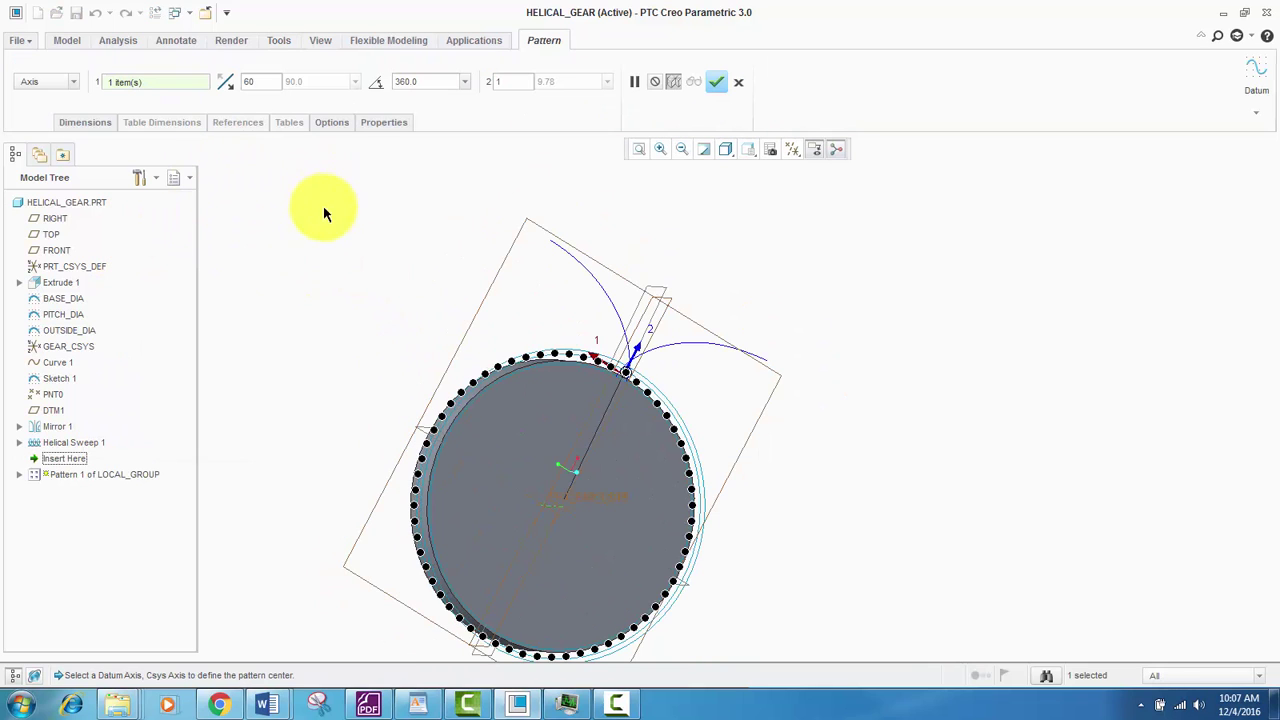
click(262, 81)
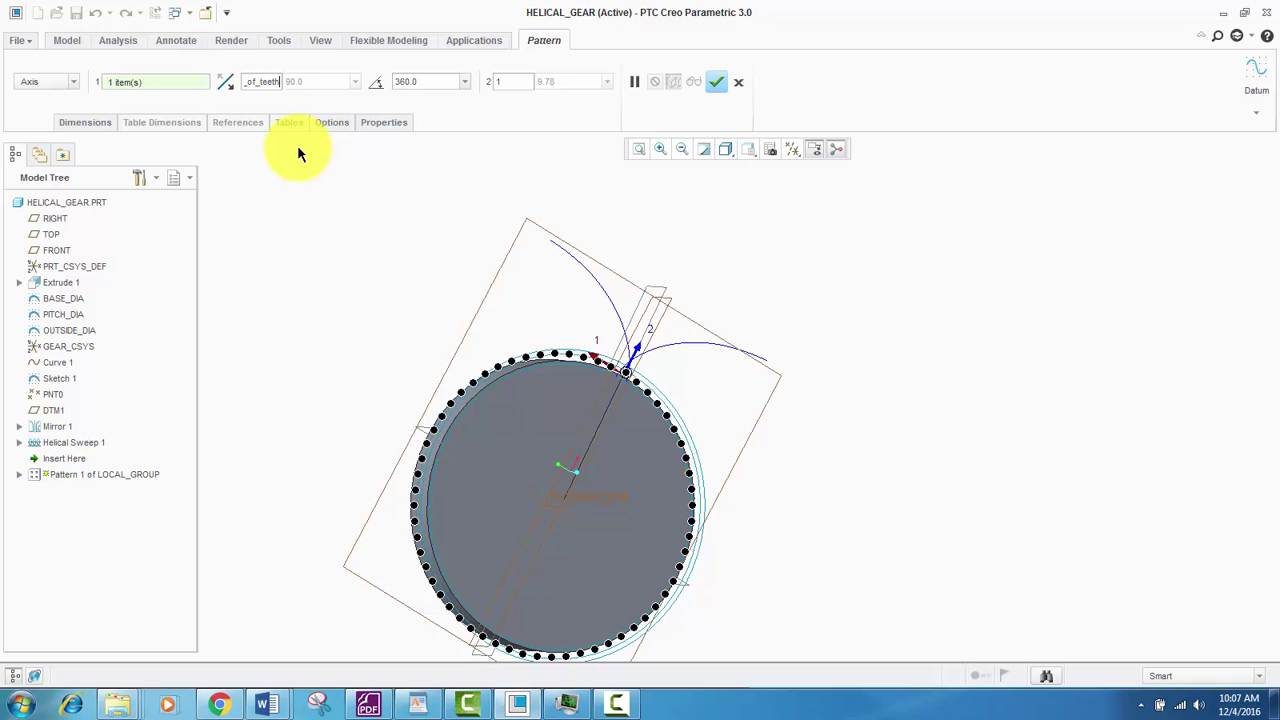
key(Return)
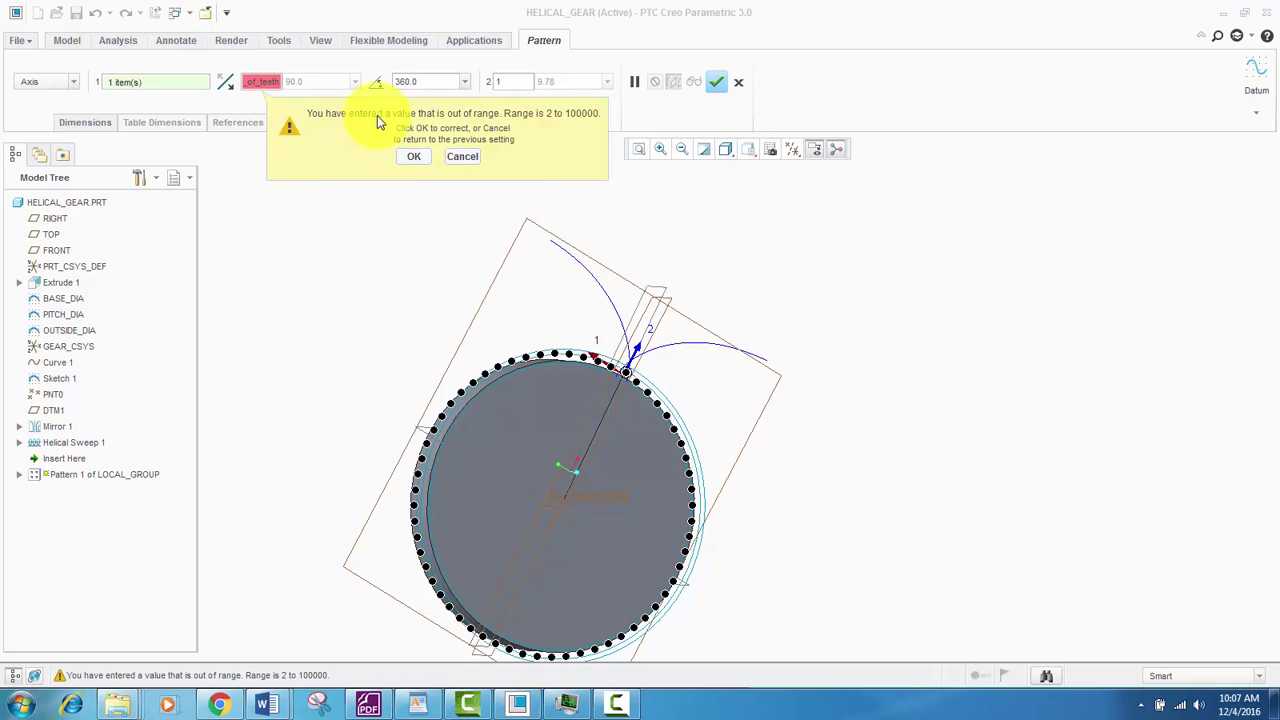
click(415, 158)
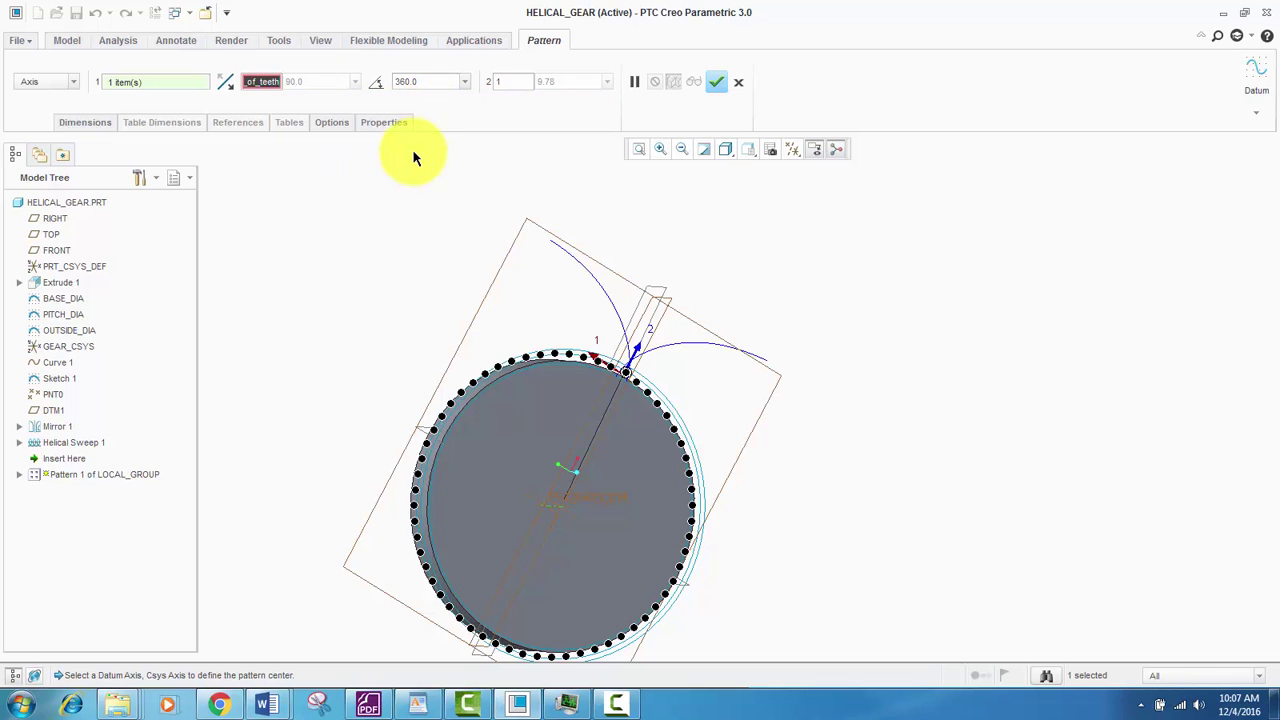
click(718, 82)
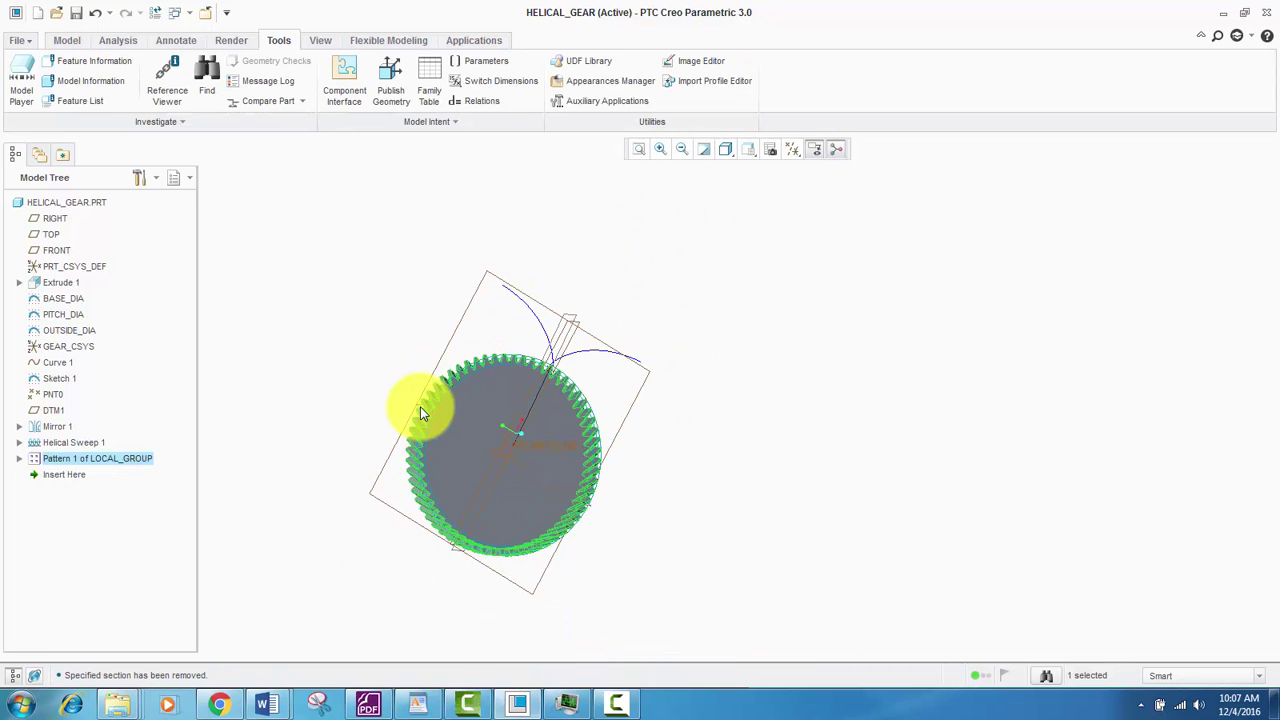
Step: Open the gear part's relations and start a new line below D5 = outside_diameter
click(338, 342)
scroll(433, 422, down, 2)
scroll(457, 414, up, 5)
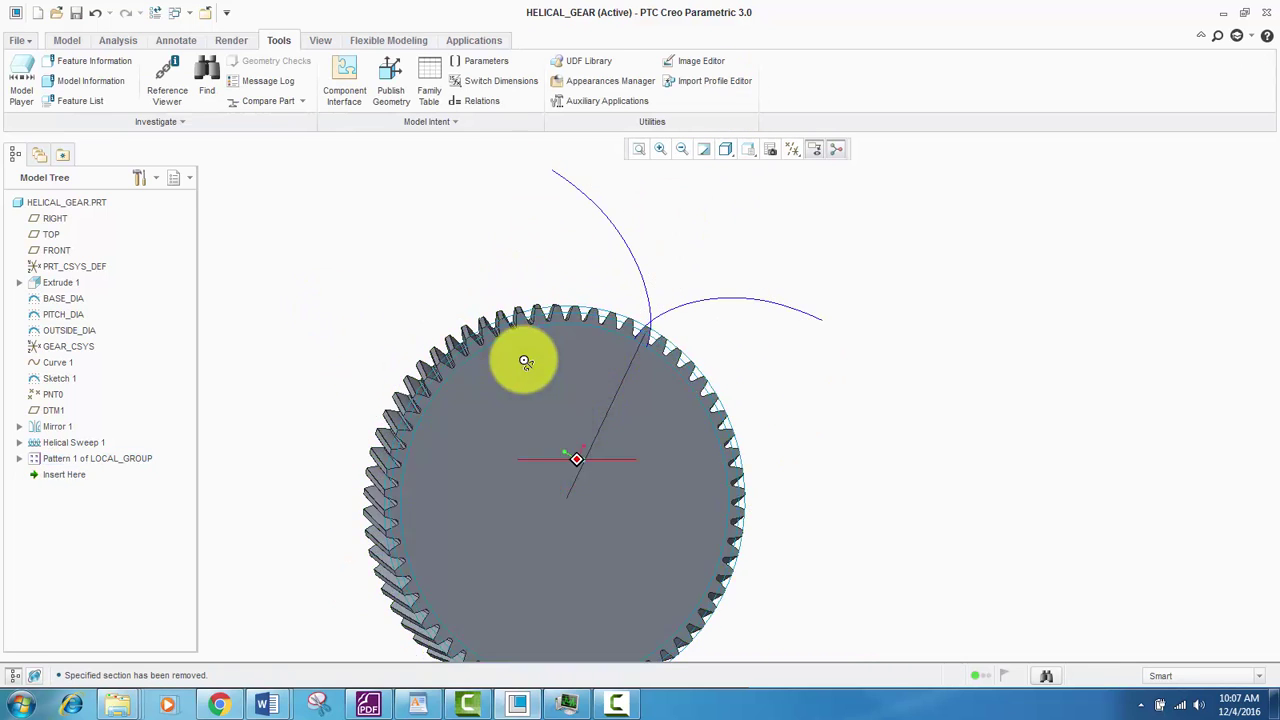
middle_drag(620, 432, 532, 442)
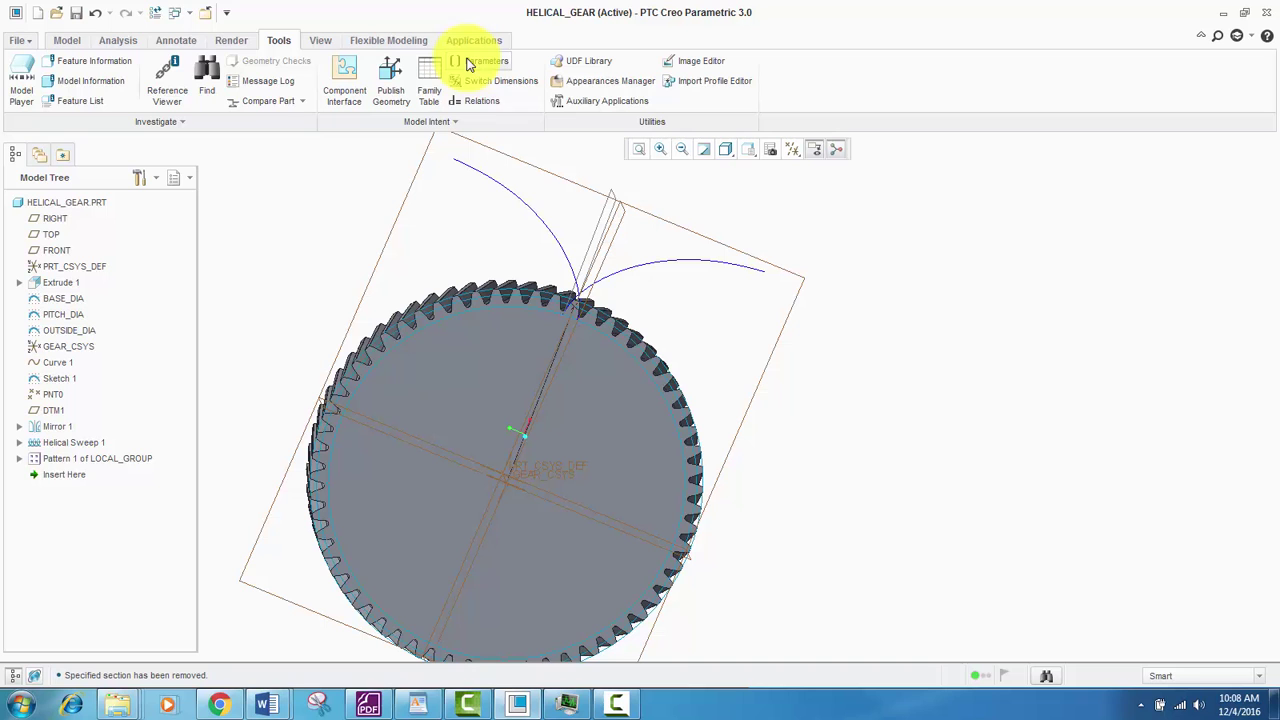
click(482, 101)
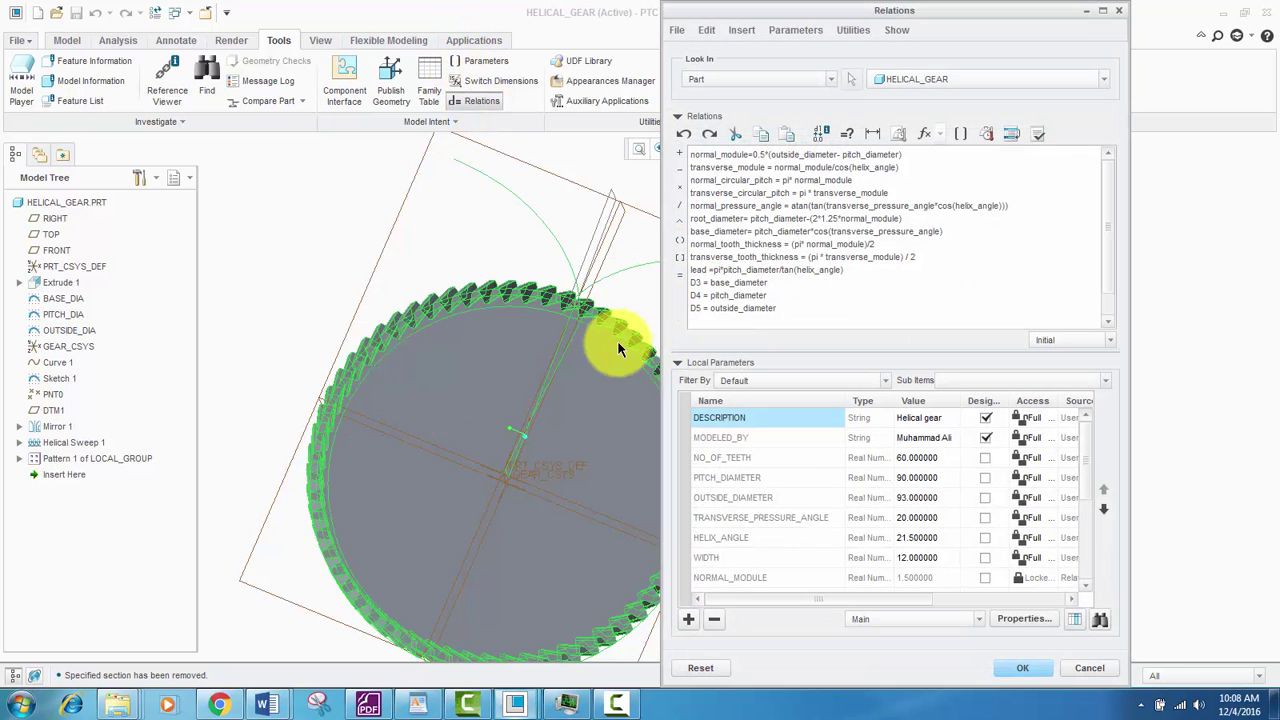
middle_drag(620, 337, 383, 341)
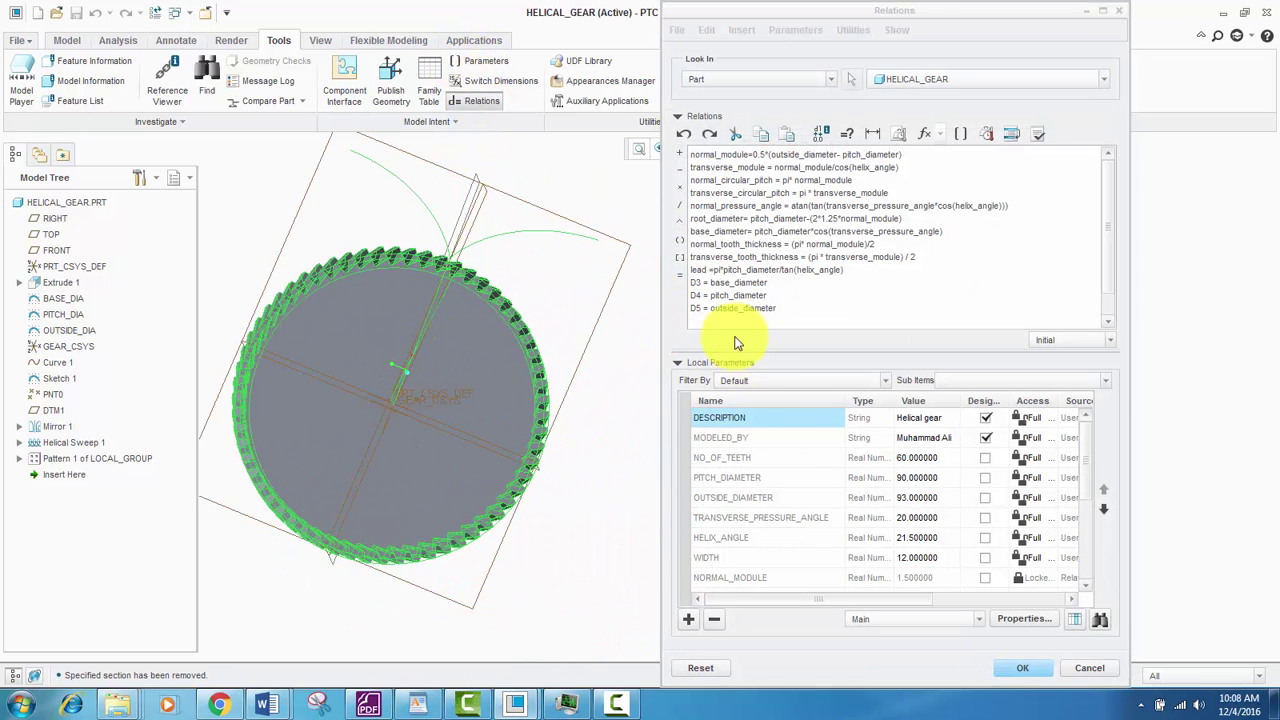
click(794, 311)
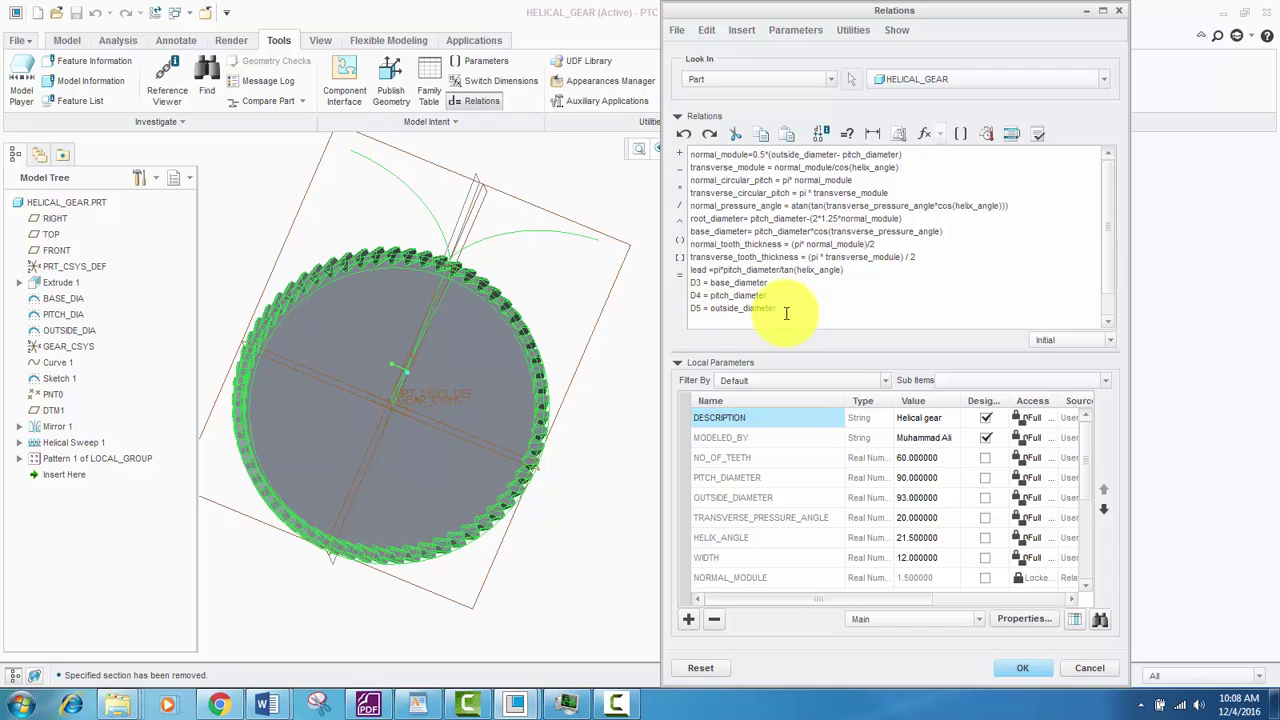
scroll(788, 313, down, 1)
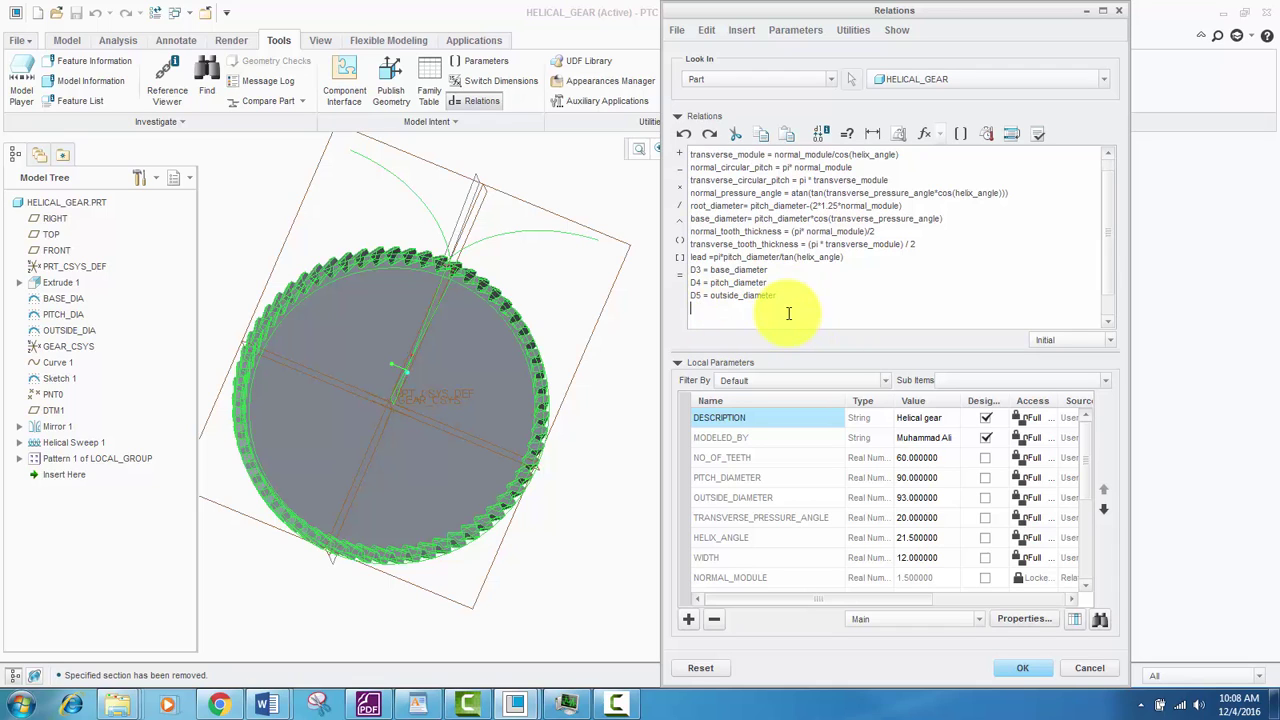
scroll(288, 418, up, 3)
scroll(288, 418, down, 2)
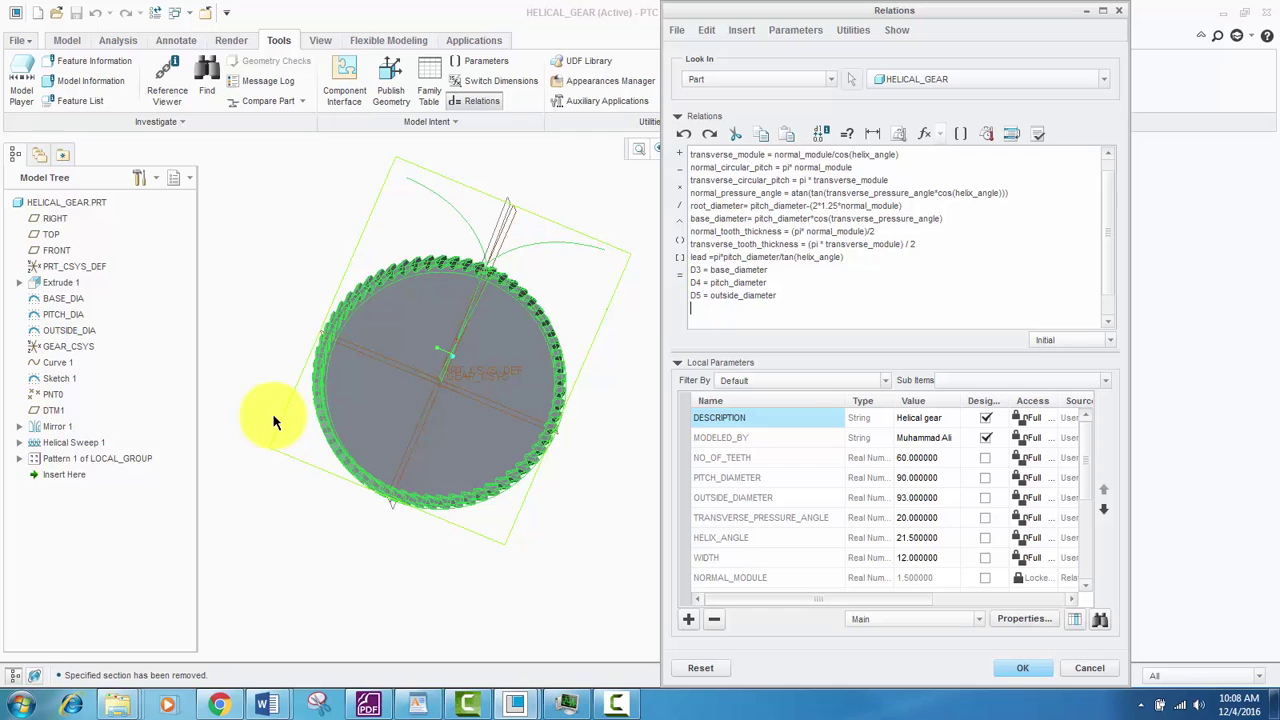
Step: Display the tooth pattern's dimension symbols on the model and examine the symbol for its number of groups
click(89, 460)
middle_drag(372, 412, 278, 342)
scroll(440, 283, down, 7)
scroll(487, 254, down, 3)
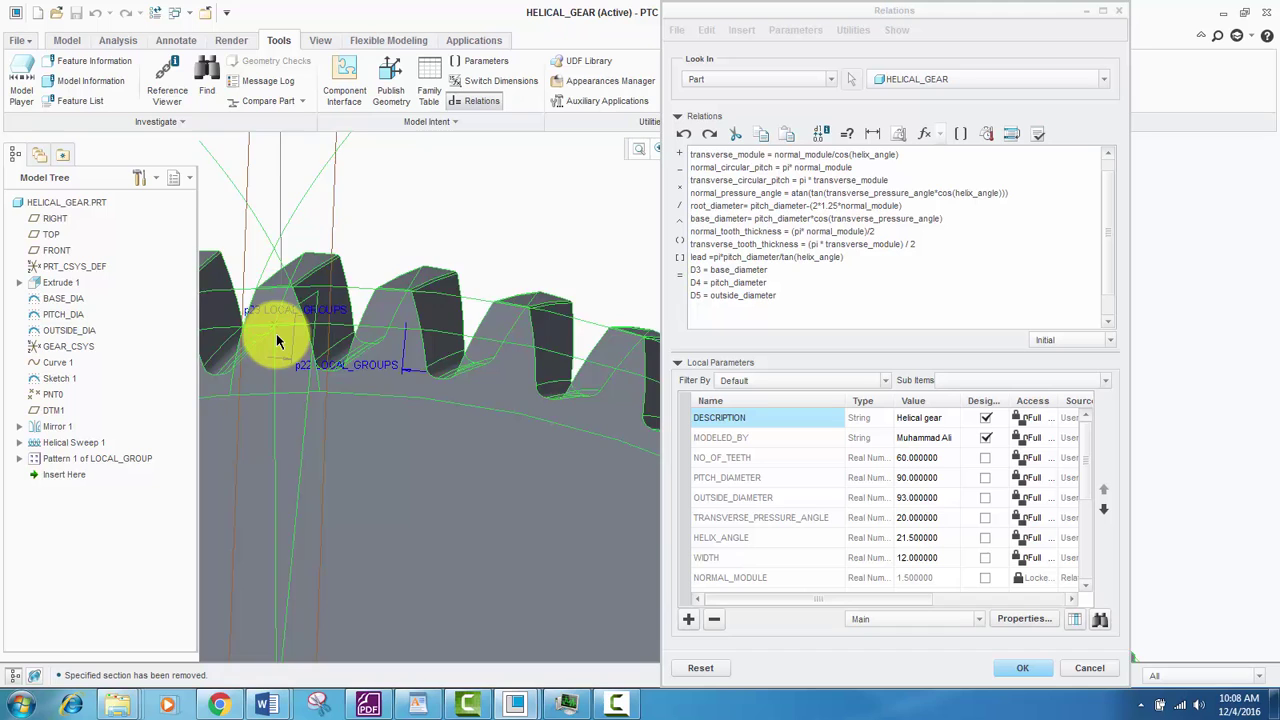
scroll(279, 342, down, 2)
scroll(283, 340, up, 2)
scroll(283, 340, down, 3)
scroll(349, 334, down, 2)
scroll(280, 257, up, 2)
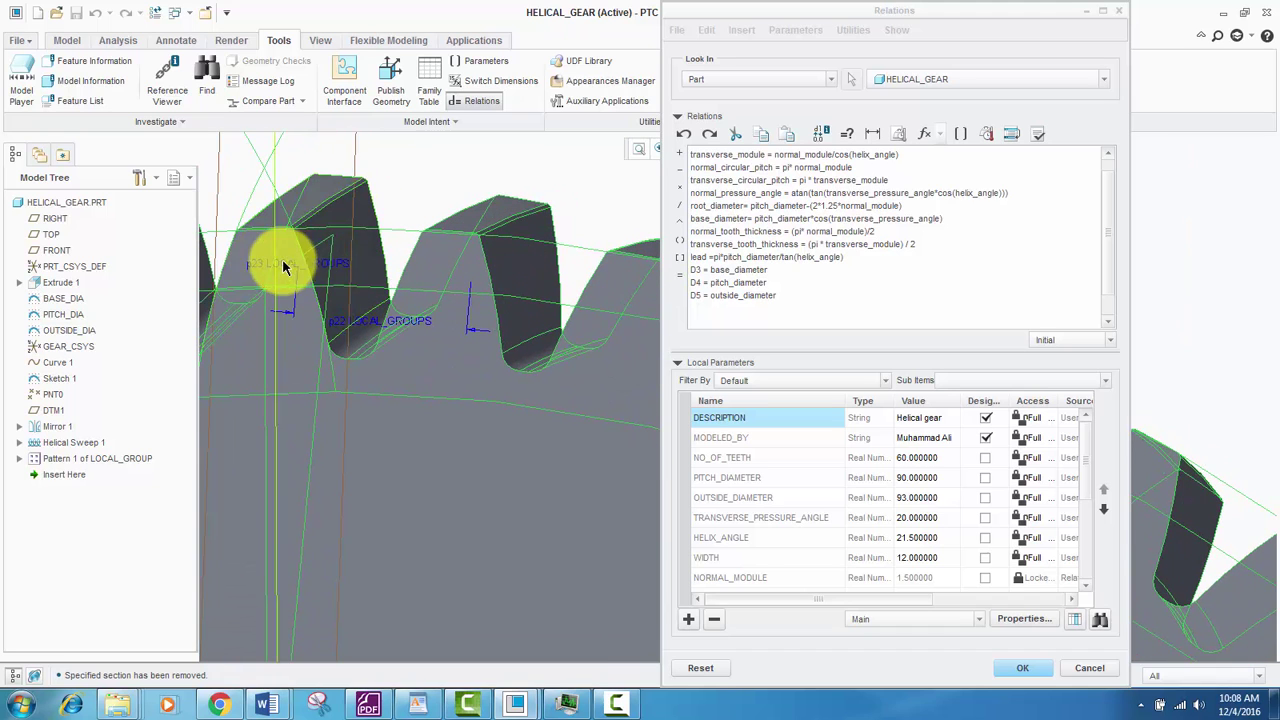
middle_drag(284, 266, 291, 341)
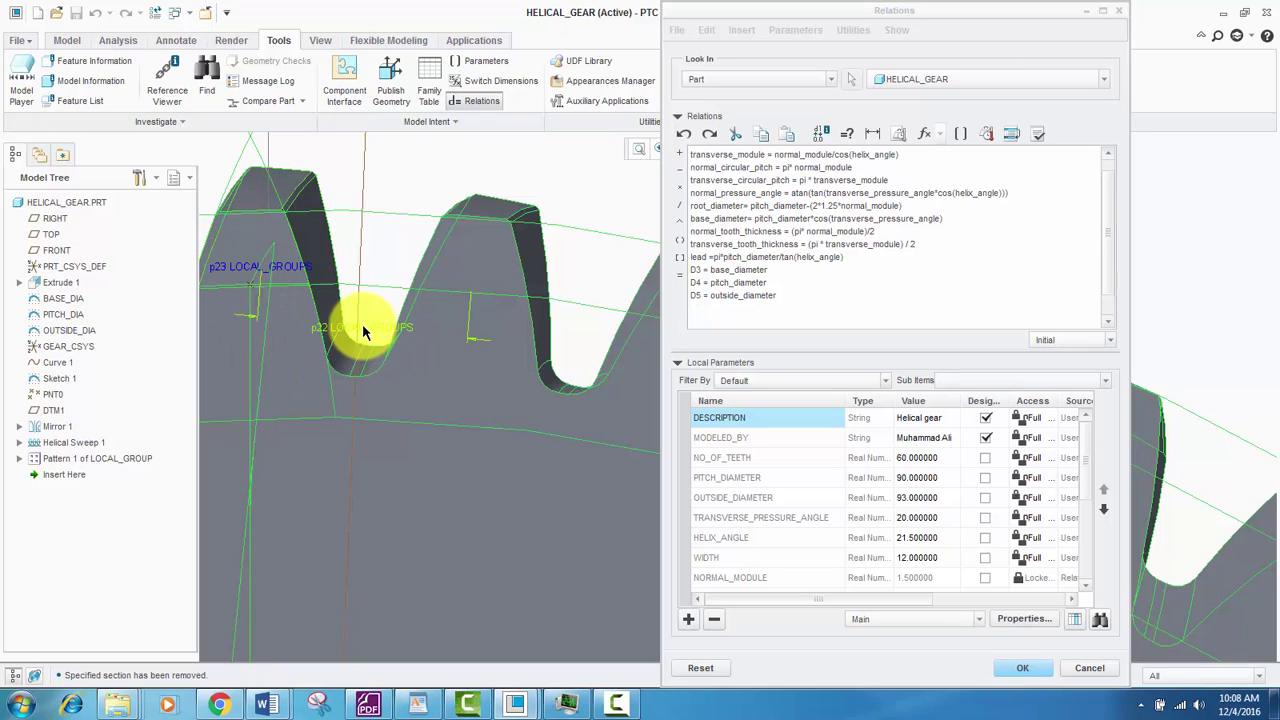
Step: Add the relation p22=no_of_teeth, verify the relations and accept them
click(715, 308)
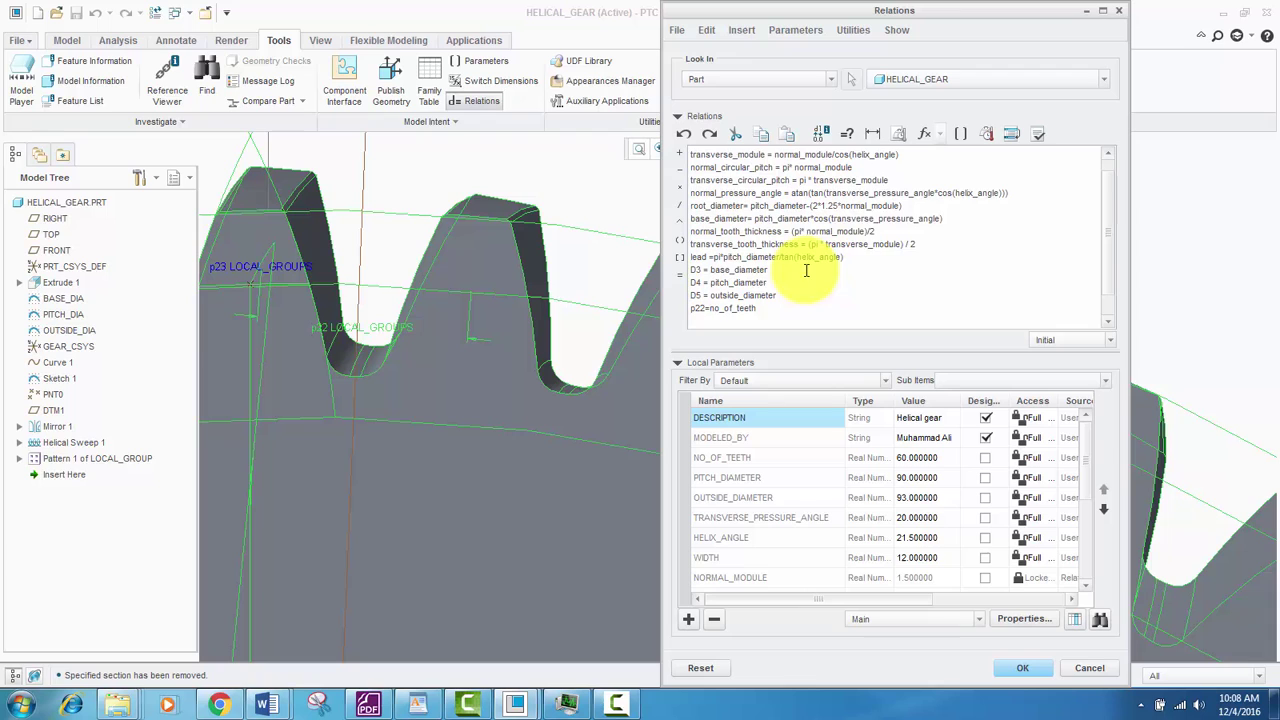
click(1040, 135)
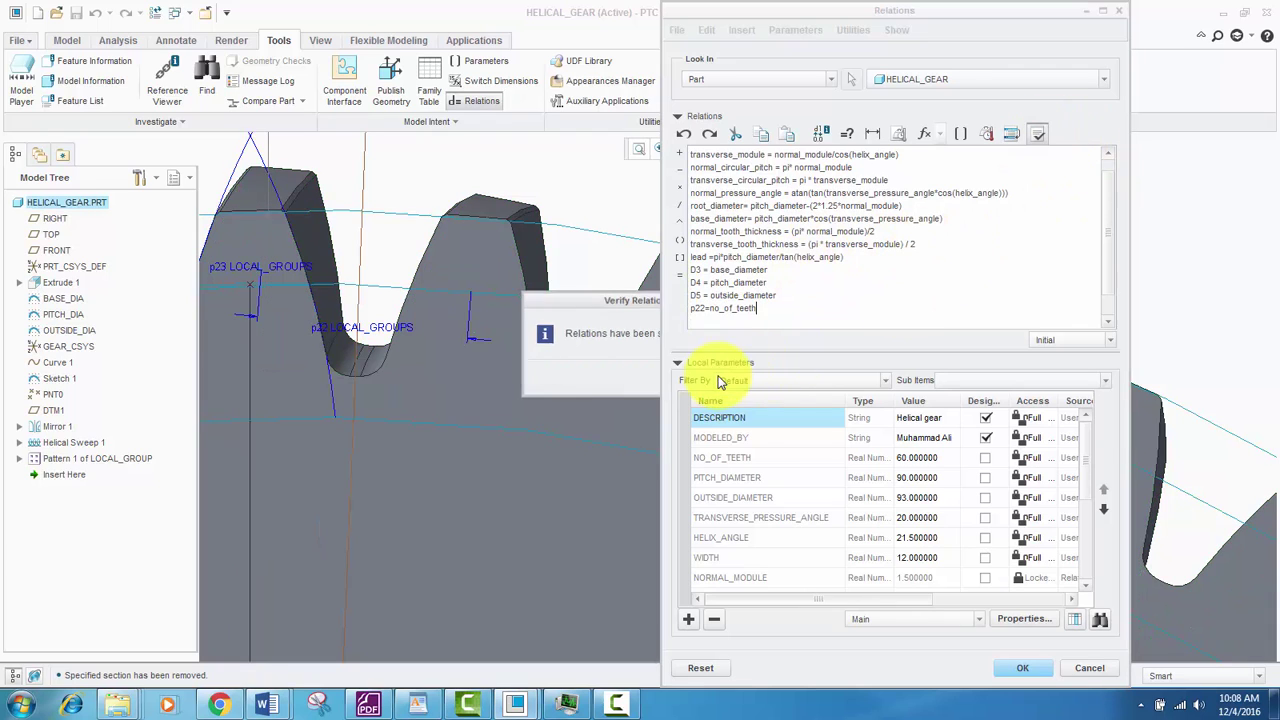
click(720, 380)
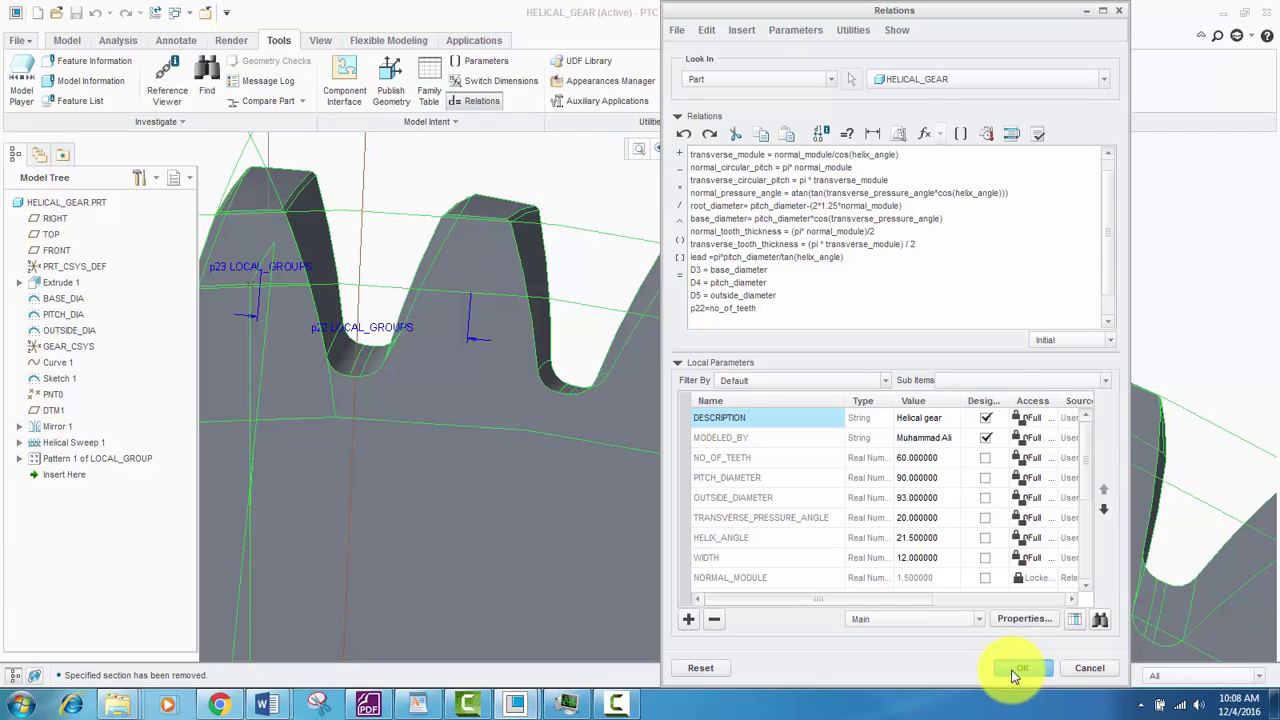
click(1013, 666)
Step: Examine the gear teeth and the displayed pattern dimensions from several angles
scroll(740, 380, down, 5)
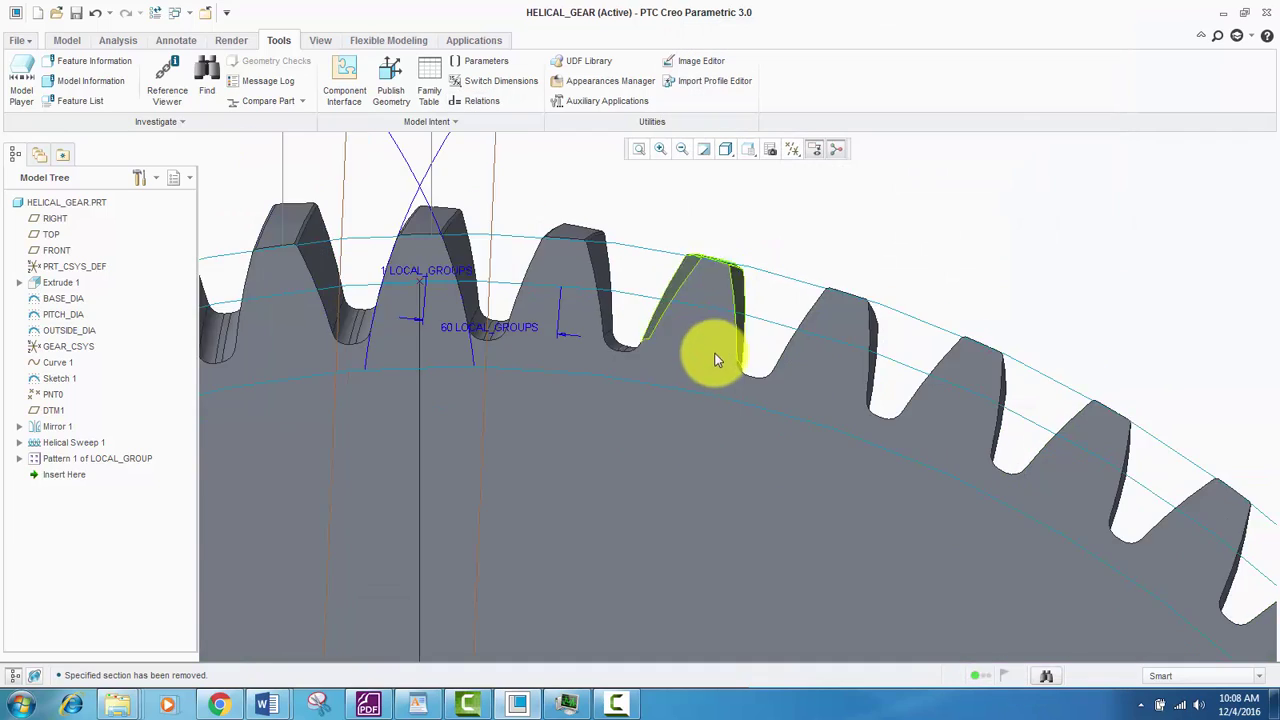
scroll(808, 423, down, 5)
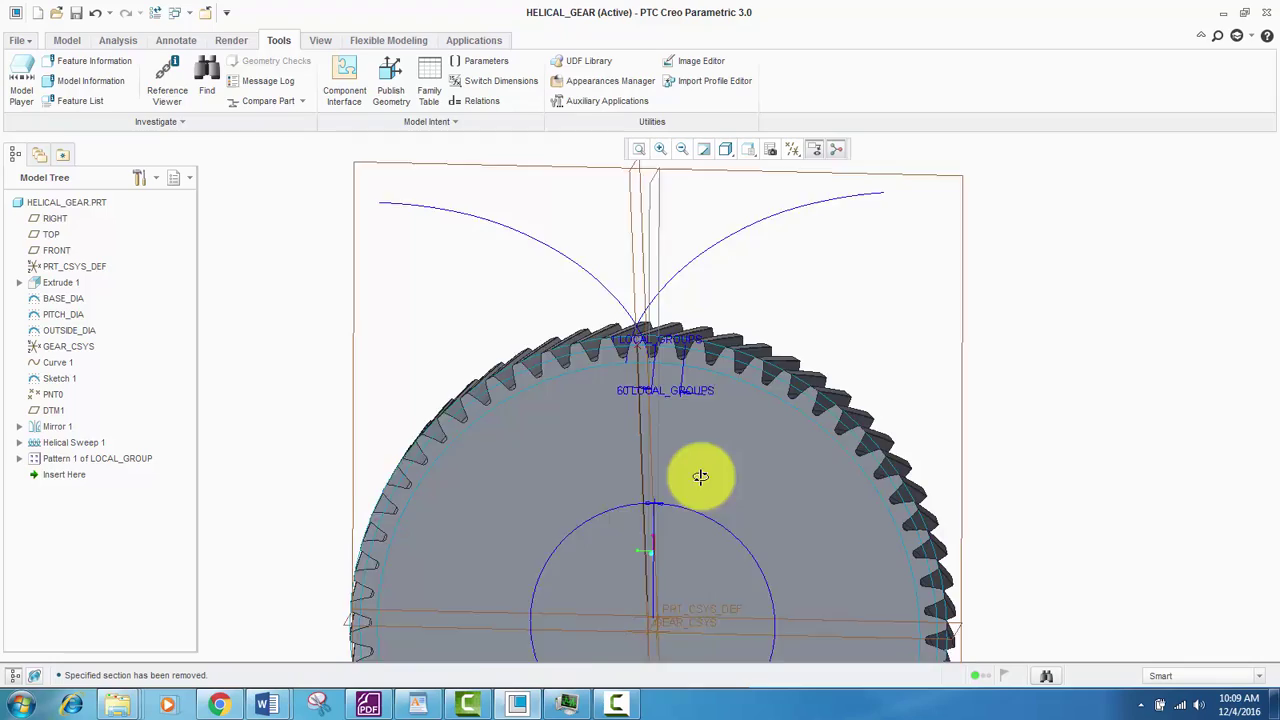
mouse_move(601, 432)
middle_down()
mouse_move(652, 491)
mouse_move(597, 441)
mouse_move(604, 422)
middle_up()
scroll(564, 386, up, 5)
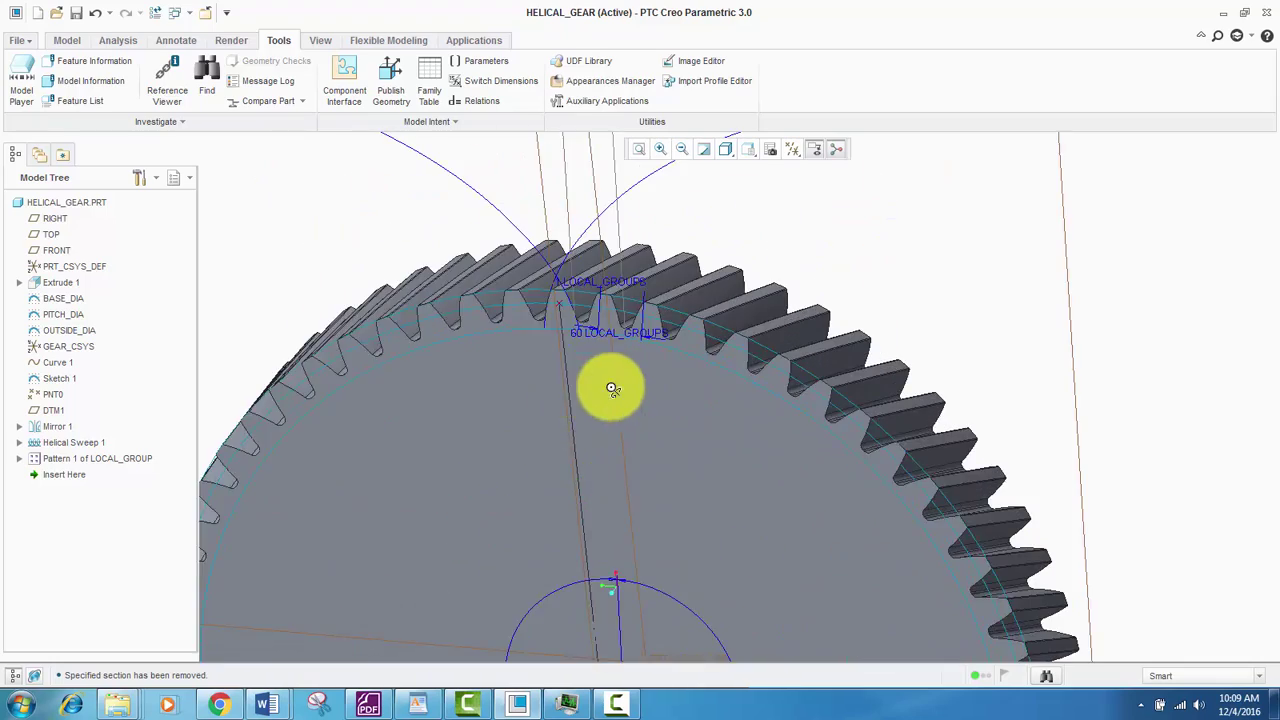
scroll(551, 450, down, 4)
middle_drag(544, 450, 568, 412)
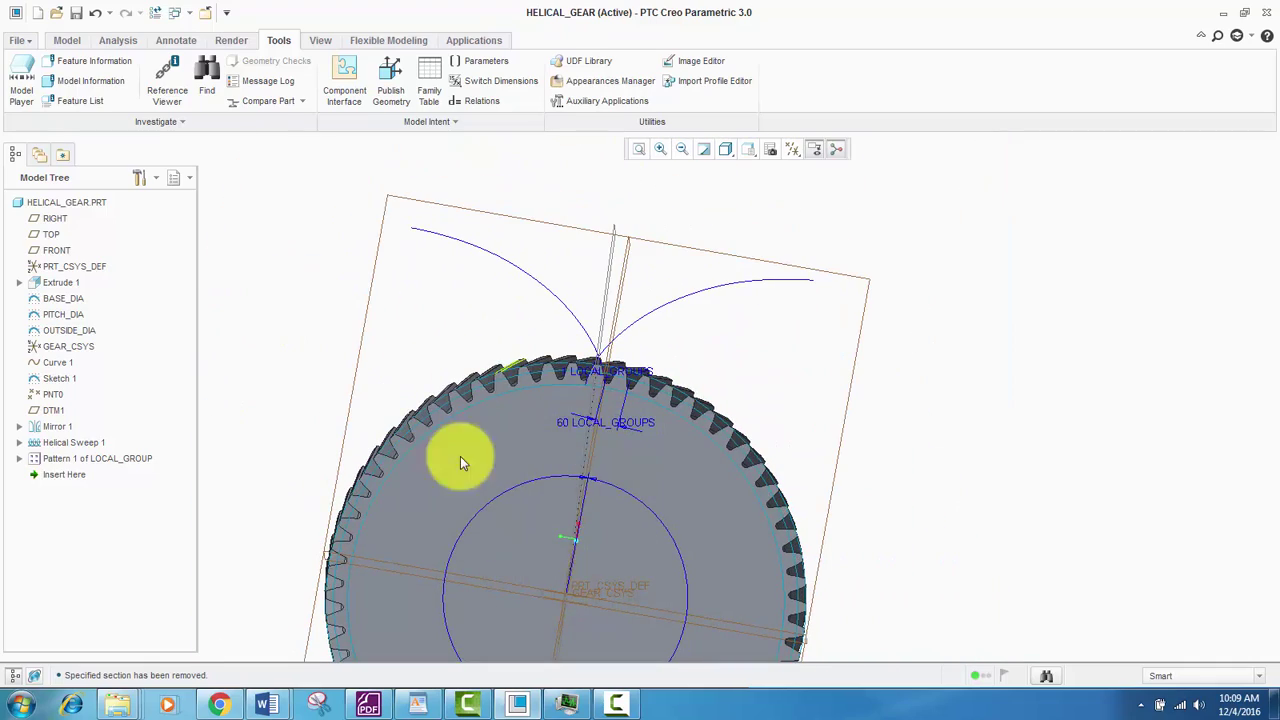
middle_drag(589, 597, 557, 560)
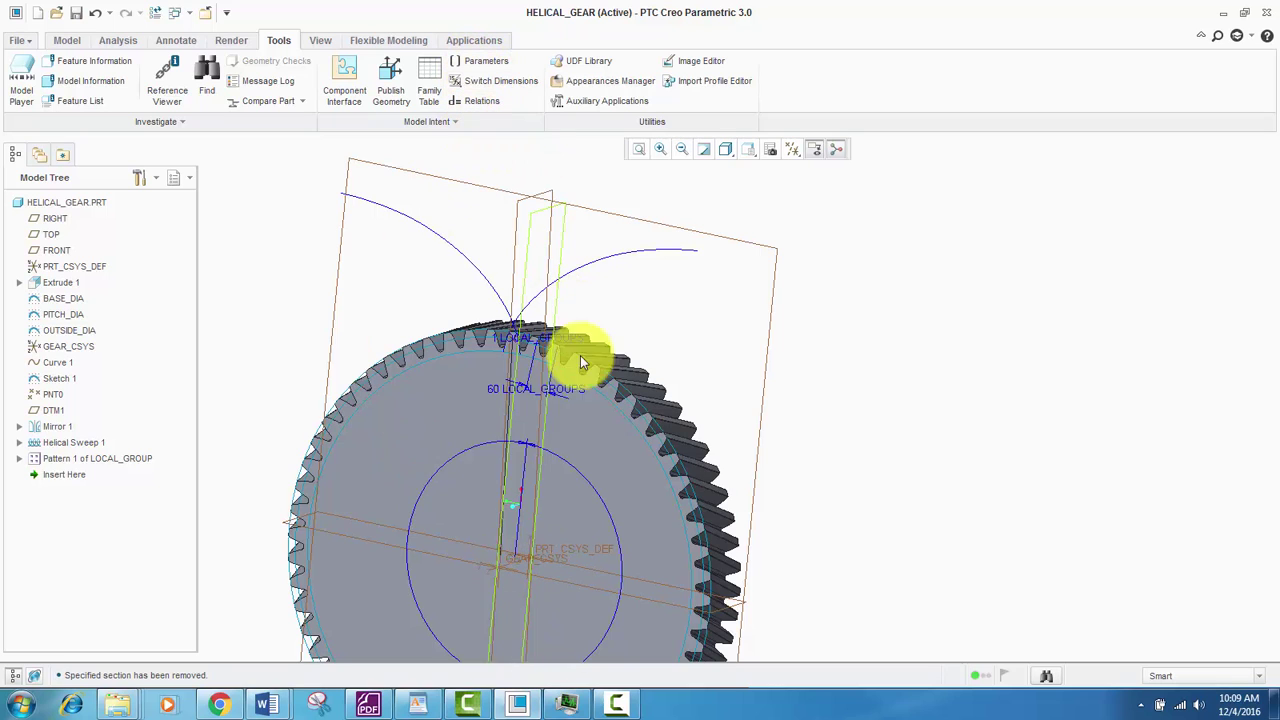
middle_drag(614, 451, 388, 364)
mouse_move(527, 408)
shift+middle_down()
mouse_move(479, 355)
mouse_move(527, 376)
mouse_move(566, 349)
mouse_move(424, 376)
mouse_move(466, 357)
mouse_move(483, 400)
mouse_move(457, 374)
mouse_move(483, 367)
mouse_move(515, 387)
shift+middle_up()
scroll(479, 355, down, 2)
scroll(547, 365, up, 3)
scroll(517, 394, down, 2)
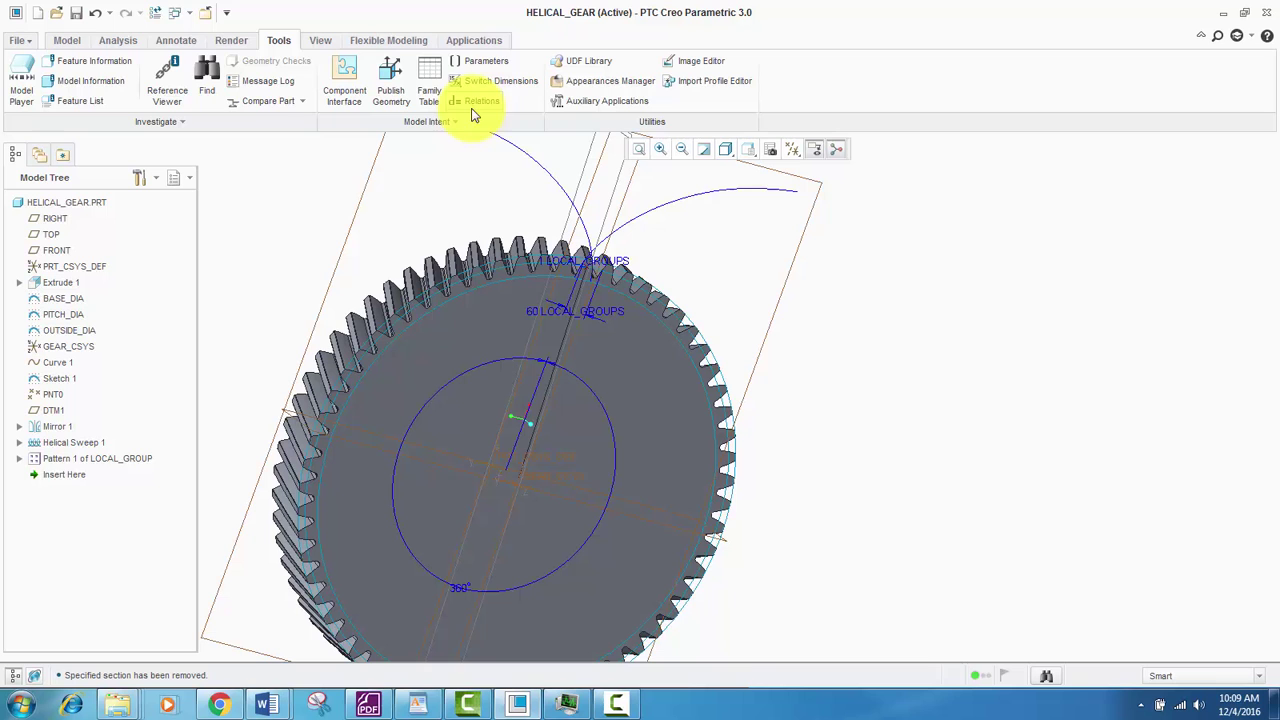
Step: Open the gear's parameters and compare the root diameter with the base diameter, checking them against the tooth gaps on the model
click(476, 61)
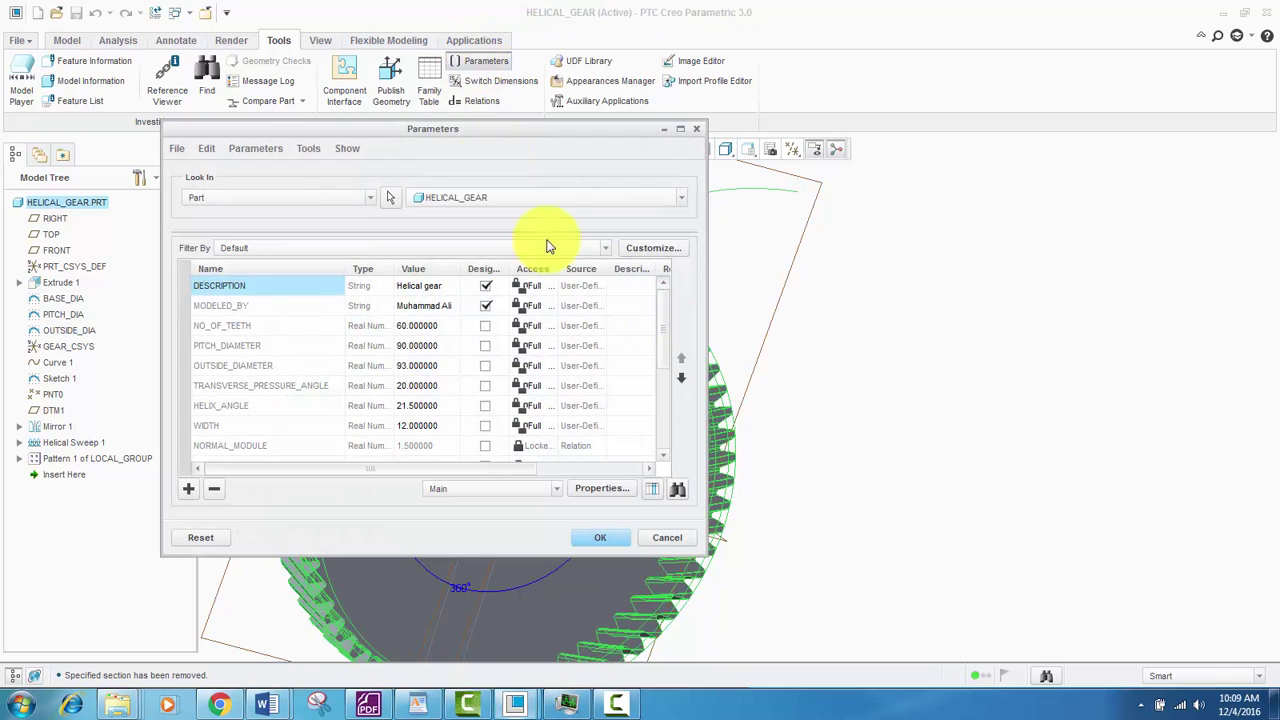
drag(514, 134, 932, 152)
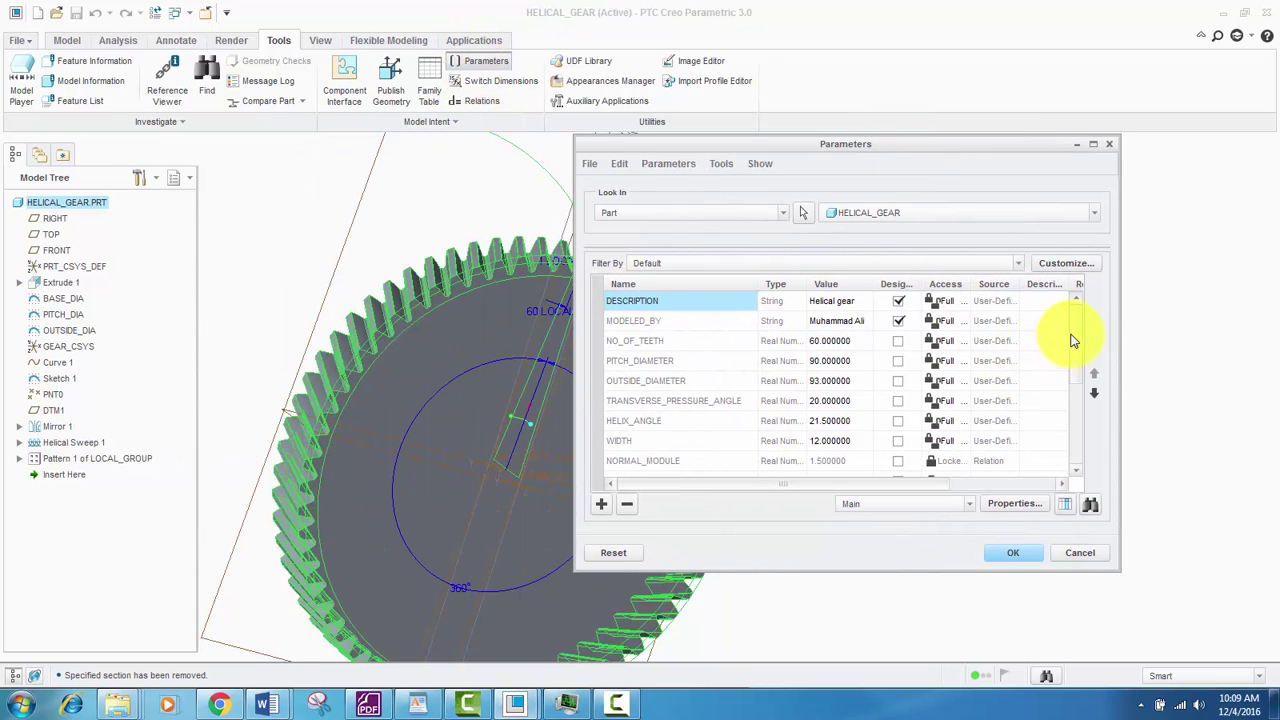
drag(1072, 341, 1080, 415)
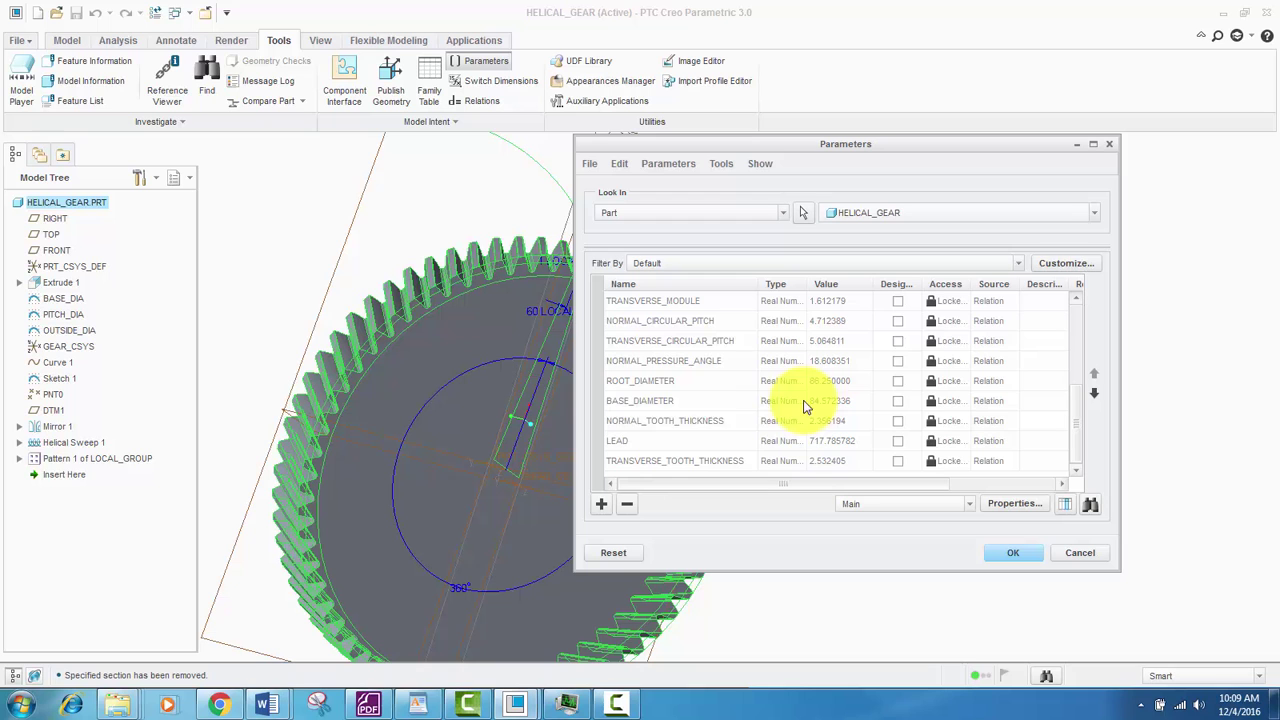
middle_drag(329, 343, 337, 343)
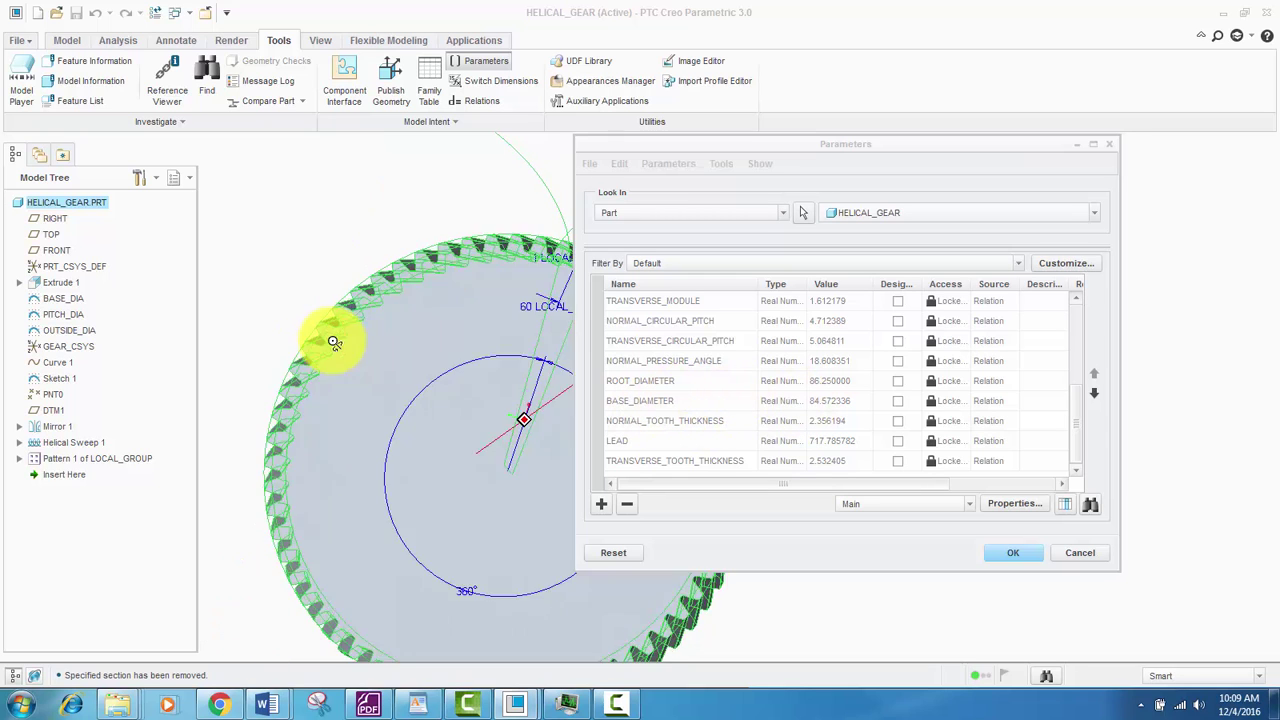
scroll(303, 385, up, 5)
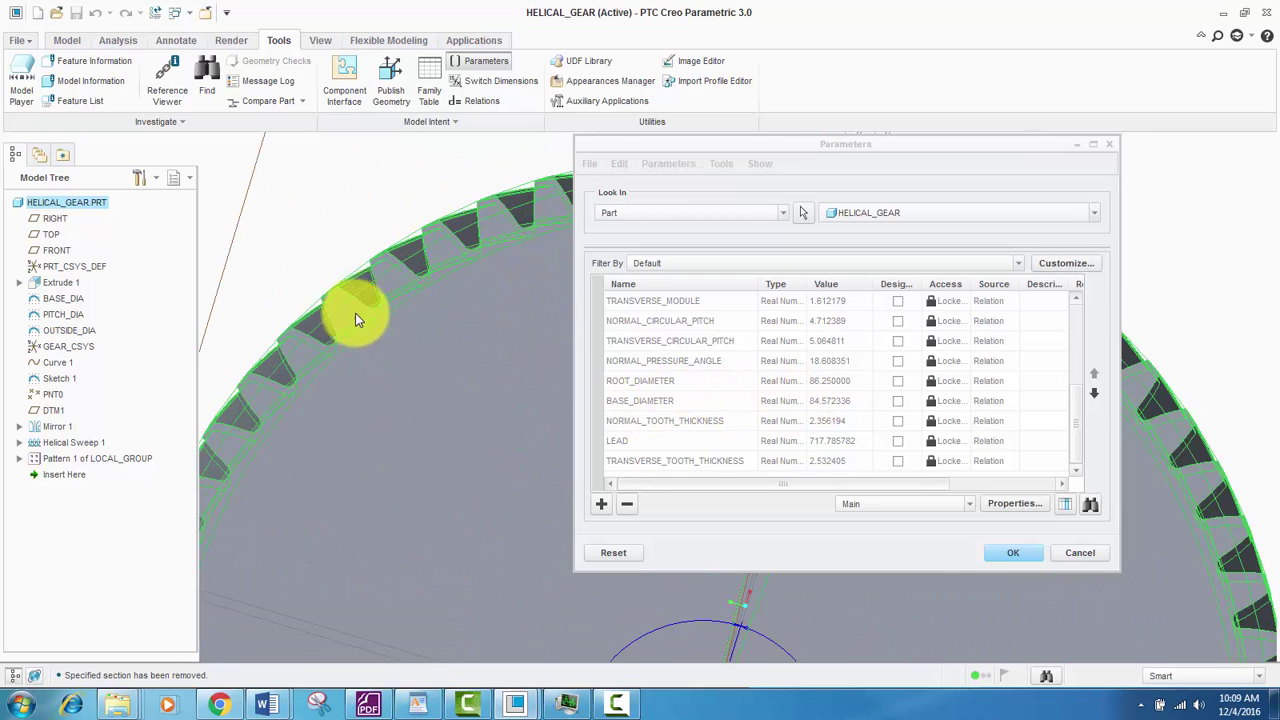
scroll(305, 345, up, 1)
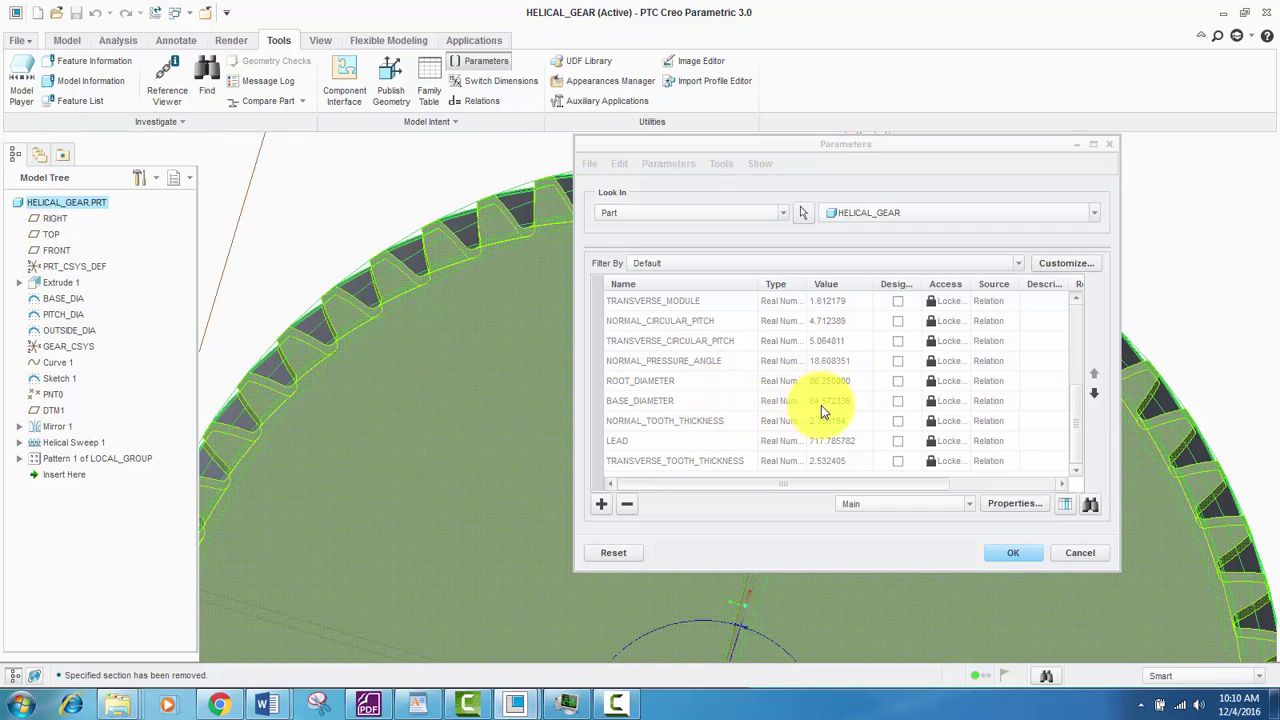
scroll(825, 380, up, 3)
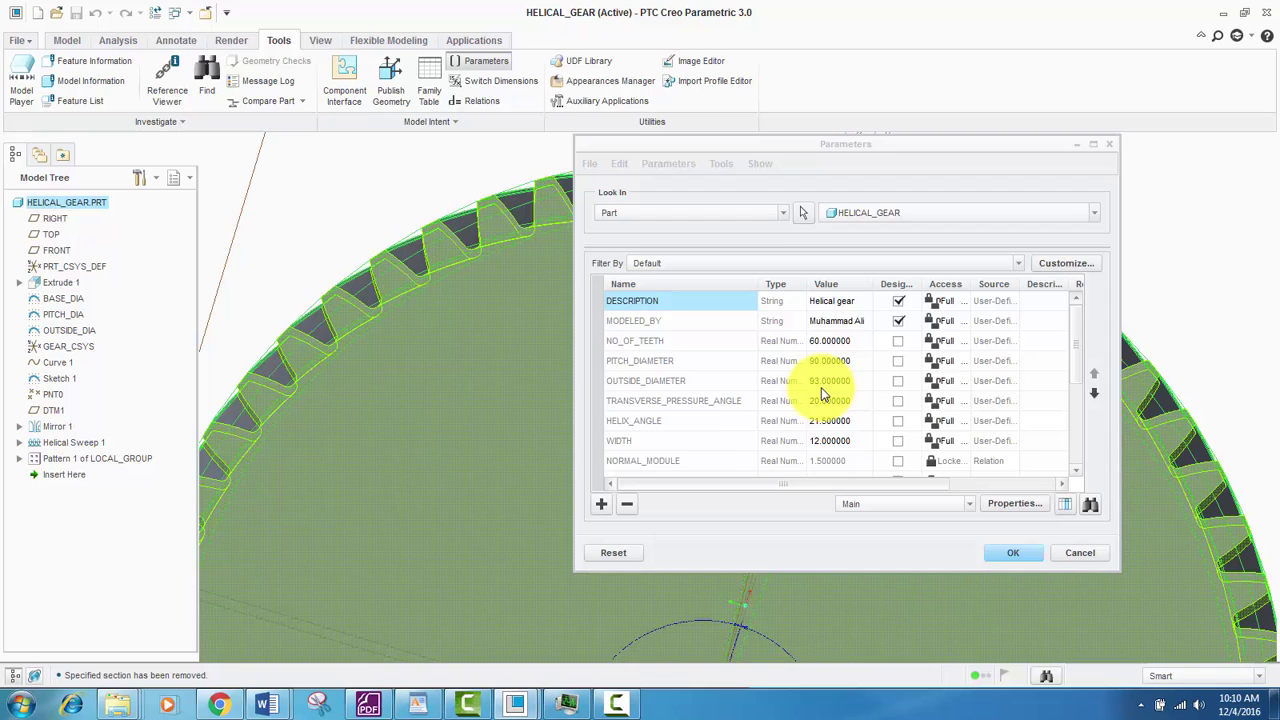
scroll(808, 392, down, 3)
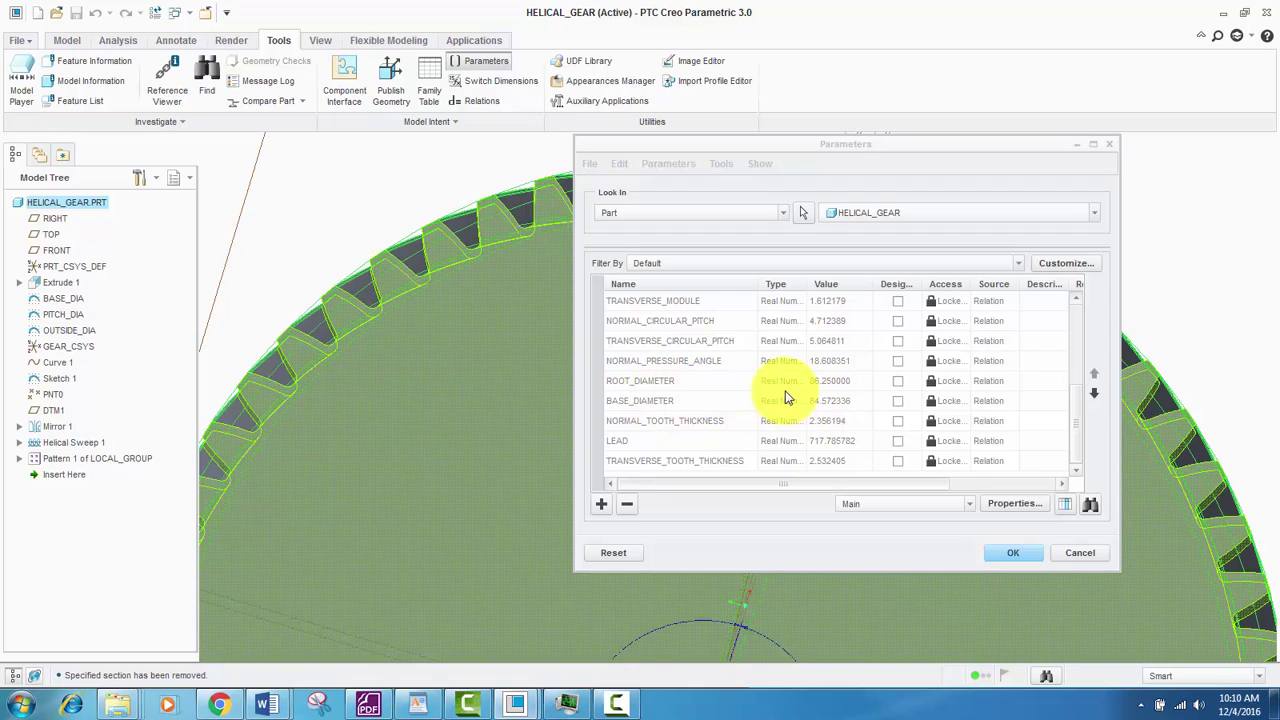
click(1010, 556)
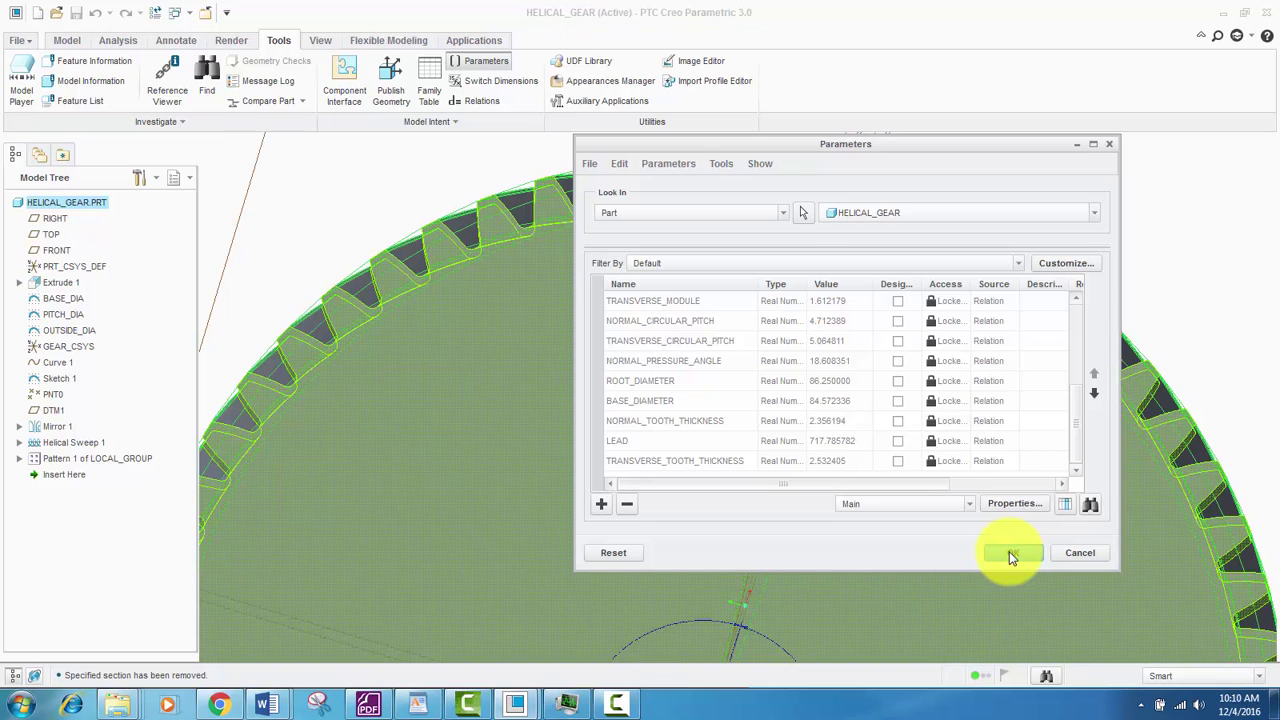
Step: Switch to steps_instructions.docx in Word and read the gear values for a root diameter smaller than the base diameter
click(270, 702)
click(192, 618)
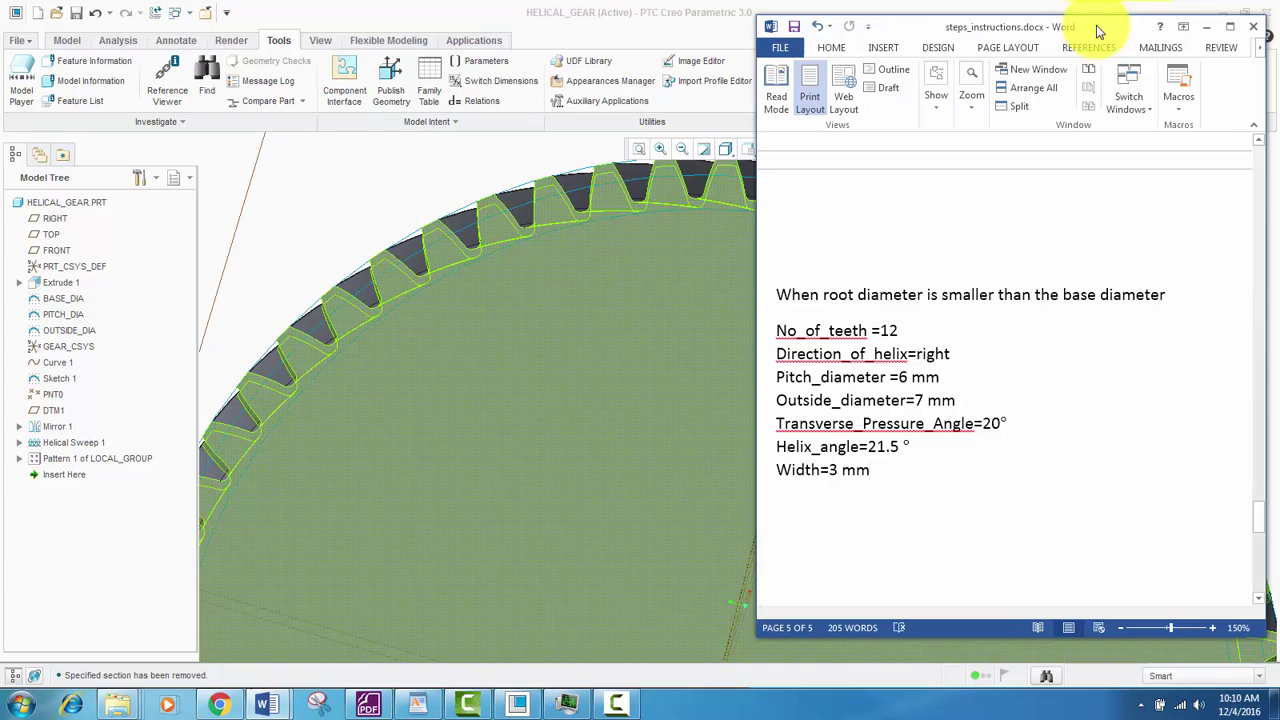
drag(1097, 27, 1100, 25)
scroll(828, 328, down, 2)
scroll(830, 330, up, 2)
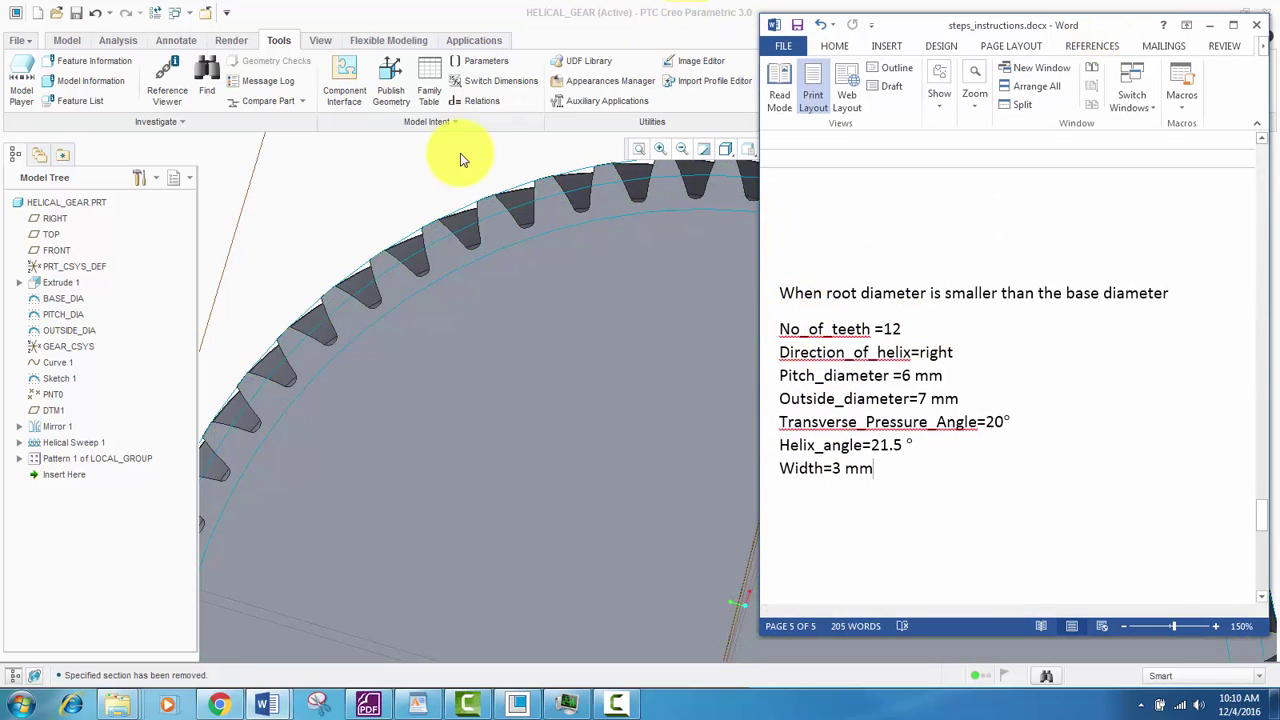
Step: In the gear's parameters beside the Word document, set NO_OF_TEETH to 12, PITCH_DIAMETER to 6, OUTSIDE_DIAMETER to 7 and WIDTH to 3
click(482, 61)
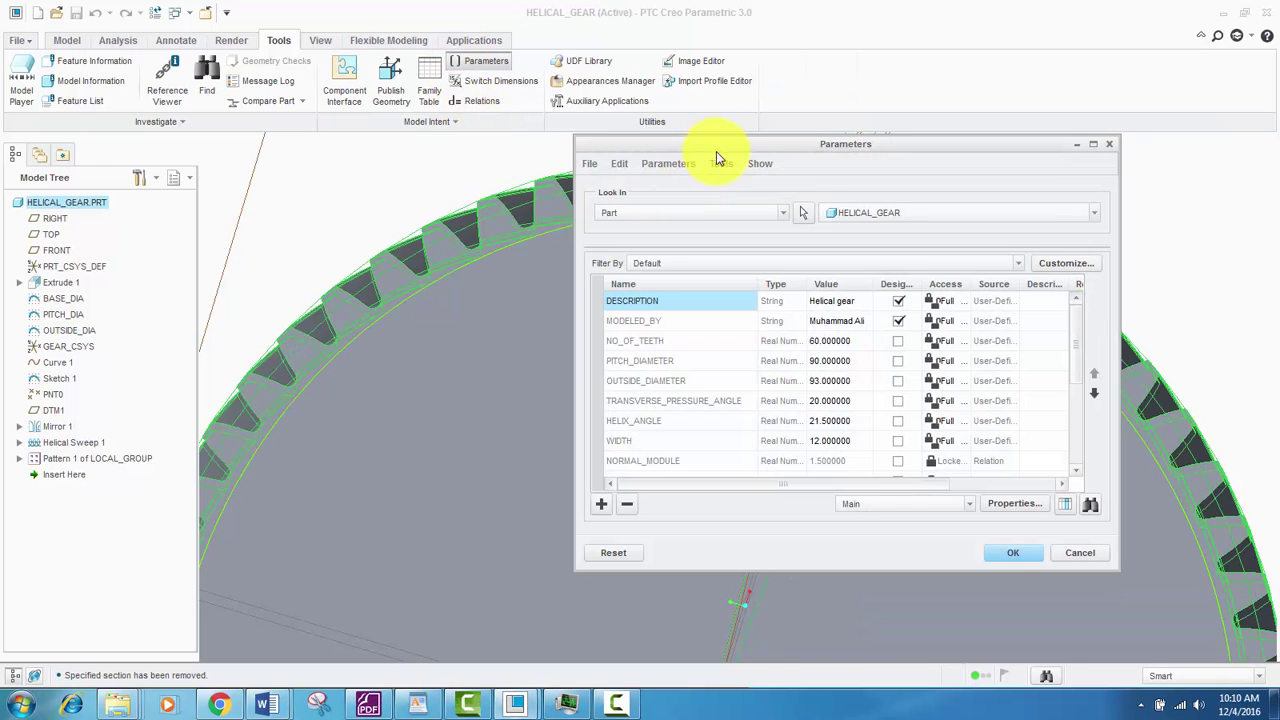
drag(622, 147, 427, 139)
click(1244, 12)
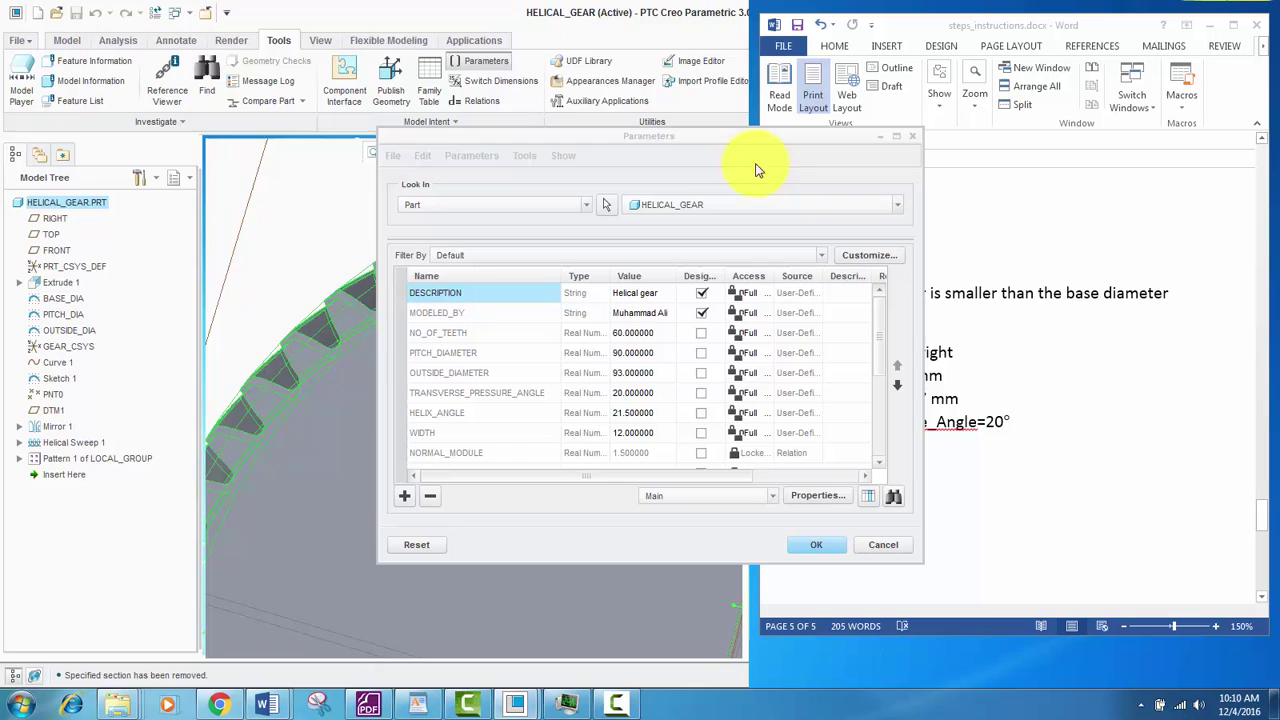
drag(675, 145, 418, 119)
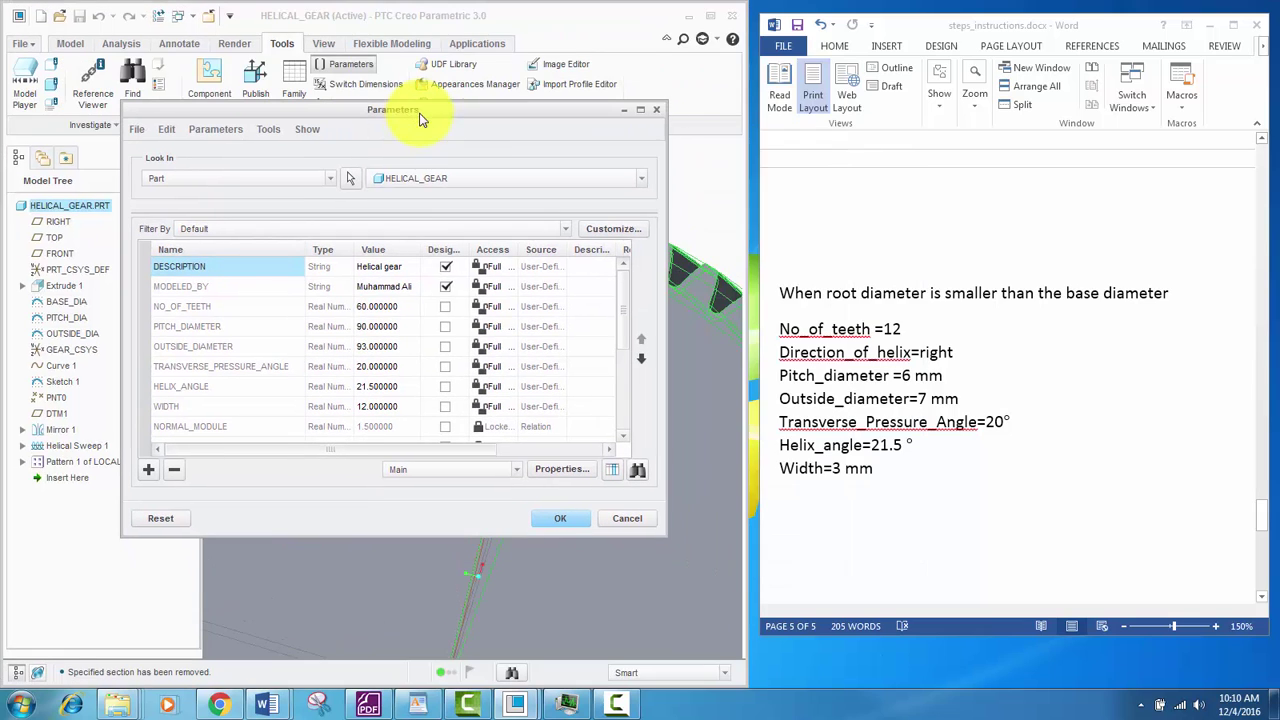
double_click(376, 306)
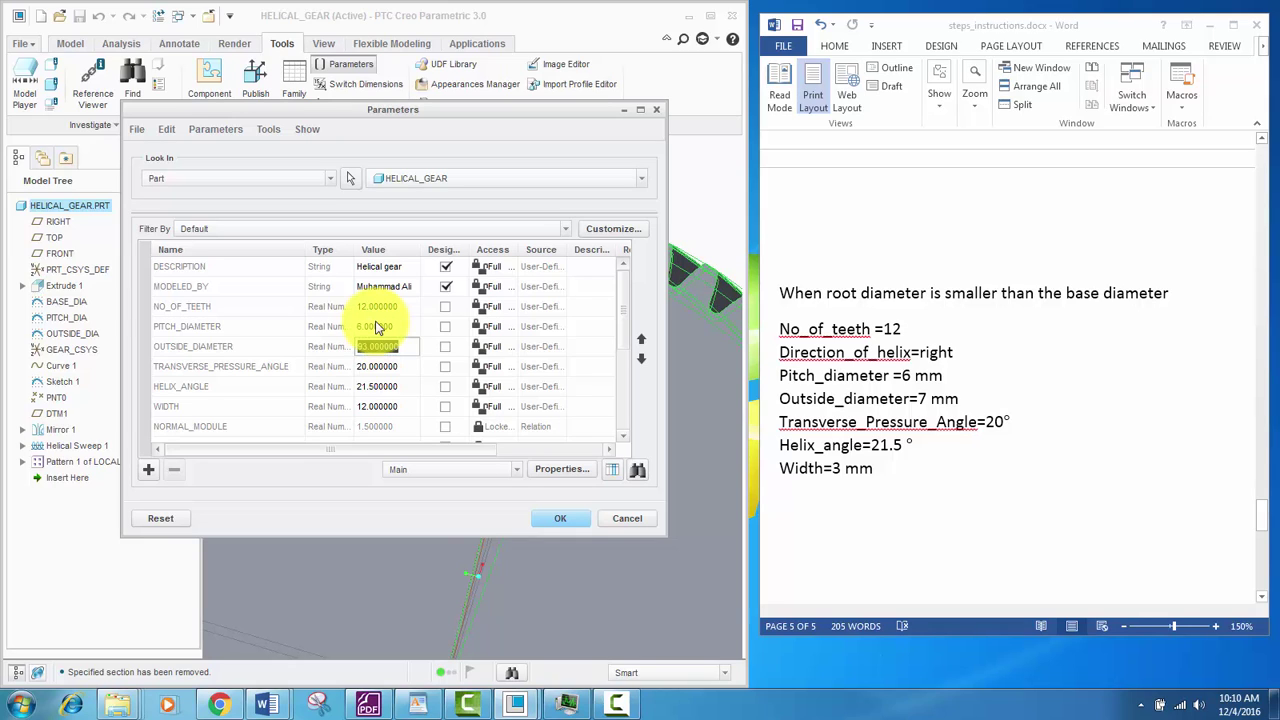
key(Down)
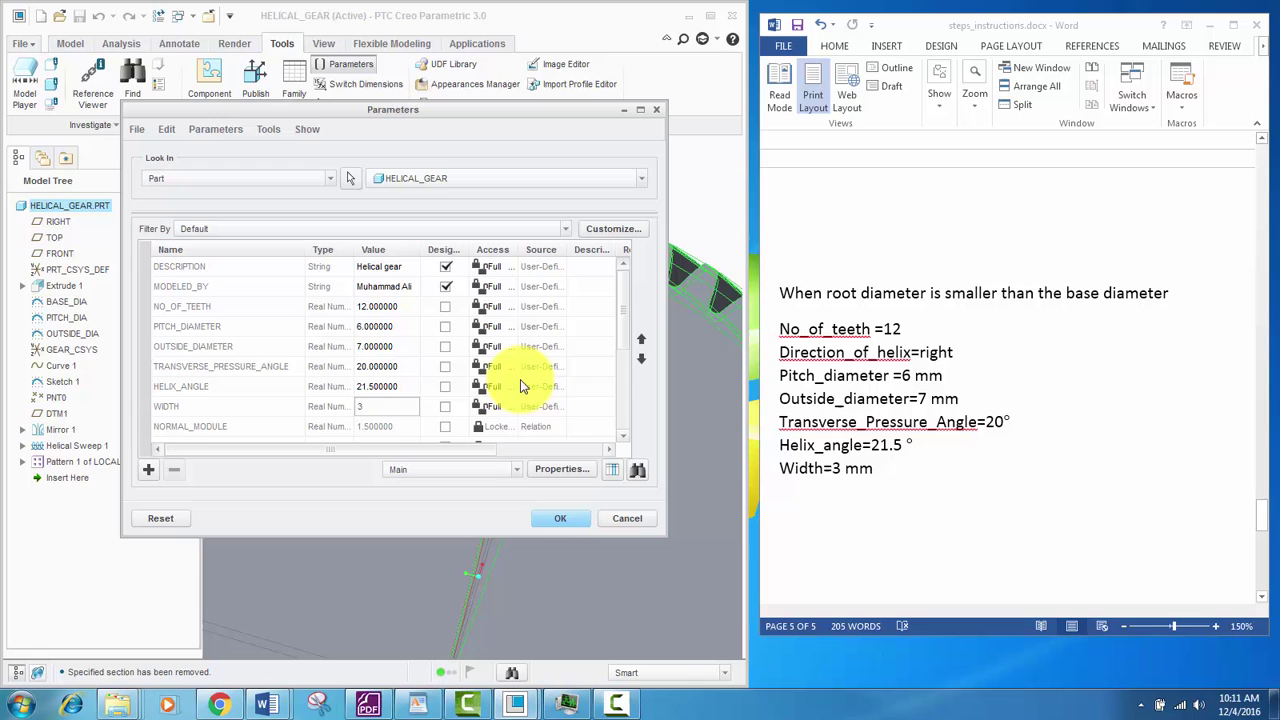
click(560, 519)
Step: Regenerate the gear with the new parameters, accept the result despite failed features, and enlarge the model window to full screen
scroll(505, 385, down, 5)
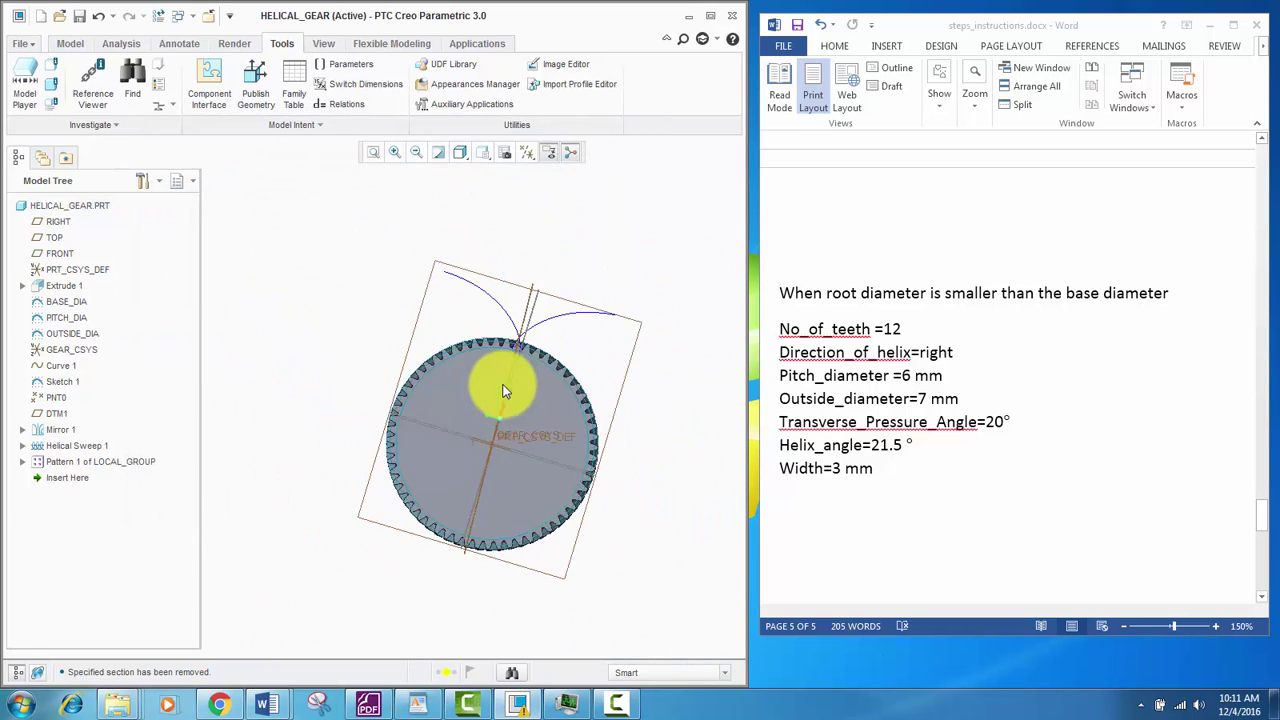
scroll(525, 375, up, 2)
middle_drag(531, 365, 640, 445)
click(157, 18)
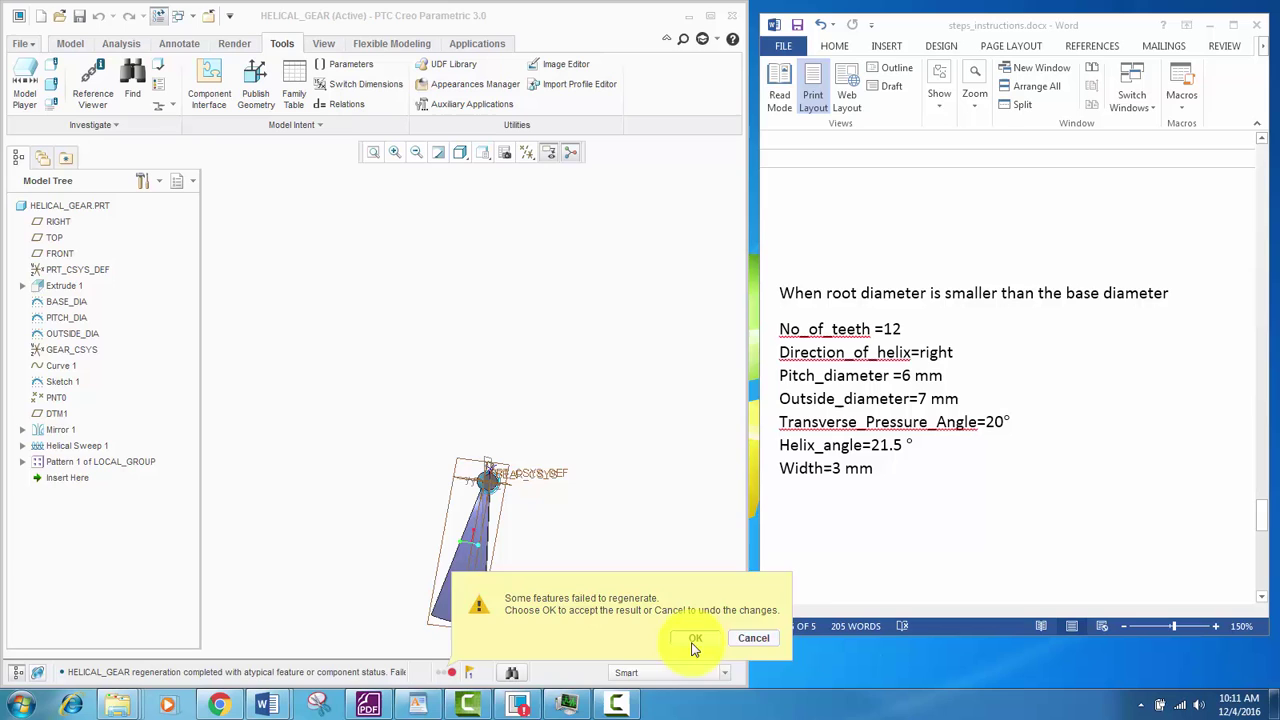
click(695, 648)
click(710, 16)
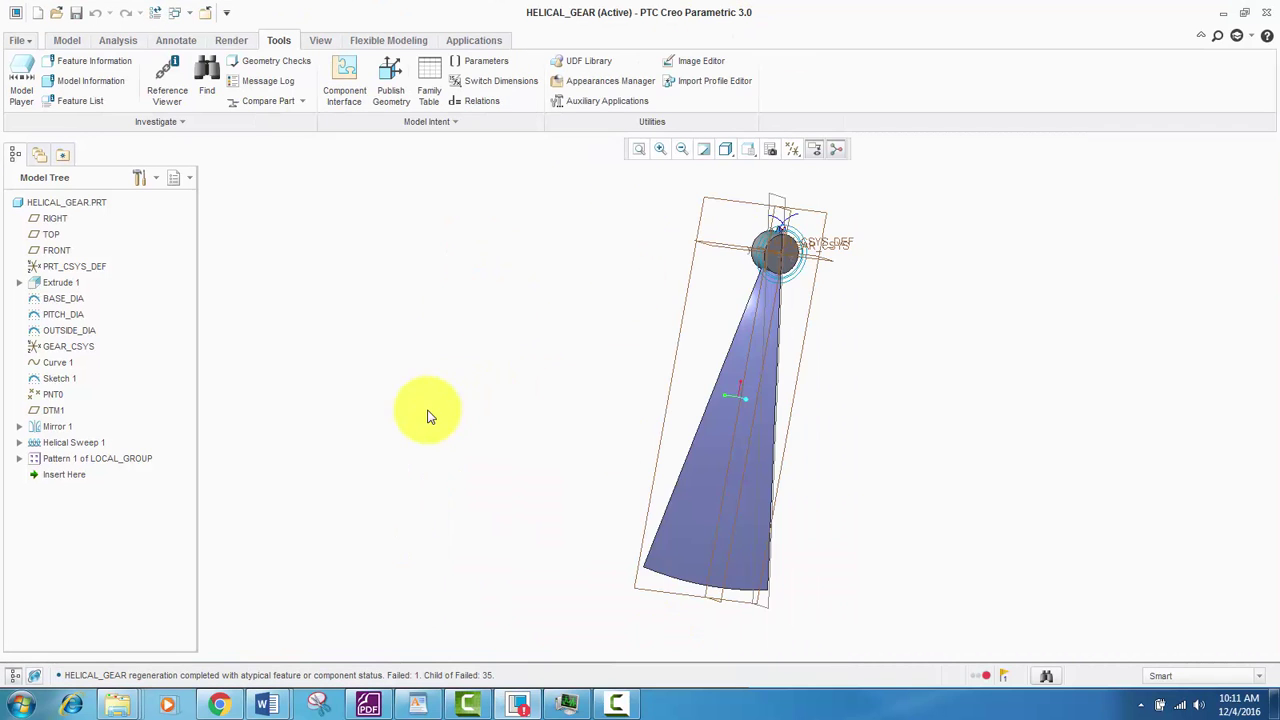
Step: Examine the regenerated gear blank, its reference circles, the involute curves and the helical surface up close
scroll(440, 408, up, 2)
scroll(629, 323, down, 4)
middle_drag(656, 283, 656, 330)
shift+middle_drag(656, 330, 510, 414)
scroll(526, 360, down, 4)
mouse_move(528, 350)
middle_down()
mouse_move(557, 328)
mouse_move(586, 329)
mouse_move(514, 316)
mouse_move(527, 309)
mouse_move(541, 336)
mouse_move(482, 352)
mouse_move(512, 356)
middle_up()
scroll(520, 340, down, 4)
shift+middle_drag(440, 453, 443, 371)
scroll(443, 373, up, 4)
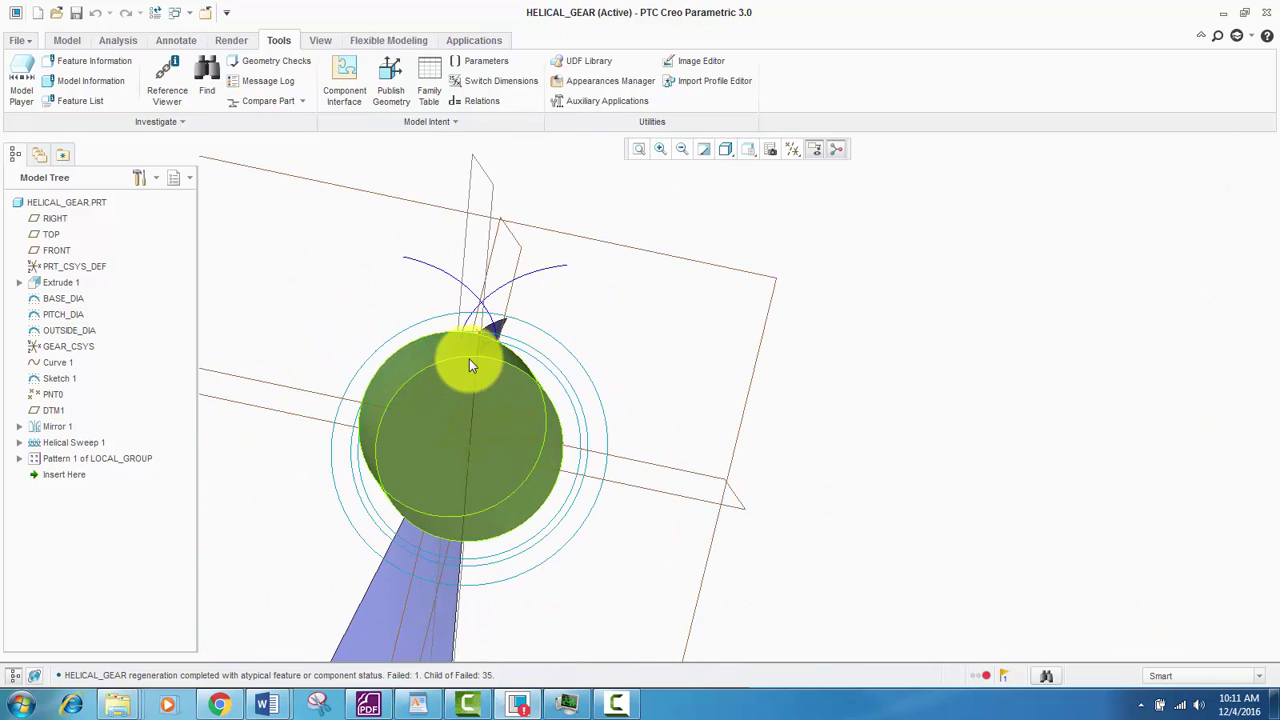
scroll(472, 356, down, 3)
scroll(462, 364, up, 1)
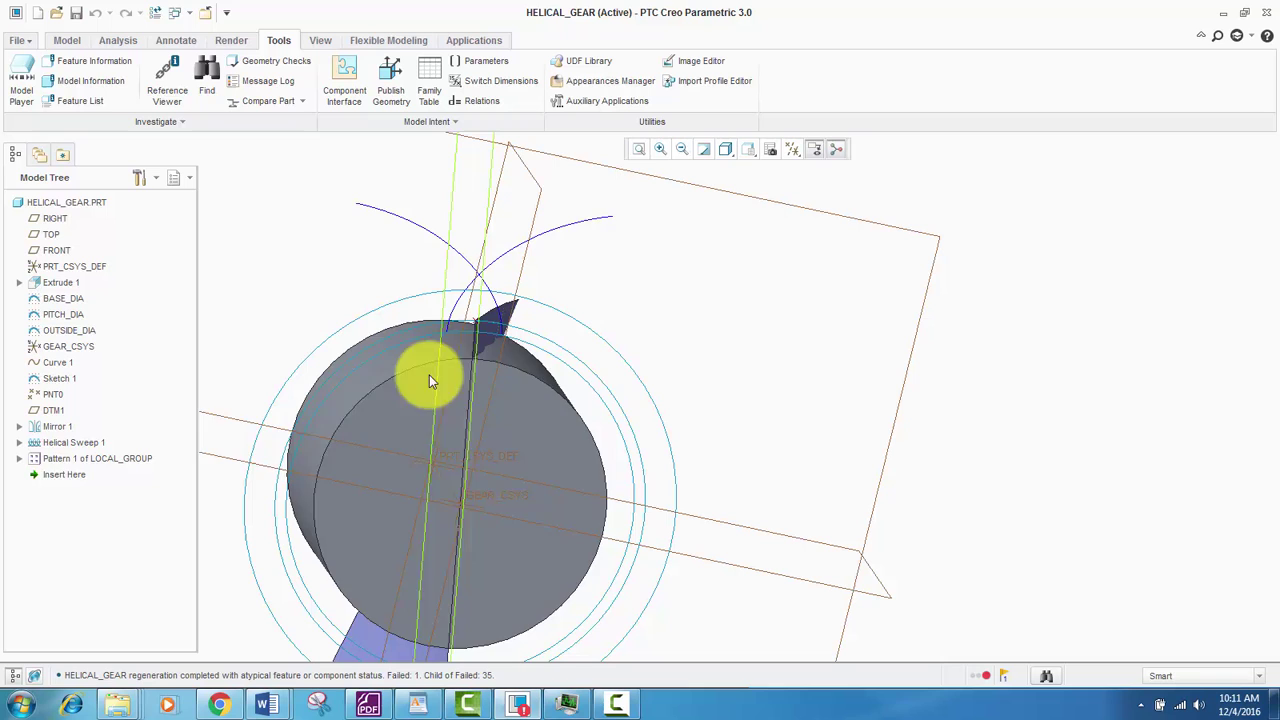
Step: Edit the definition of the failed Sweep 1 in the pattern's first group and open its section sketch in 2D orientation
click(19, 460)
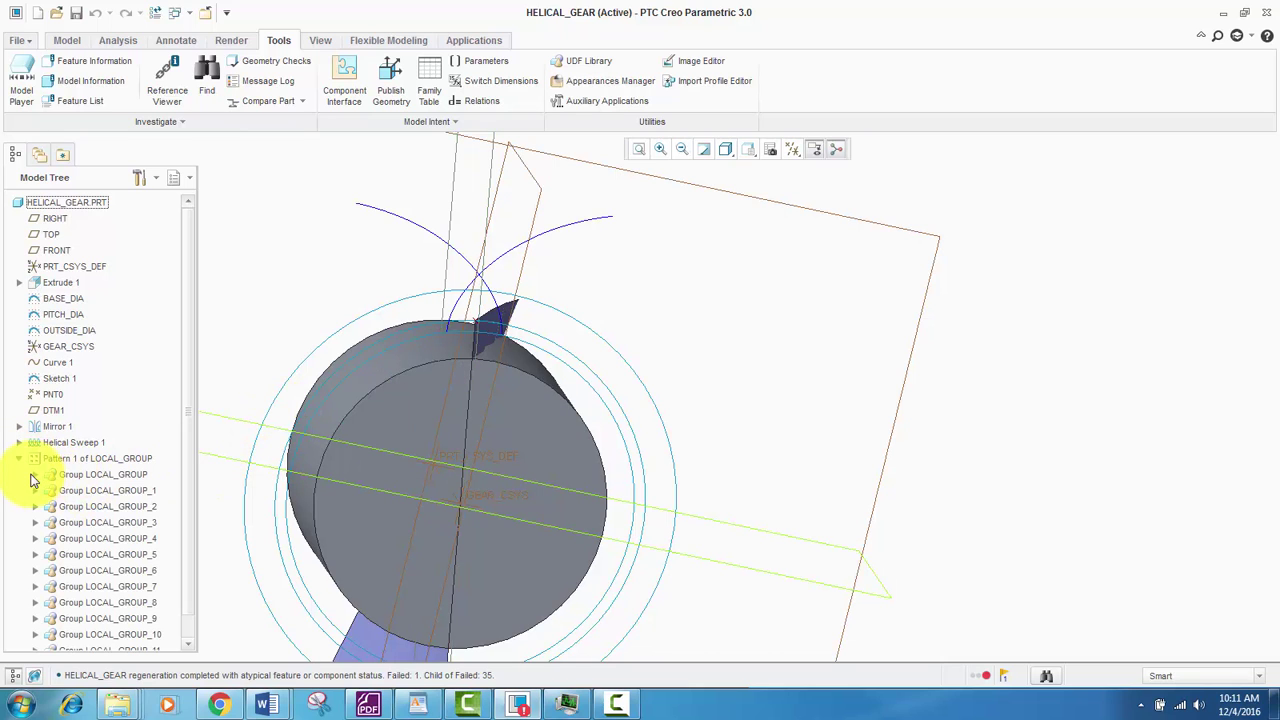
click(34, 476)
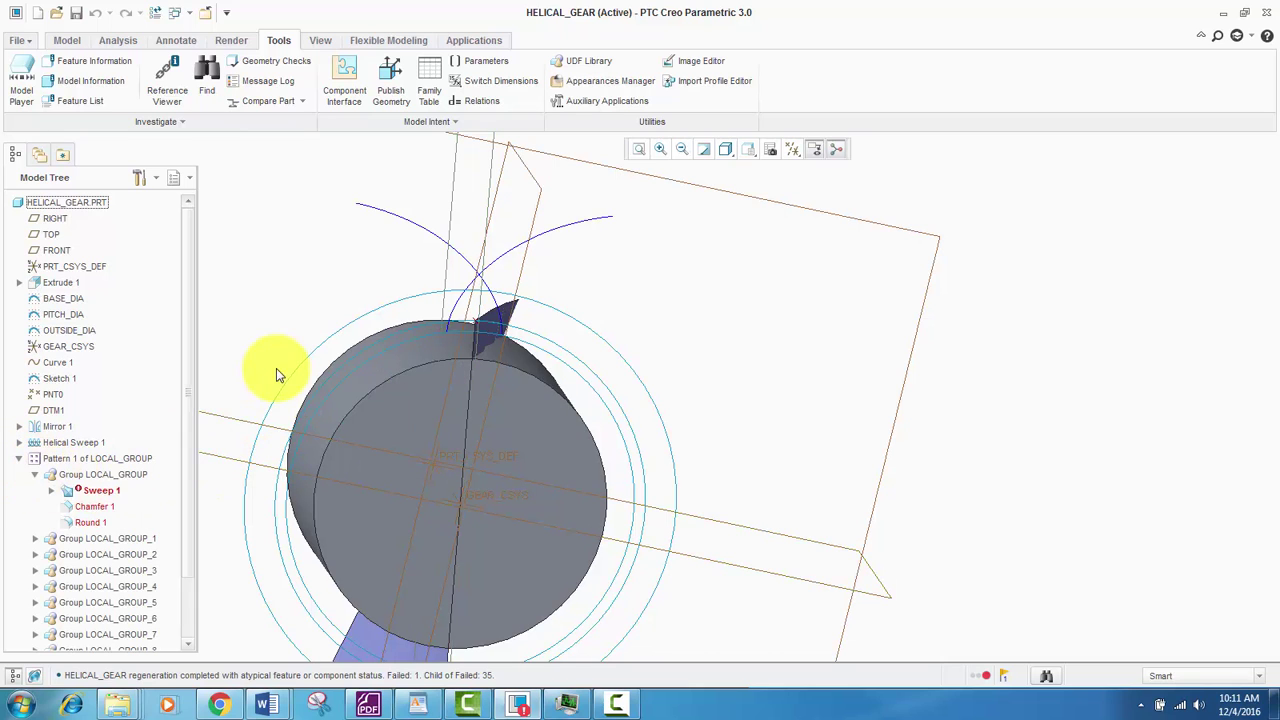
right_click(100, 493)
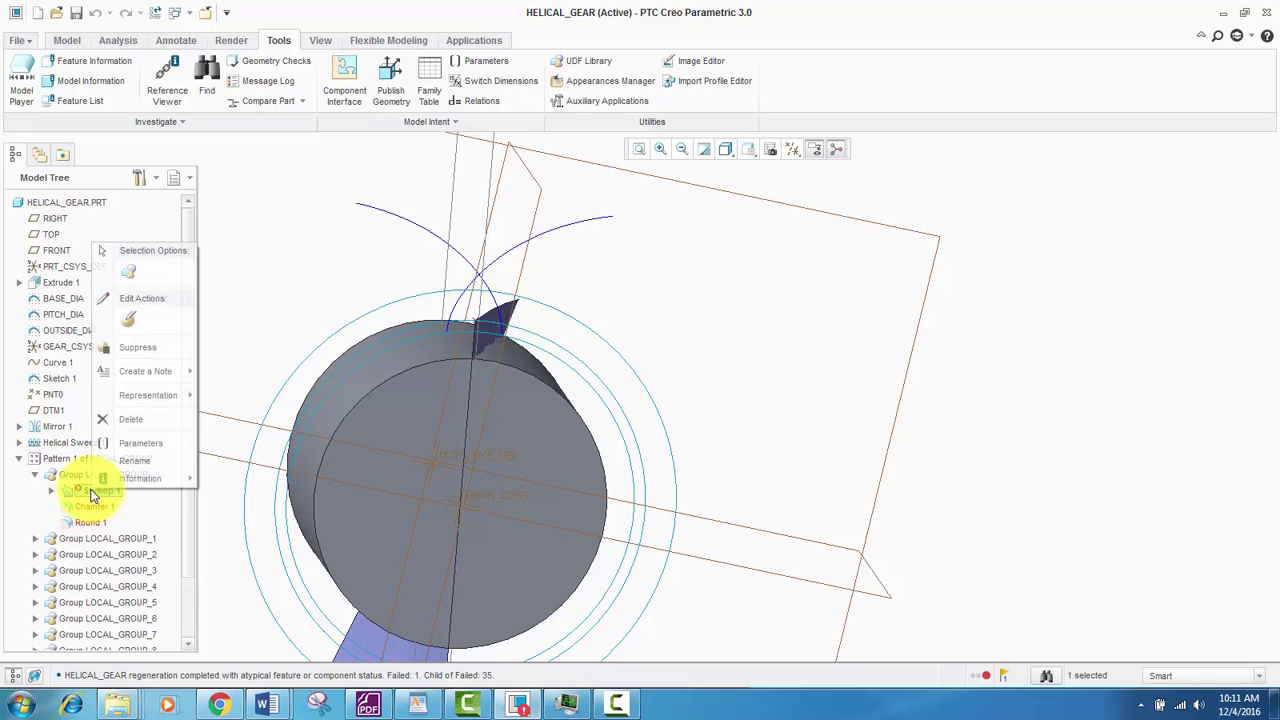
click(128, 314)
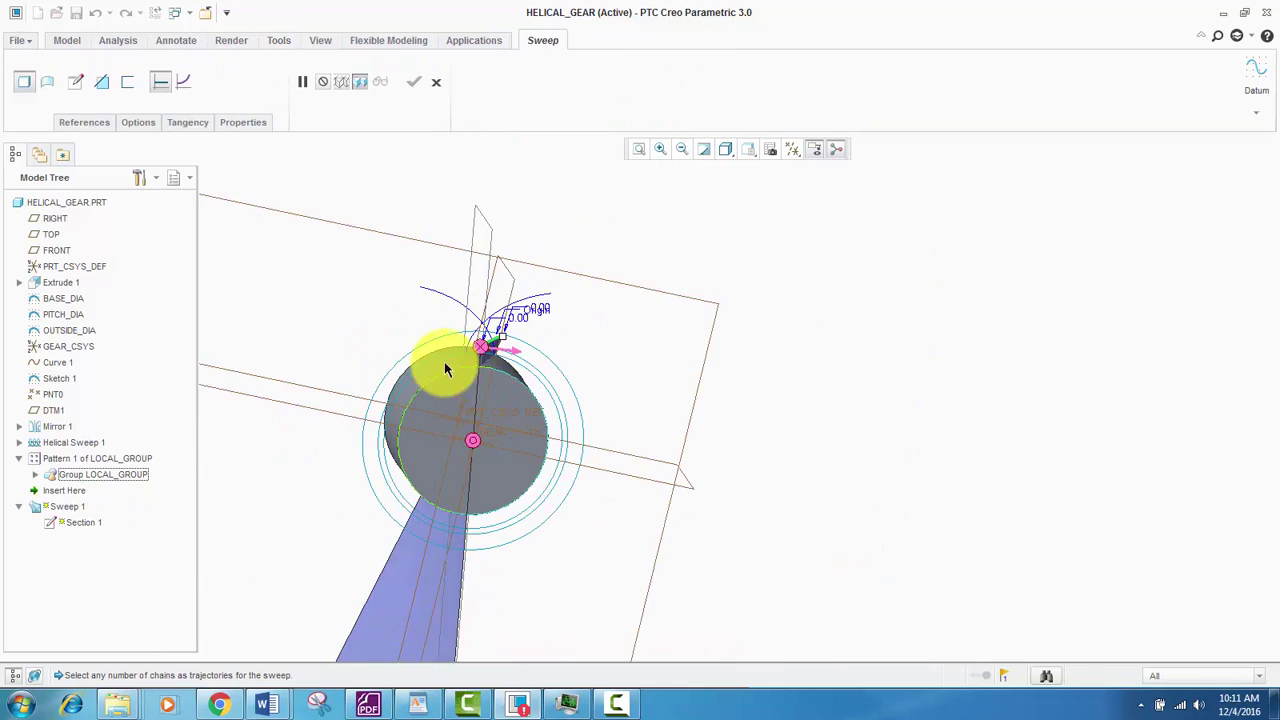
click(77, 84)
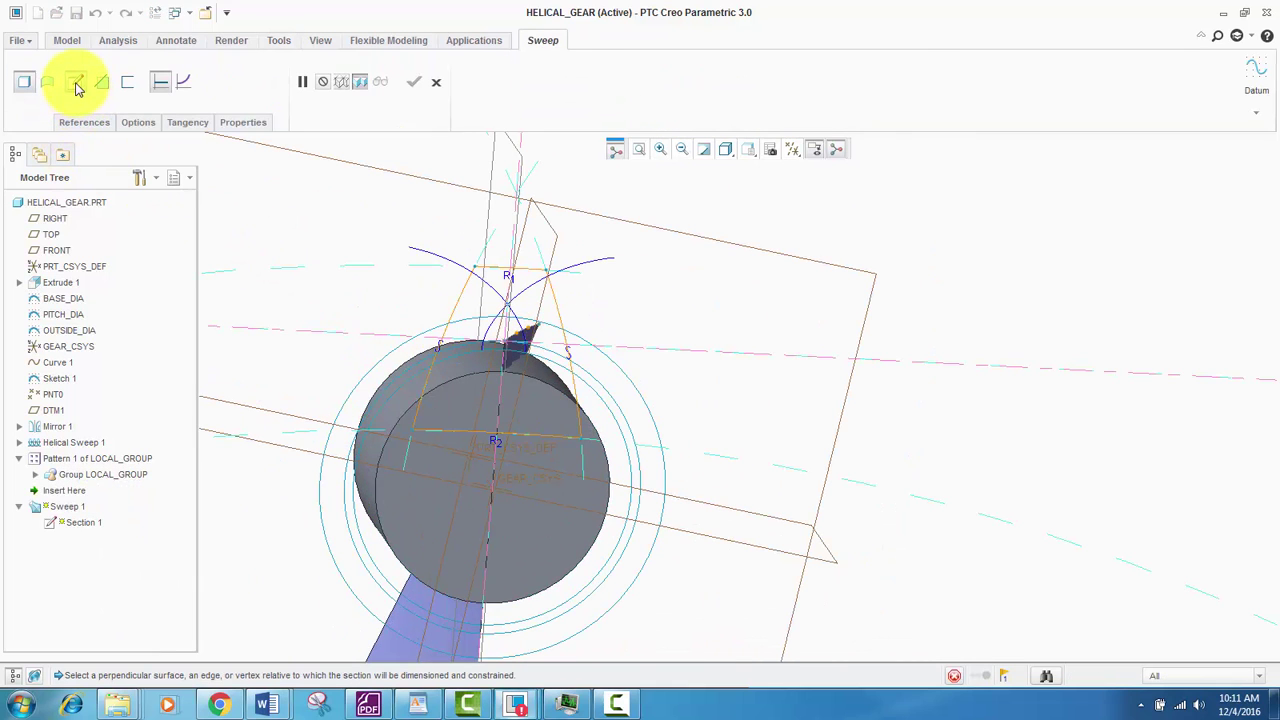
click(795, 149)
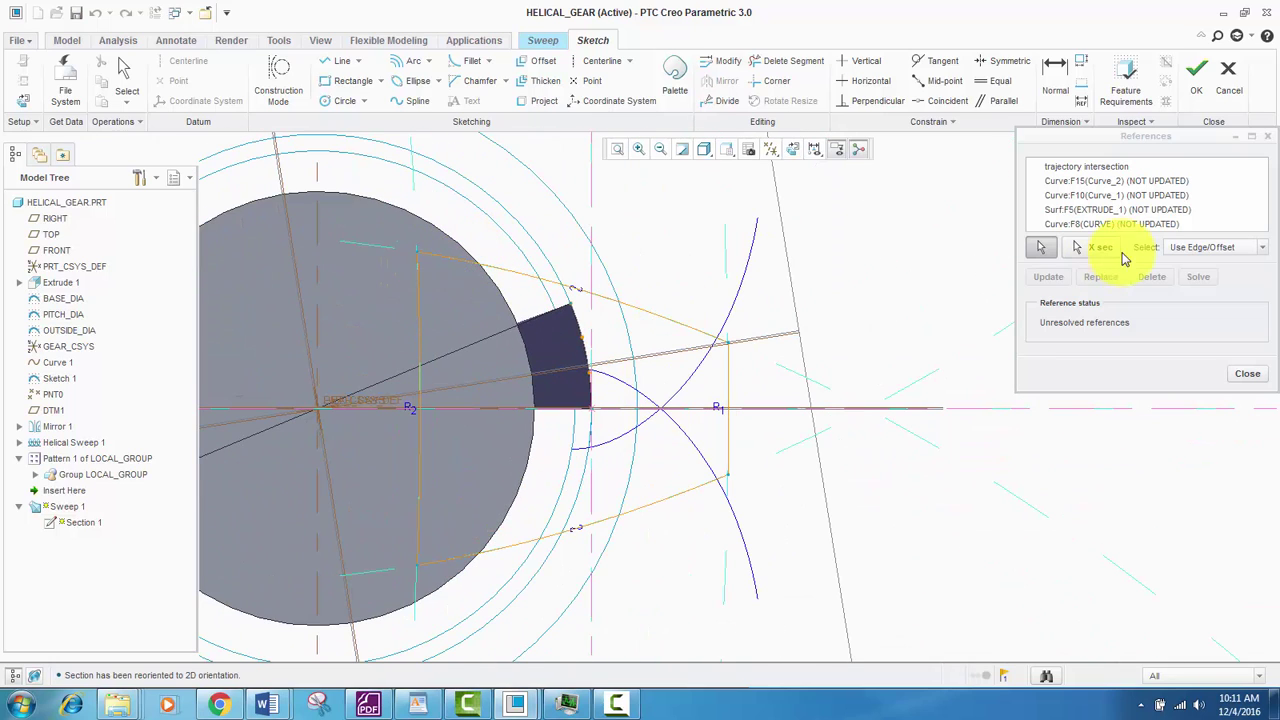
Step: Delete the outdated curve and surface references from the sweep section, keeping only the trajectory intersection, and accept the references
click(1066, 169)
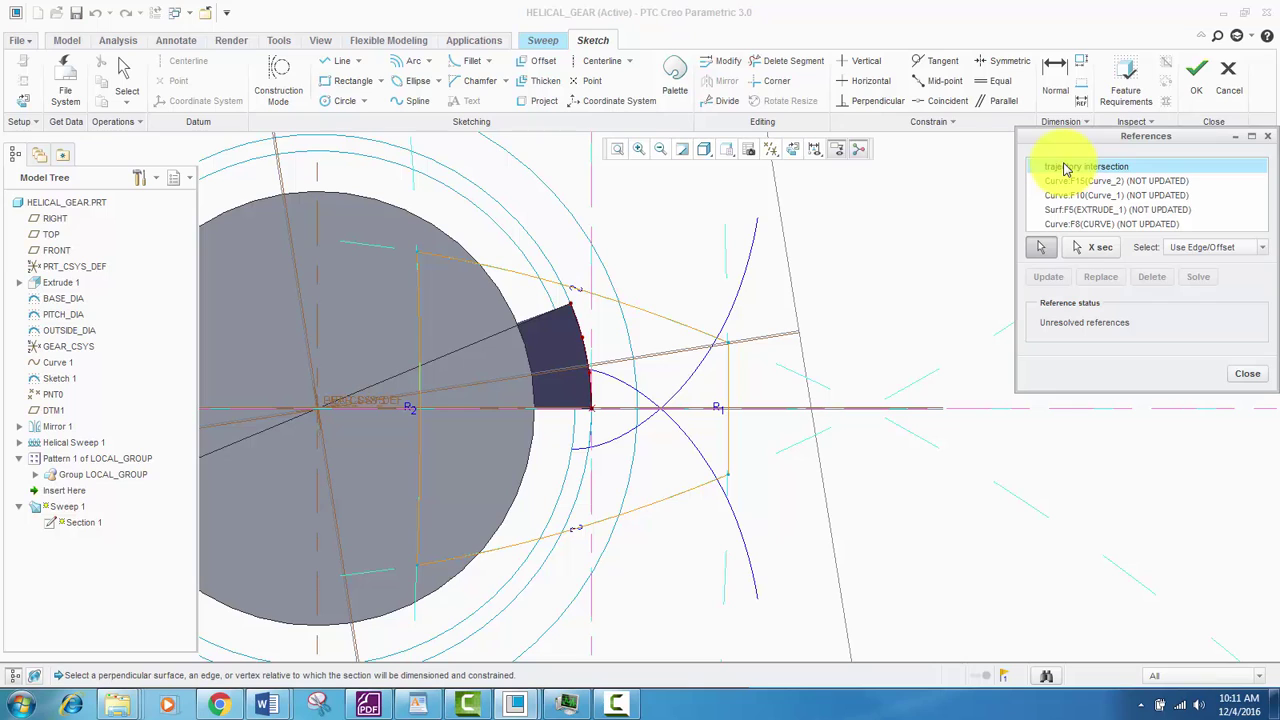
shift+click(1073, 225)
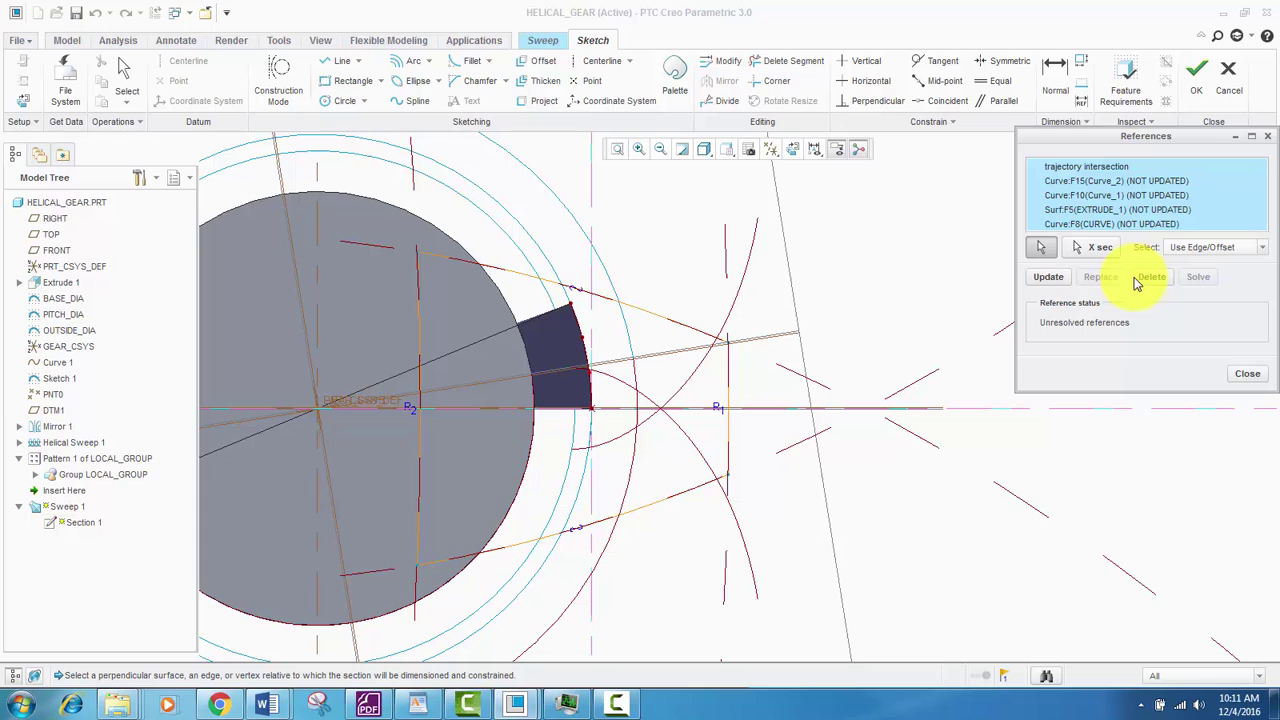
click(1152, 279)
click(1086, 166)
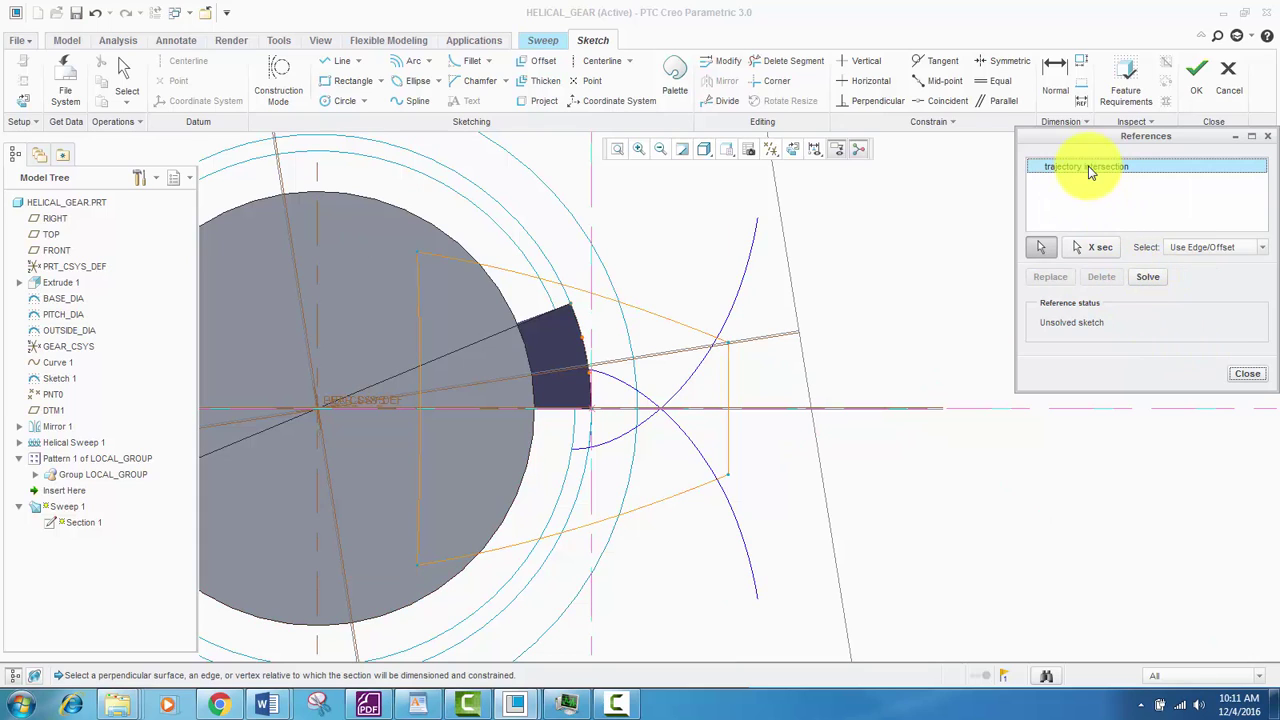
click(1245, 378)
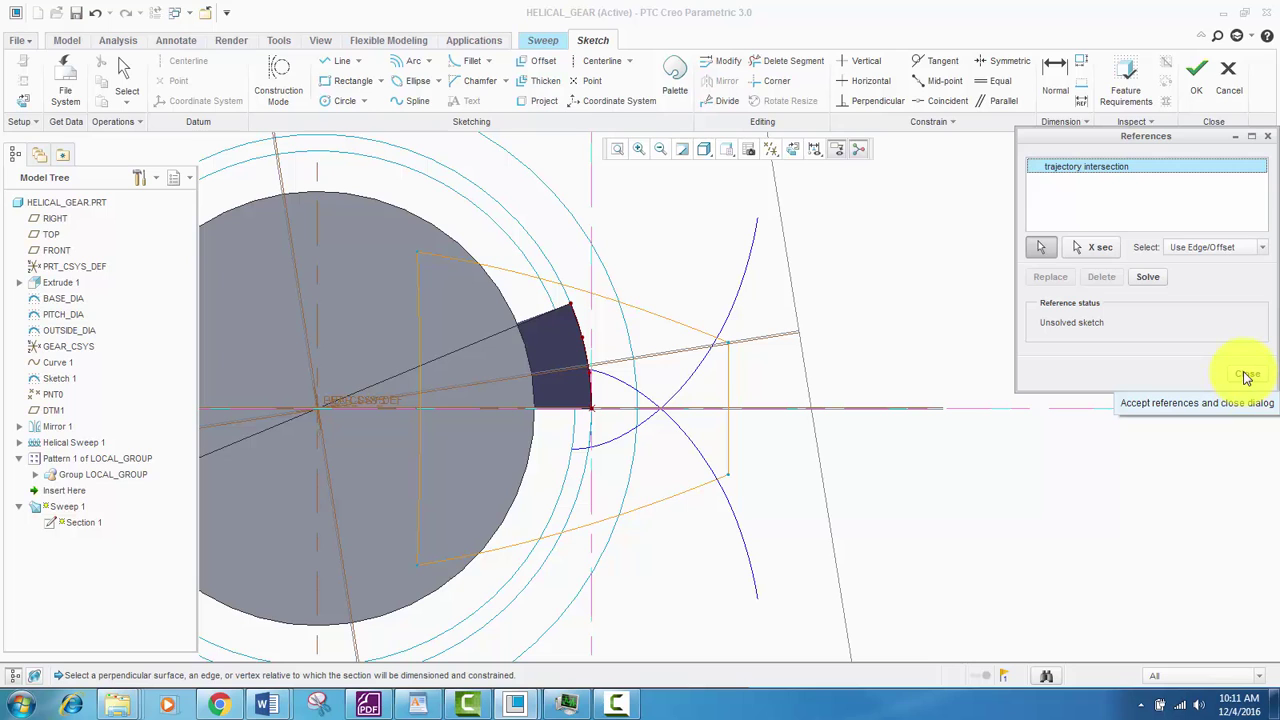
click(1245, 378)
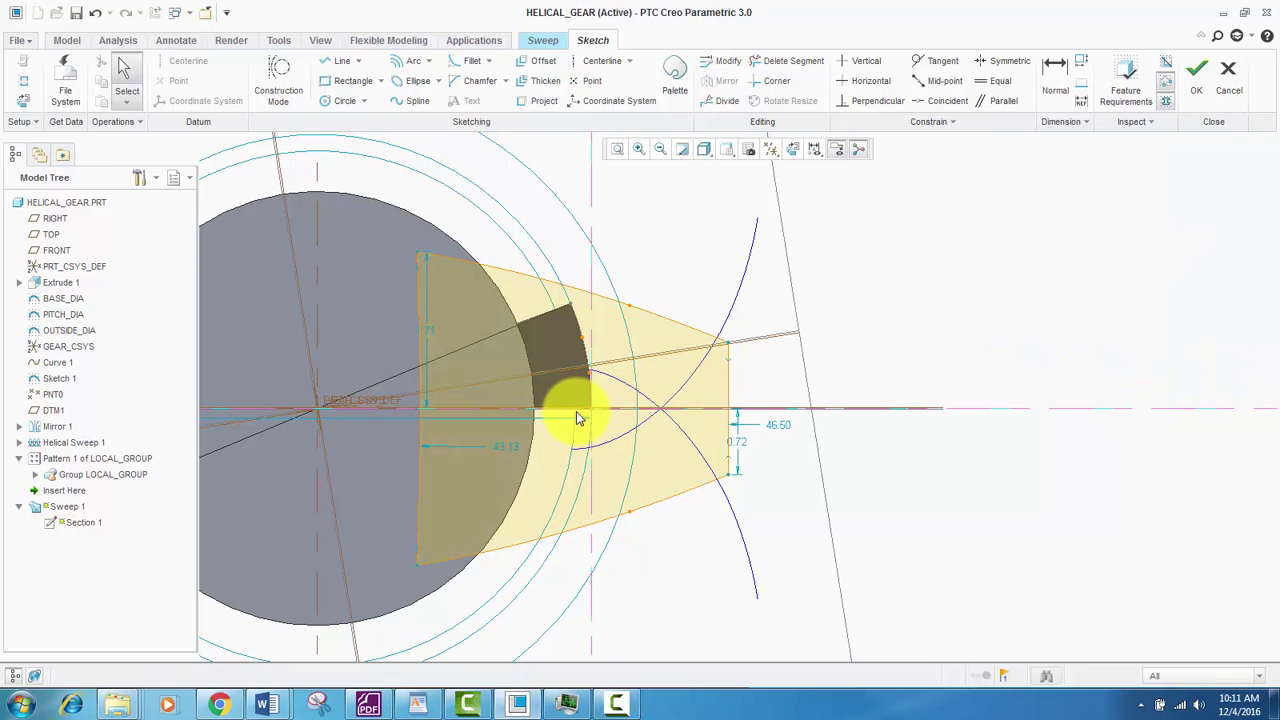
Step: Delete all entities of the old tooth-gap profile from the section sketch, including those referenced by other features
scroll(576, 405, up, 2)
scroll(575, 395, down, 3)
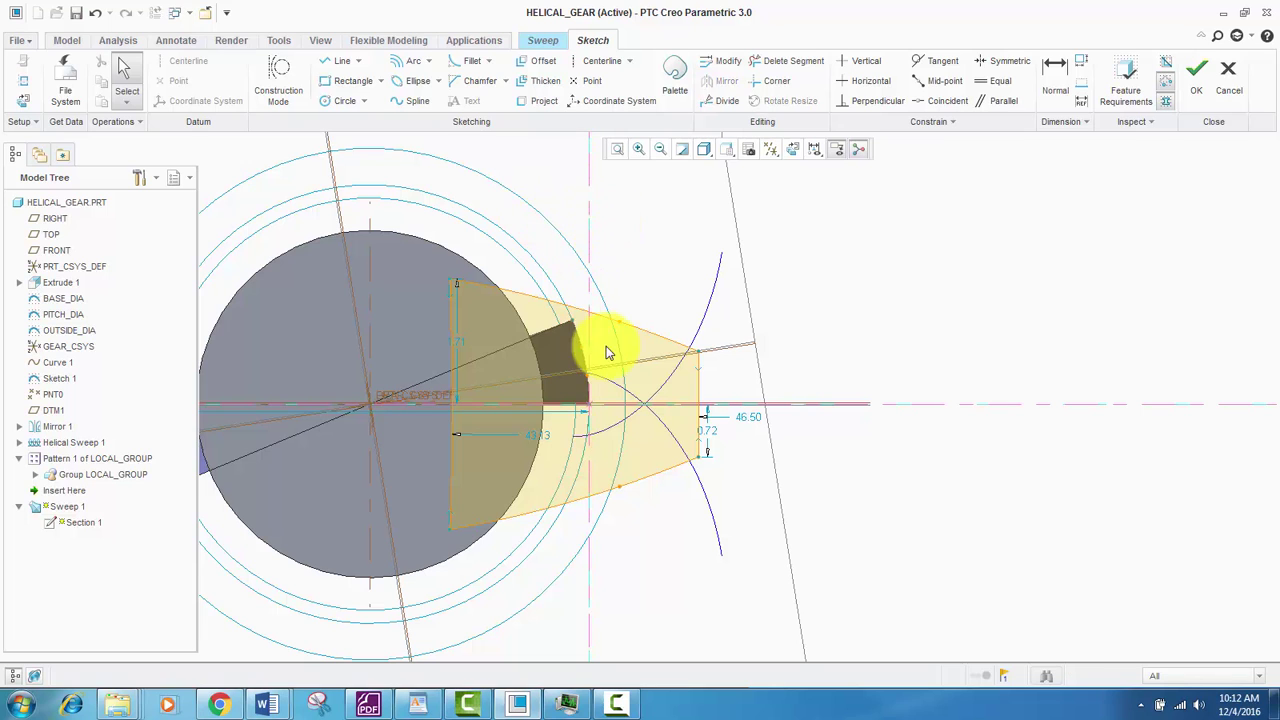
scroll(577, 358, down, 1)
scroll(571, 357, up, 1)
drag(530, 470, 790, 578)
key(Delete)
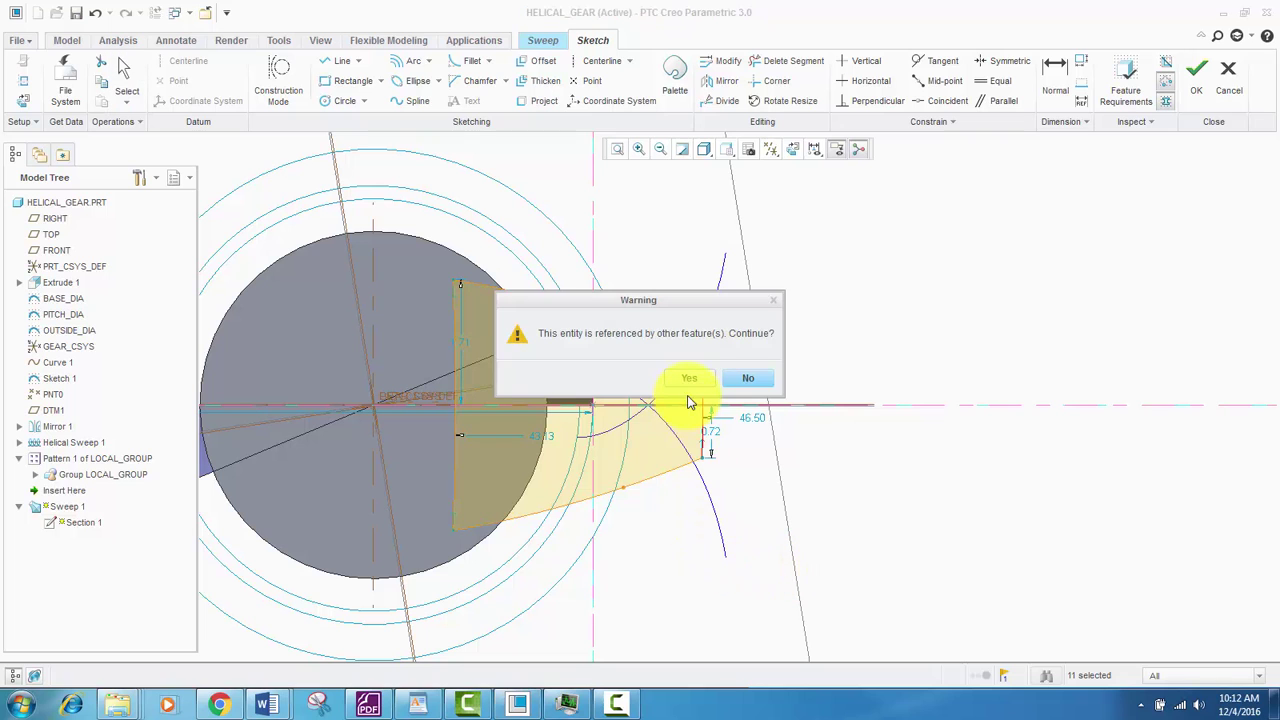
click(686, 378)
click(686, 378)
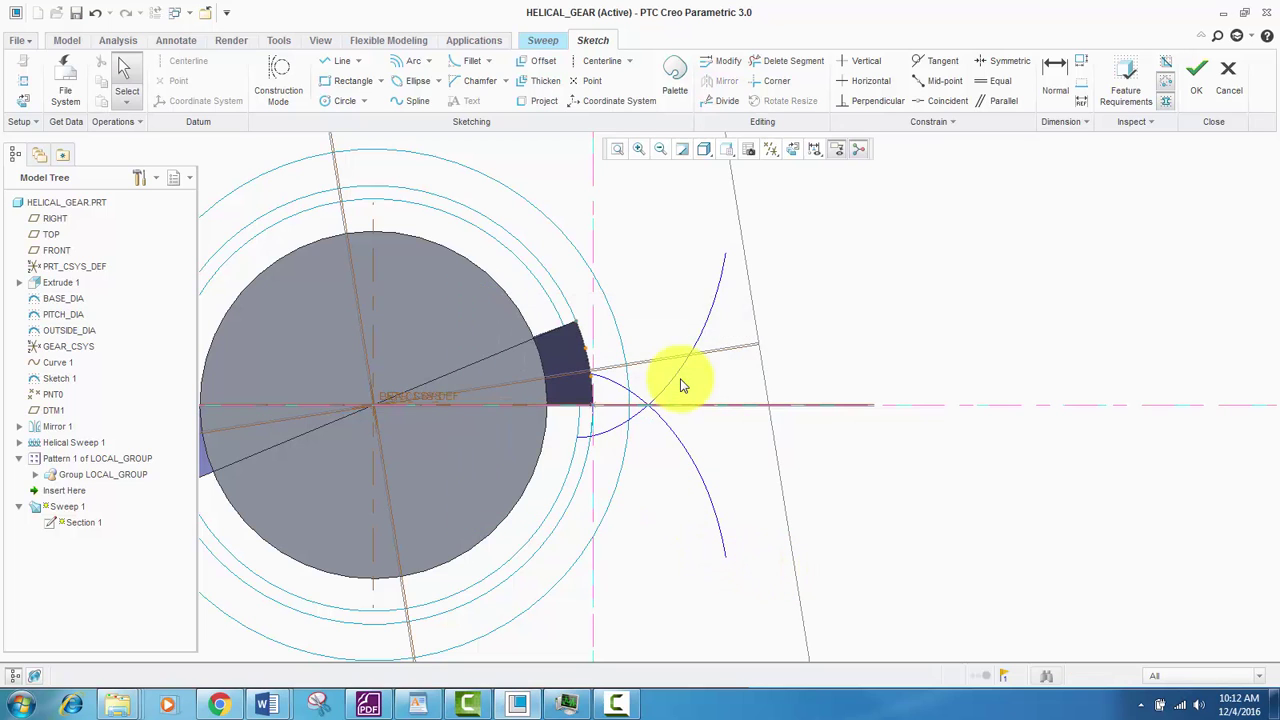
Step: Examine the section sketch area between the root circle, the base circle and the starting points of the involute curves
scroll(610, 410, down, 1)
scroll(566, 380, up, 3)
scroll(591, 434, down, 2)
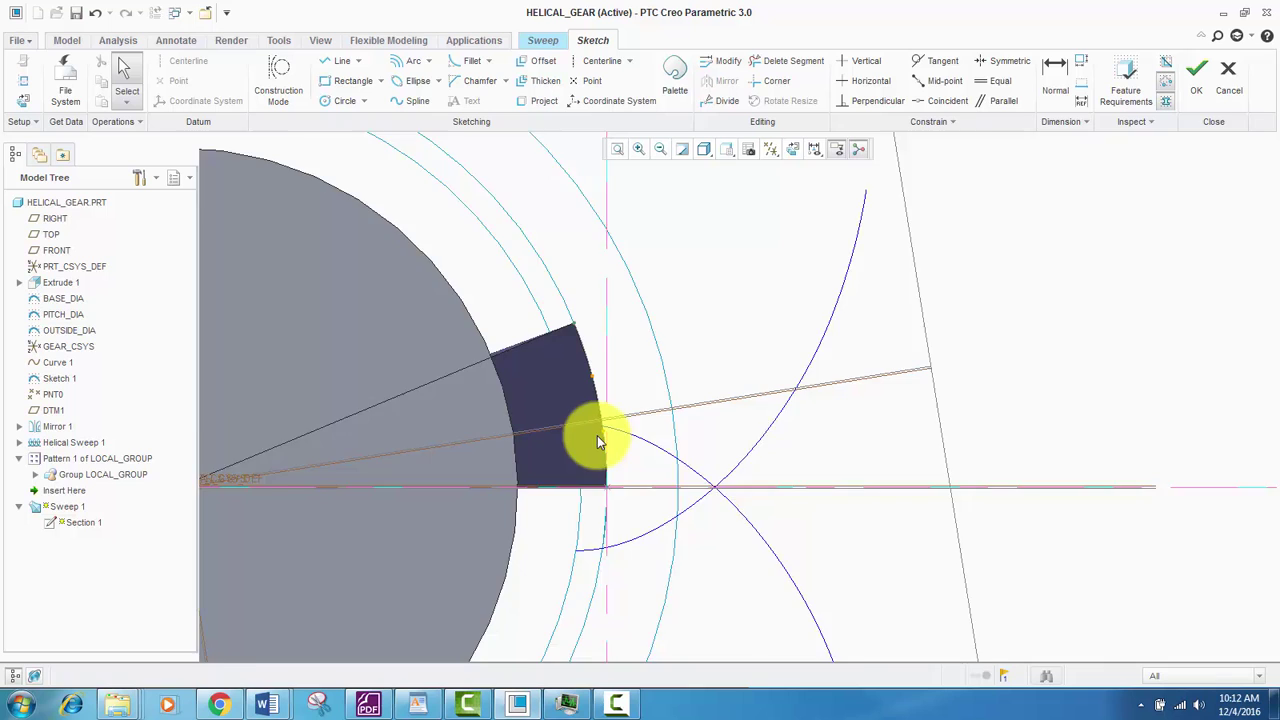
scroll(610, 428, up, 2)
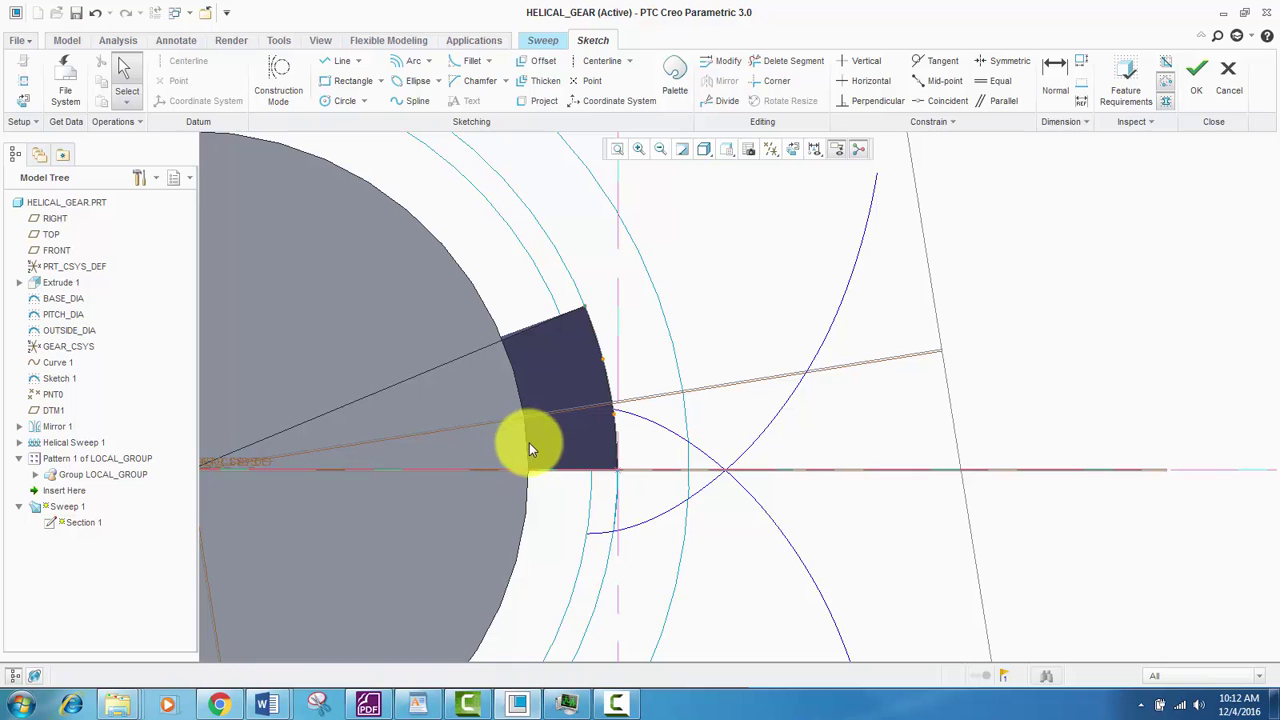
scroll(567, 462, down, 3)
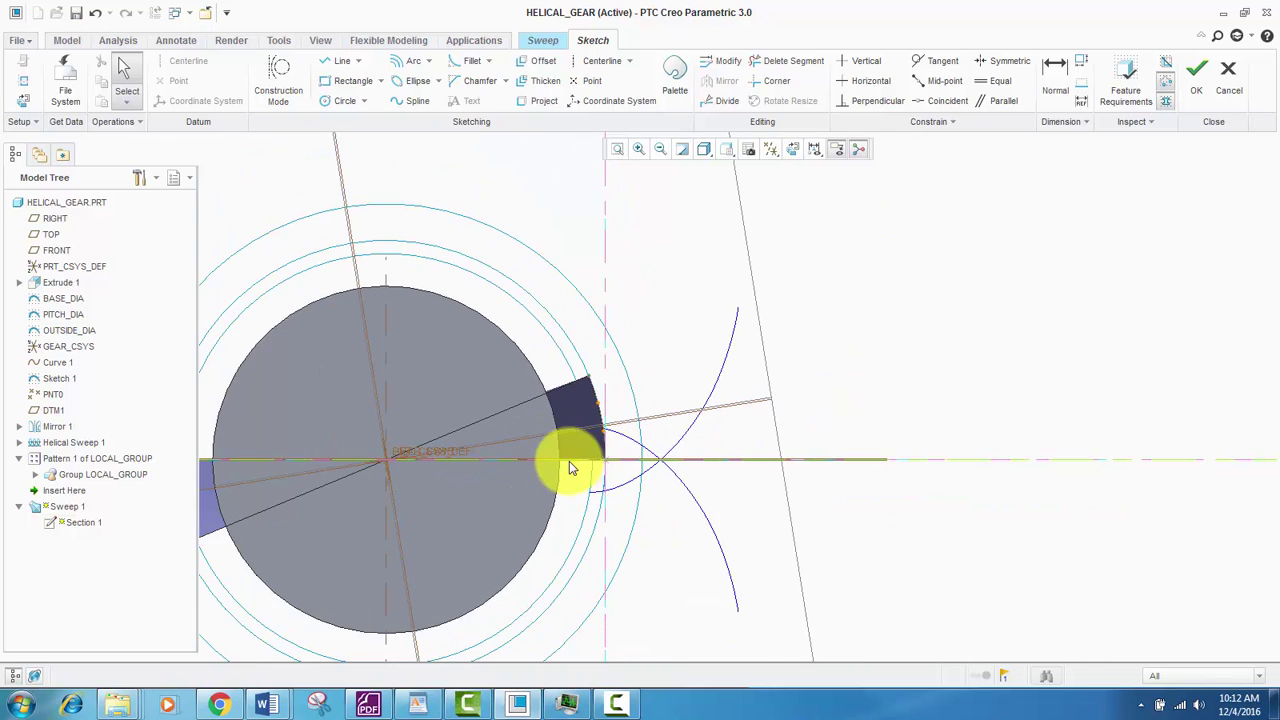
scroll(569, 461, up, 3)
scroll(509, 338, down, 3)
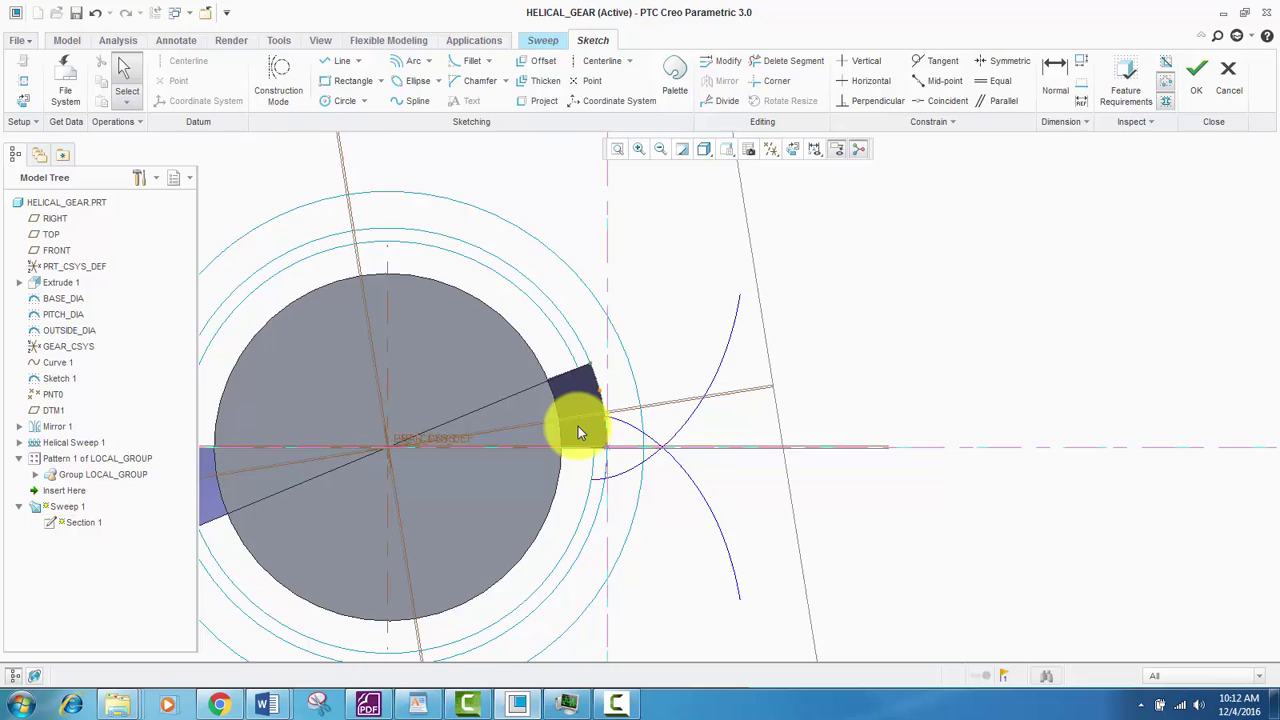
scroll(577, 429, up, 4)
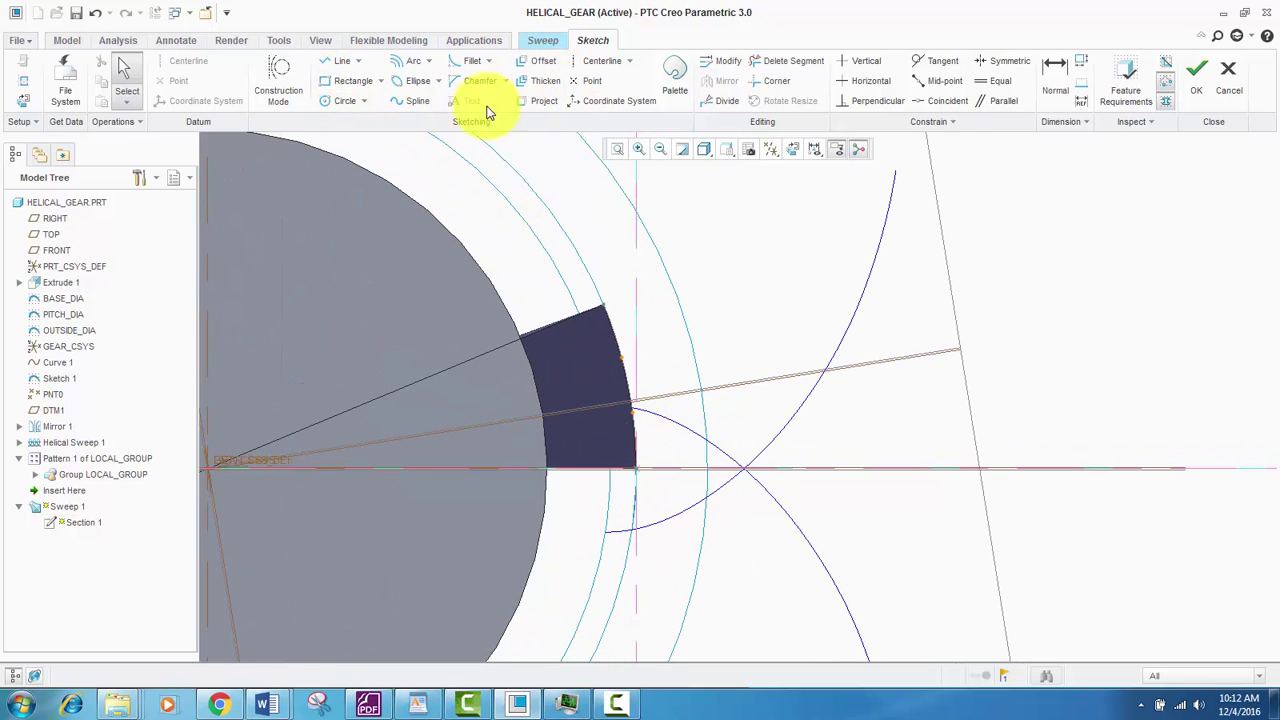
Step: Project both involute curves into the sweep section sketch as single edges
click(532, 102)
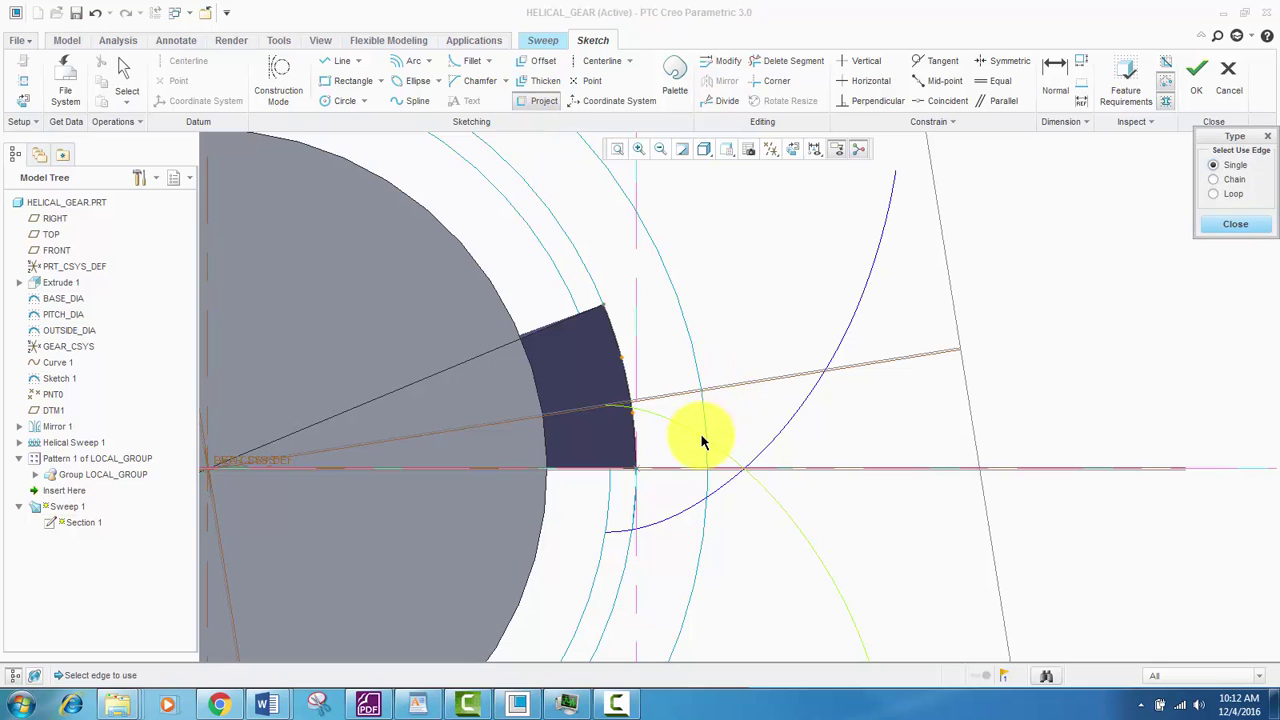
click(736, 491)
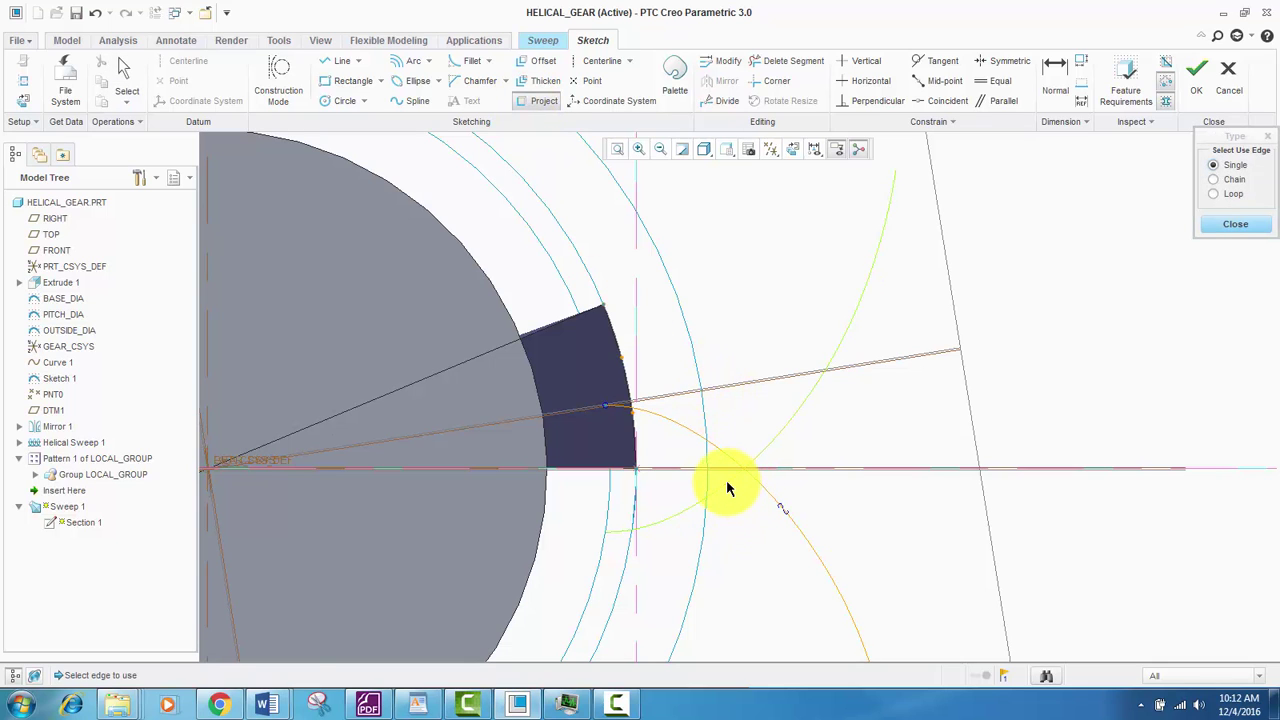
click(722, 489)
scroll(722, 489, down, 2)
scroll(604, 443, up, 1)
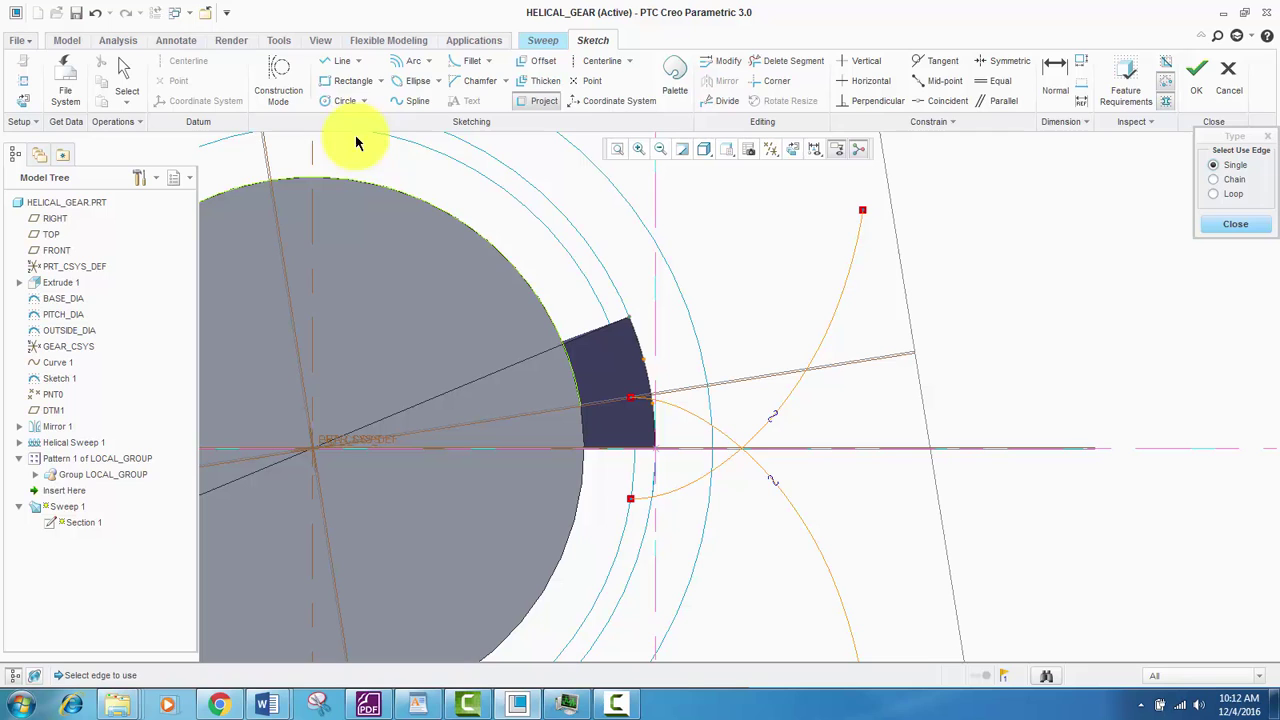
Step: Sketch a concentric arc on the root circle, spanning both sides of the horizontal reference beyond the two involute starting points
click(336, 62)
scroll(475, 336, down, 2)
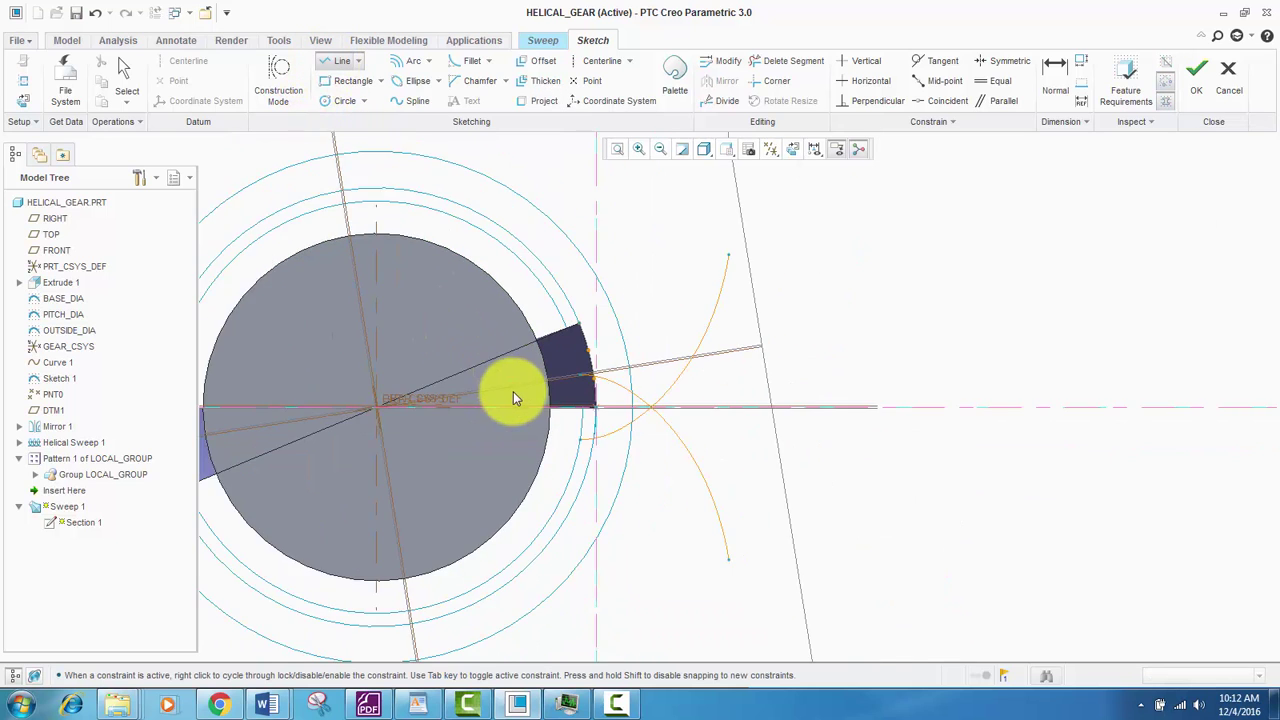
scroll(513, 391, up, 3)
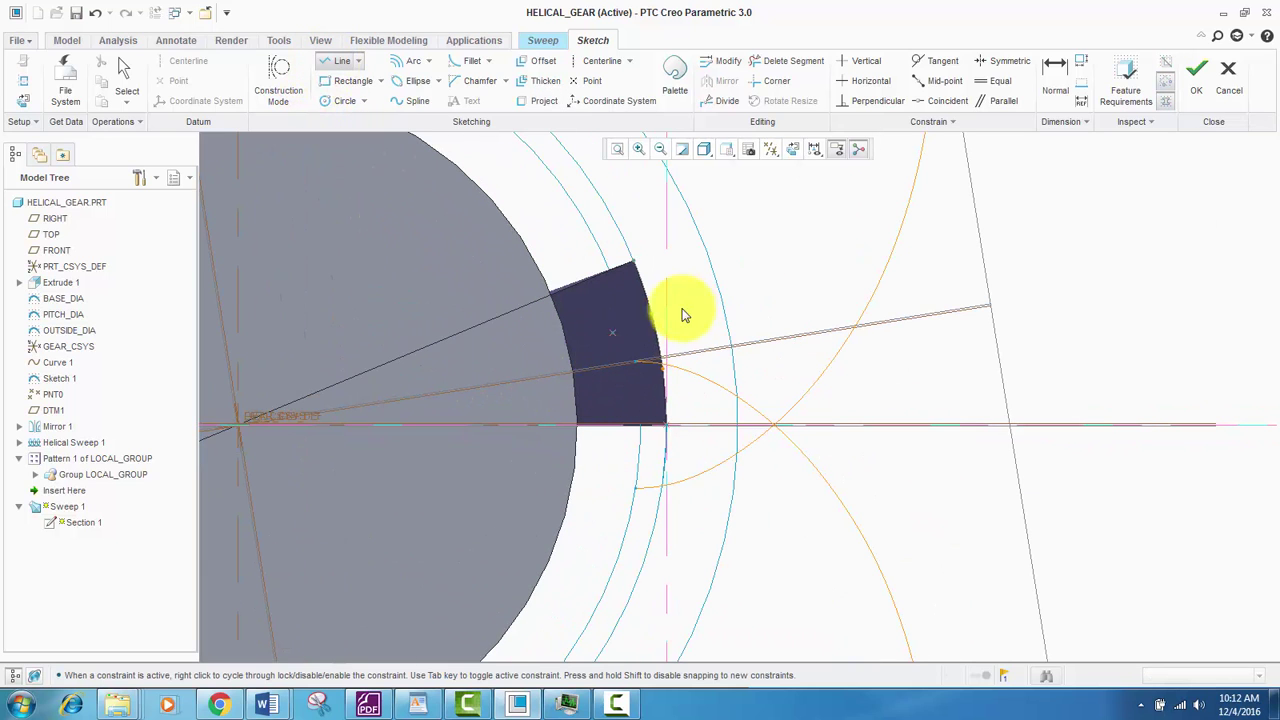
click(405, 62)
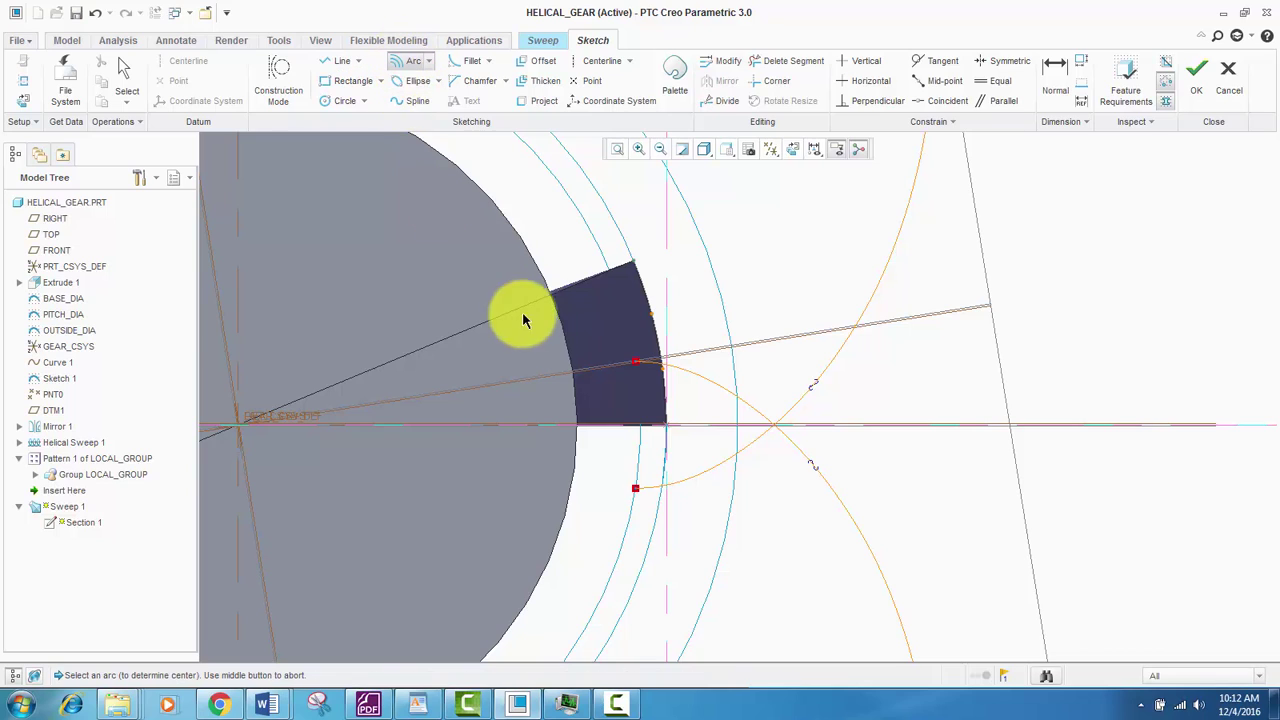
click(563, 335)
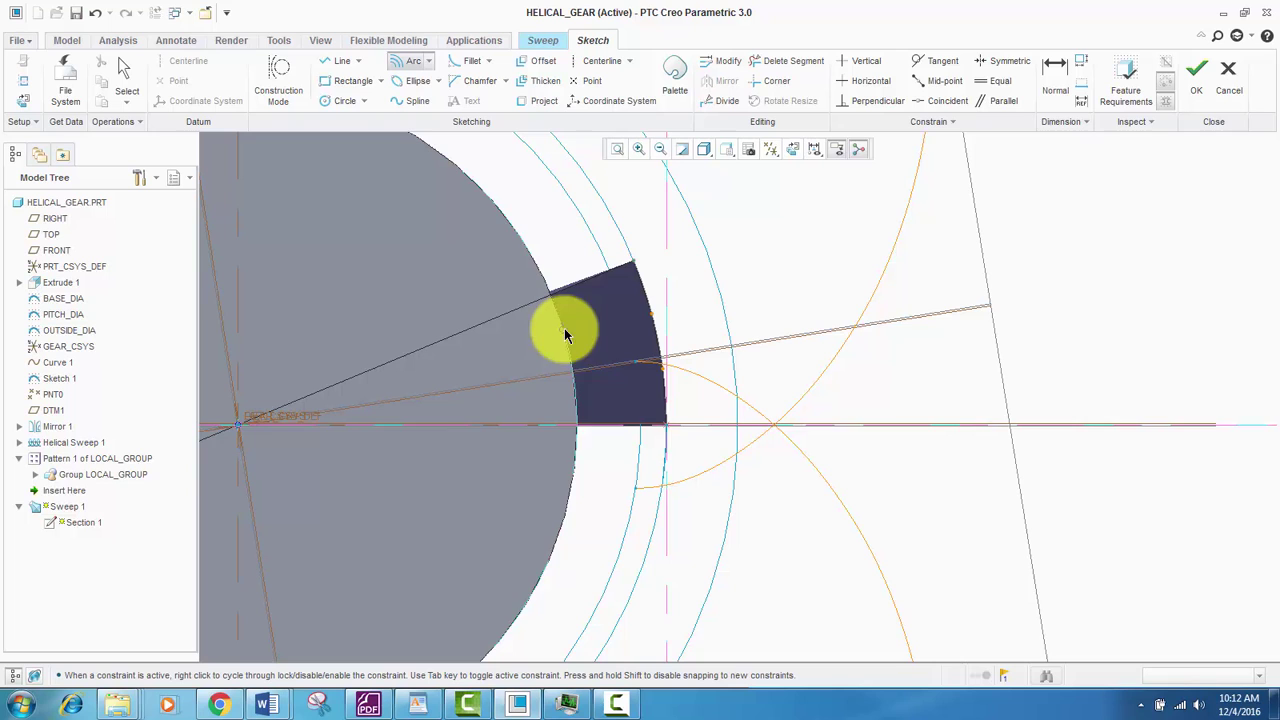
click(565, 533)
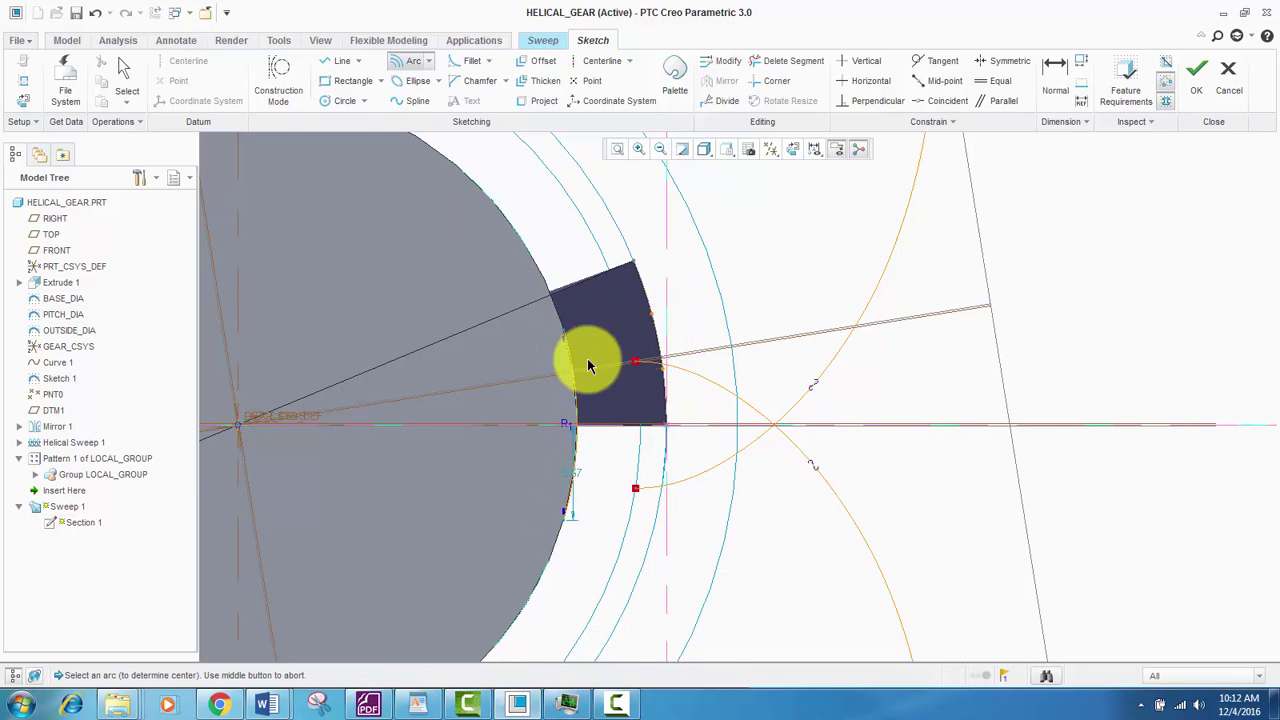
Step: Draw two lines tangent to the involutes, connecting each involute's starting point on the base circle to the root arc
scroll(583, 360, up, 3)
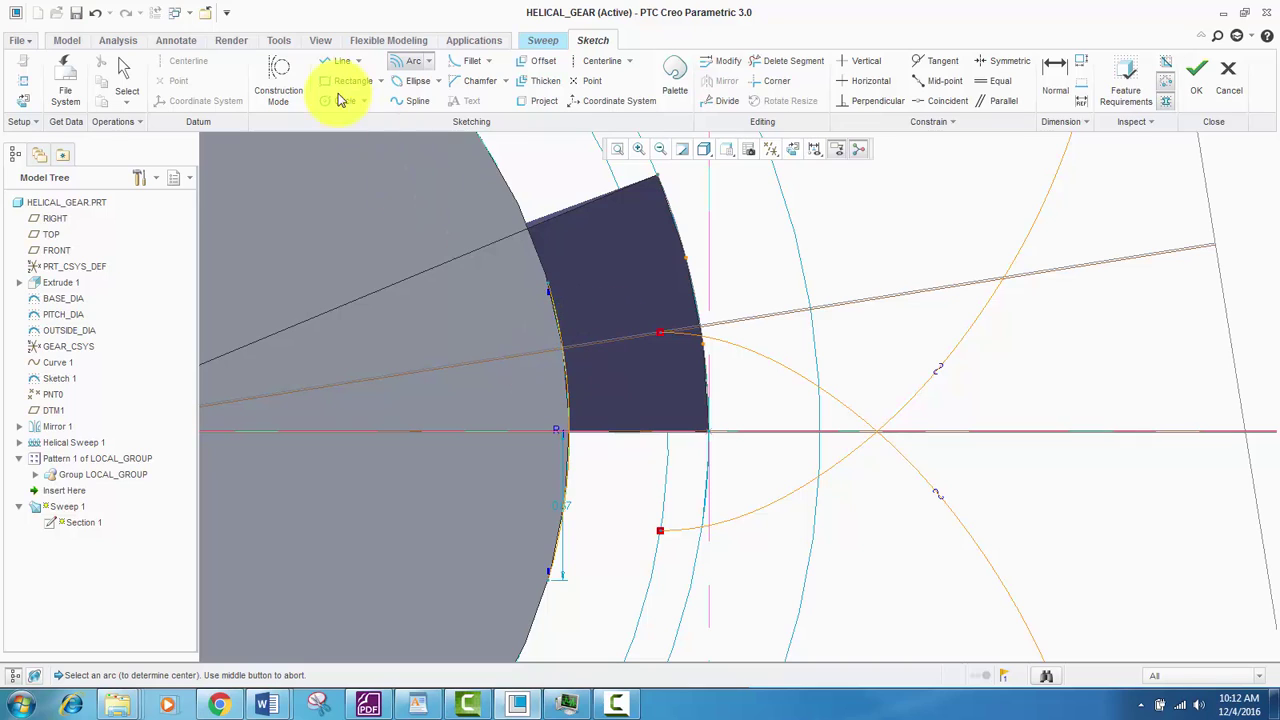
click(341, 60)
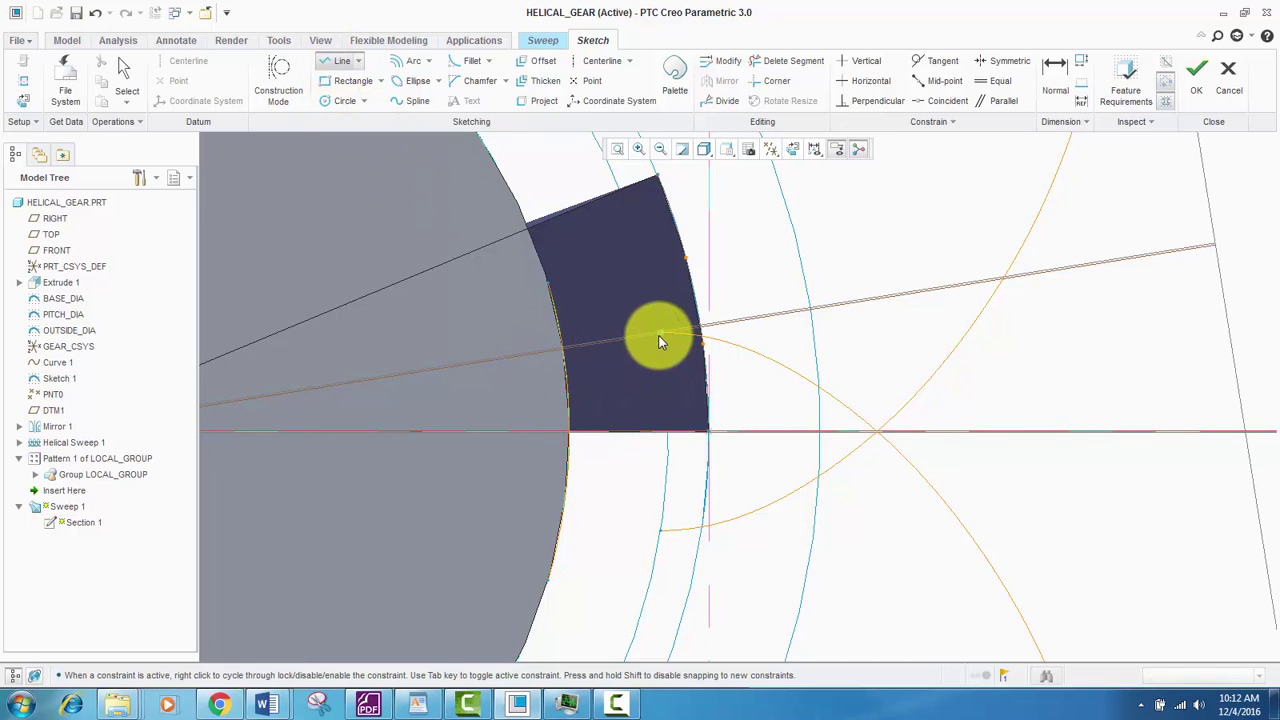
click(659, 338)
click(560, 334)
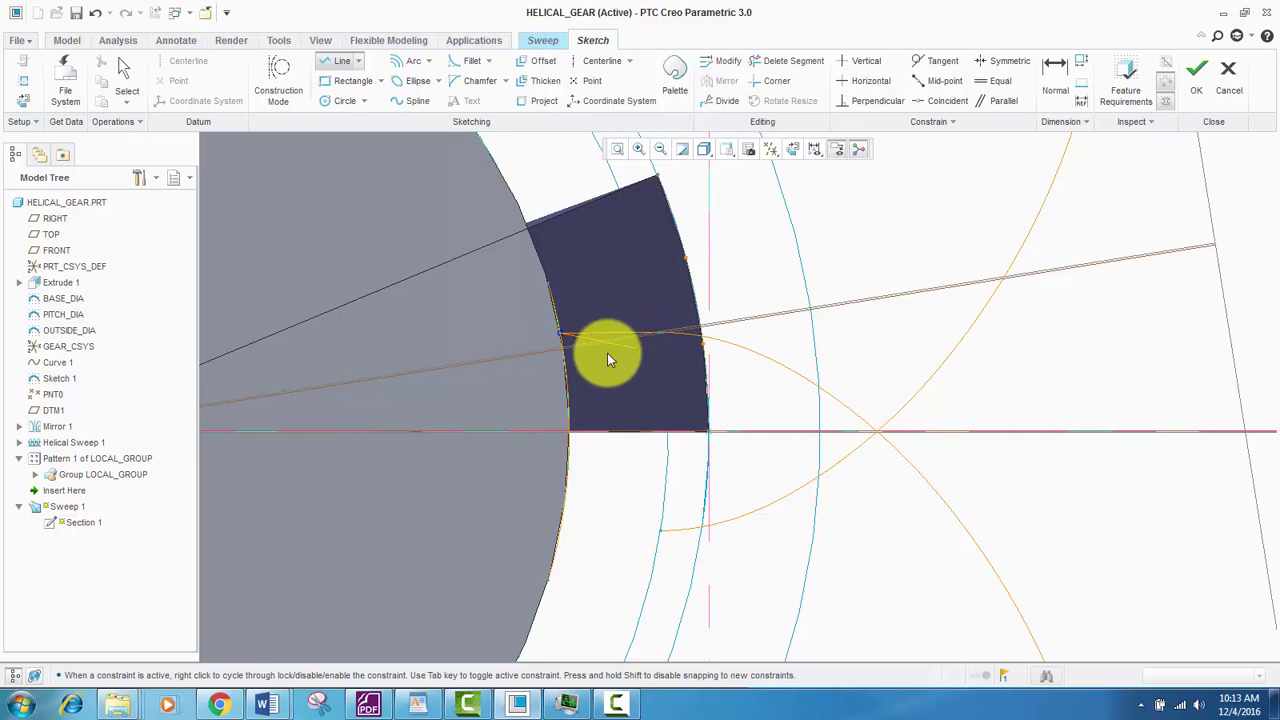
middle_click(585, 373)
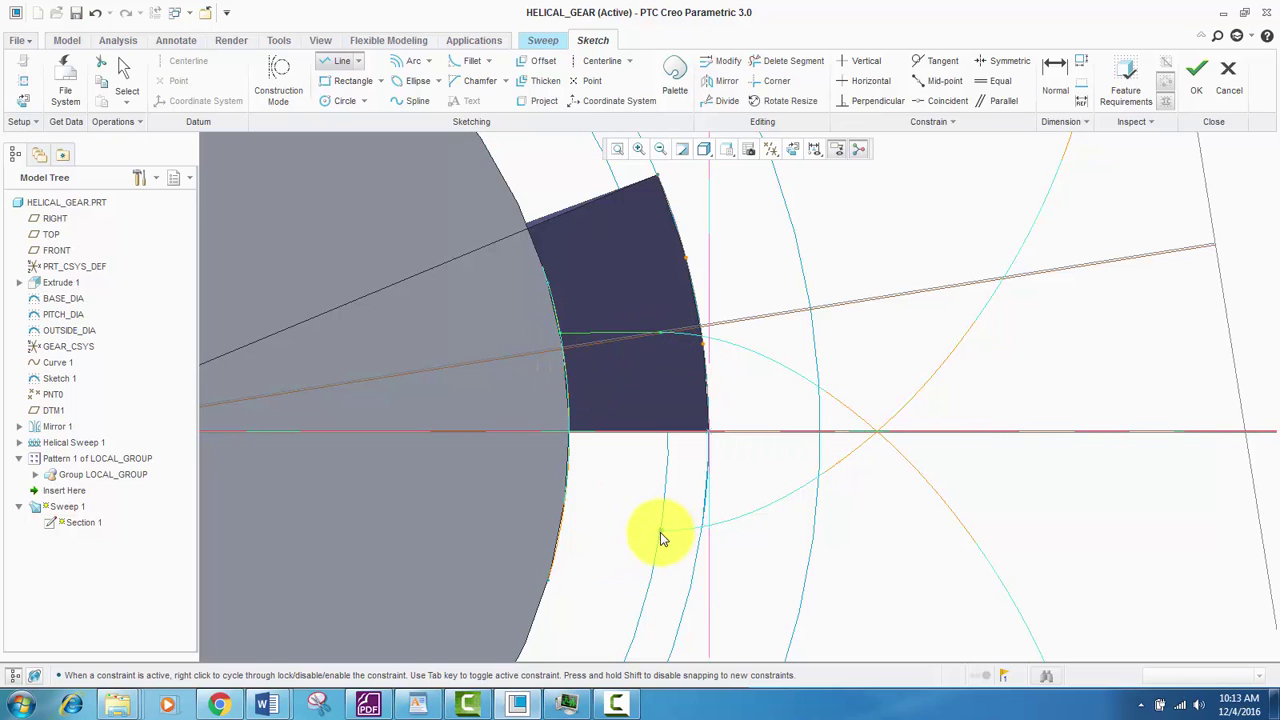
click(660, 531)
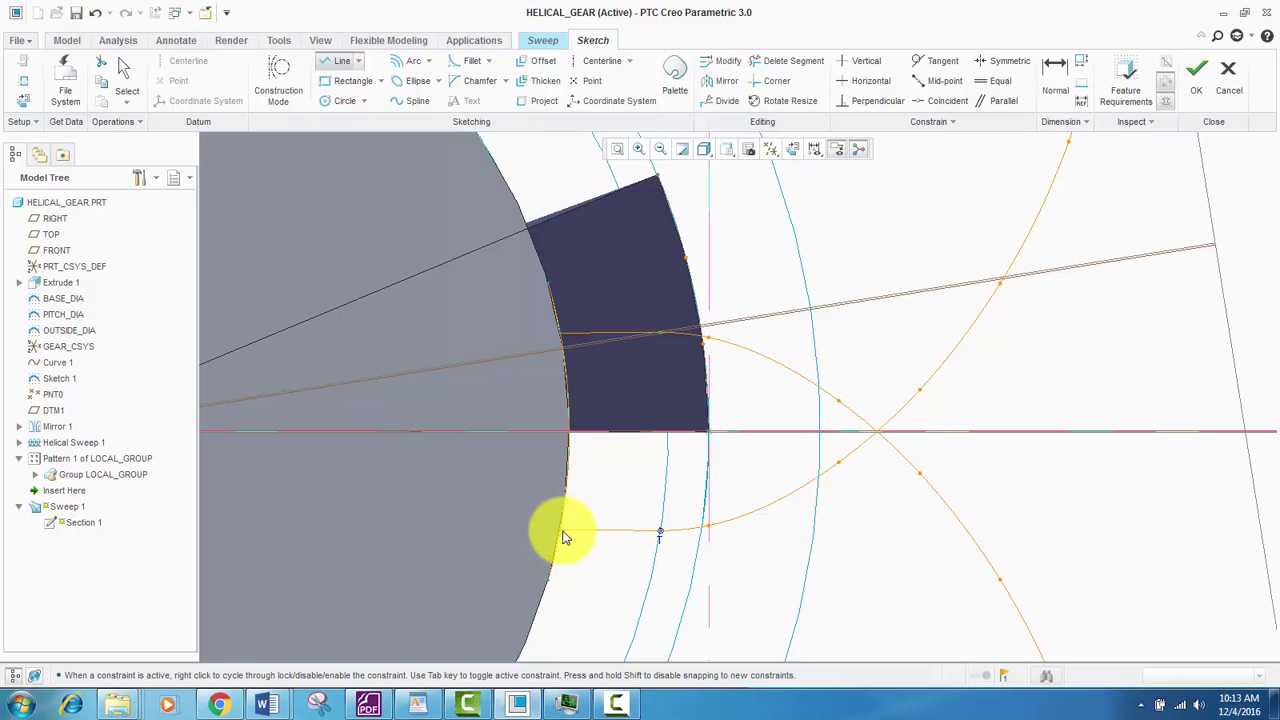
click(561, 532)
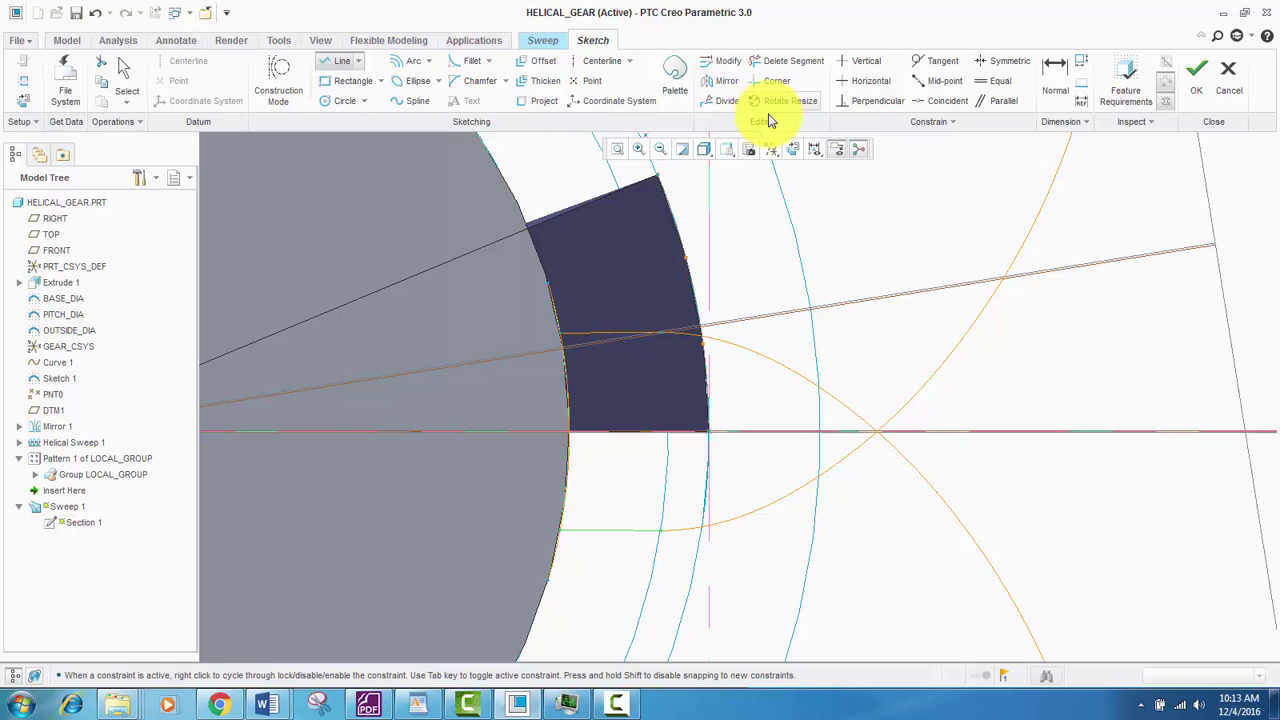
Step: Sketch a concentric arc on the outside diameter circle between its intersections with the two involute curves
click(410, 61)
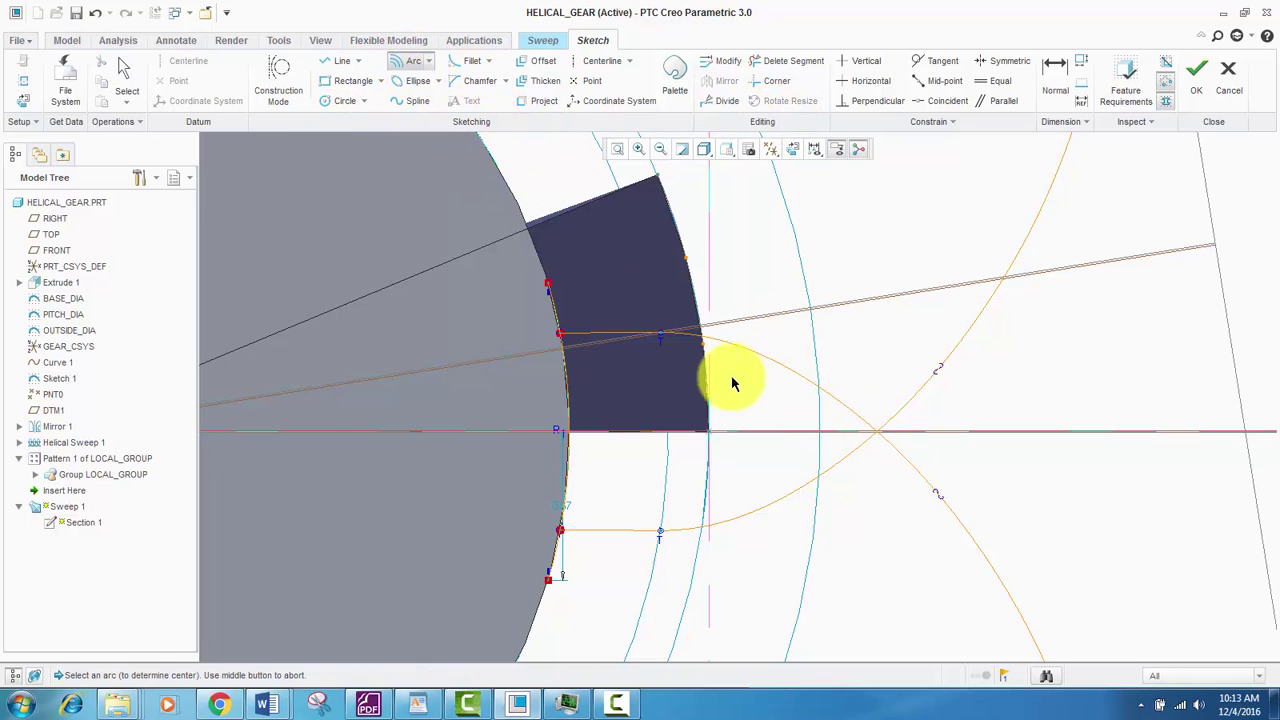
click(816, 342)
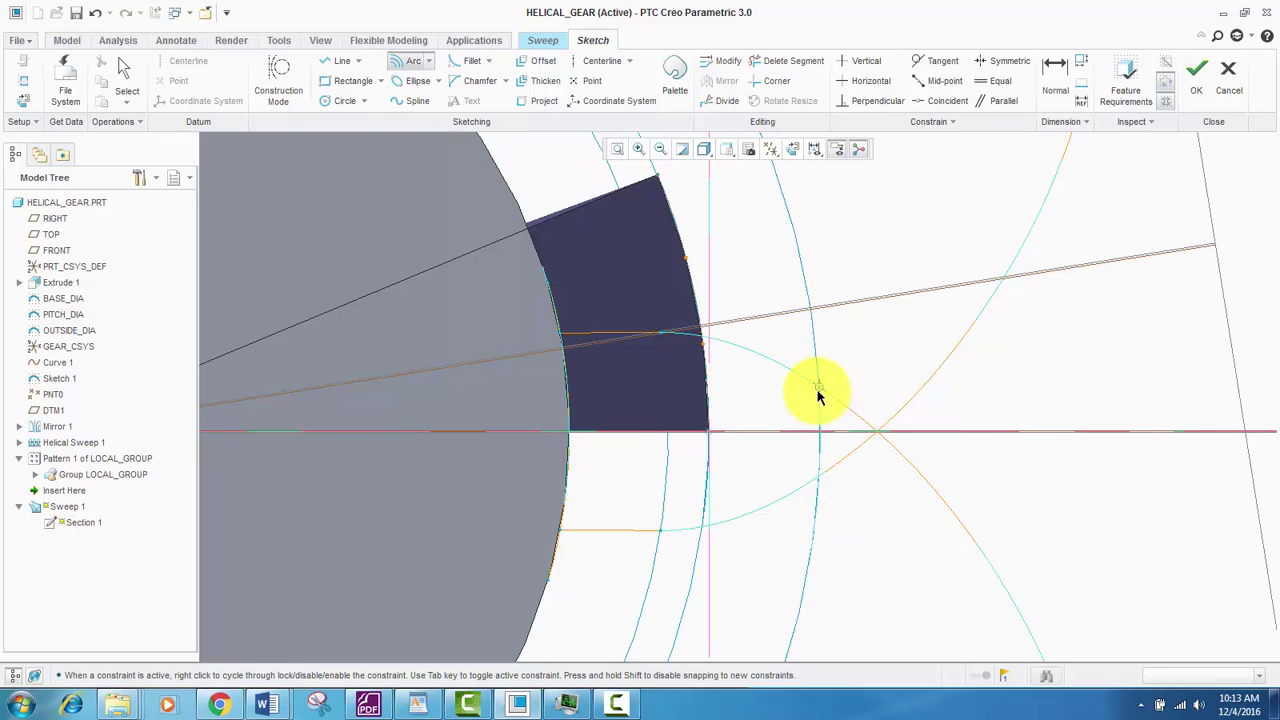
click(818, 390)
click(816, 474)
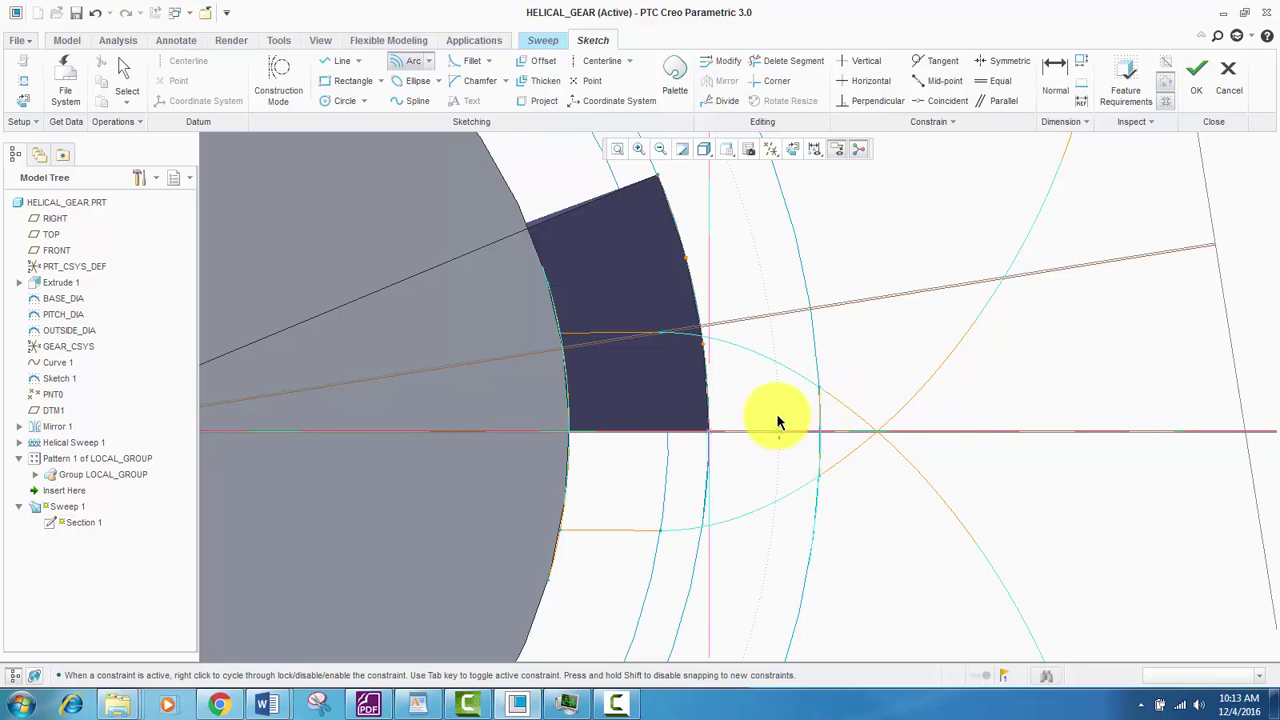
middle_click(779, 402)
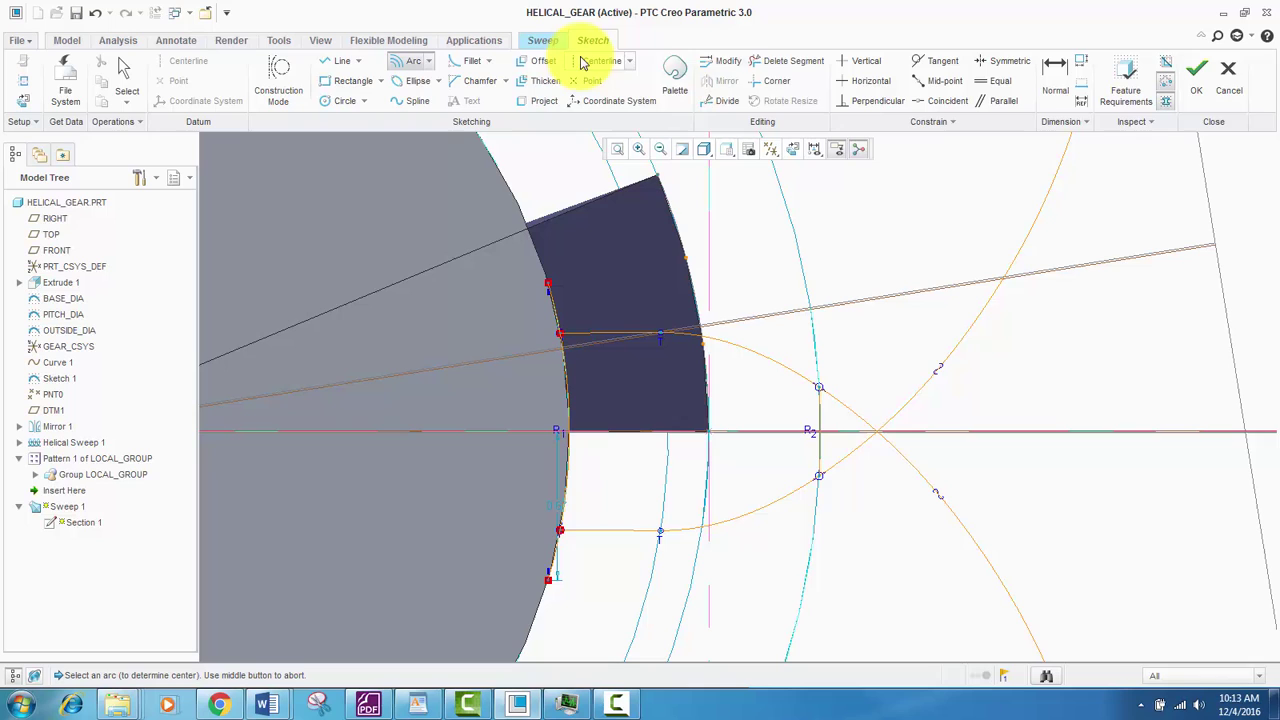
Step: Trim the involute segments outside the outside-diameter arc and the excess root arc ends to leave one closed tooth profile
click(788, 60)
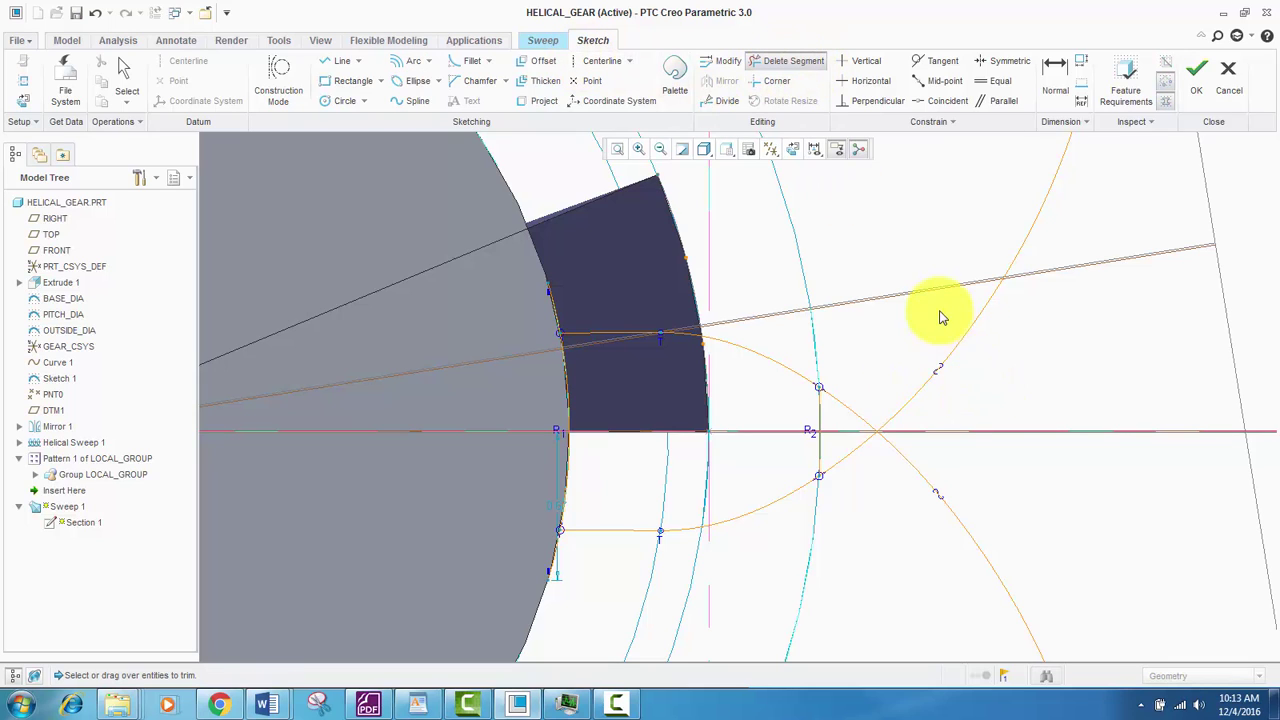
mouse_move(945, 312)
mouse_down()
mouse_move(969, 538)
mouse_move(877, 449)
mouse_move(871, 400)
mouse_move(853, 465)
mouse_up()
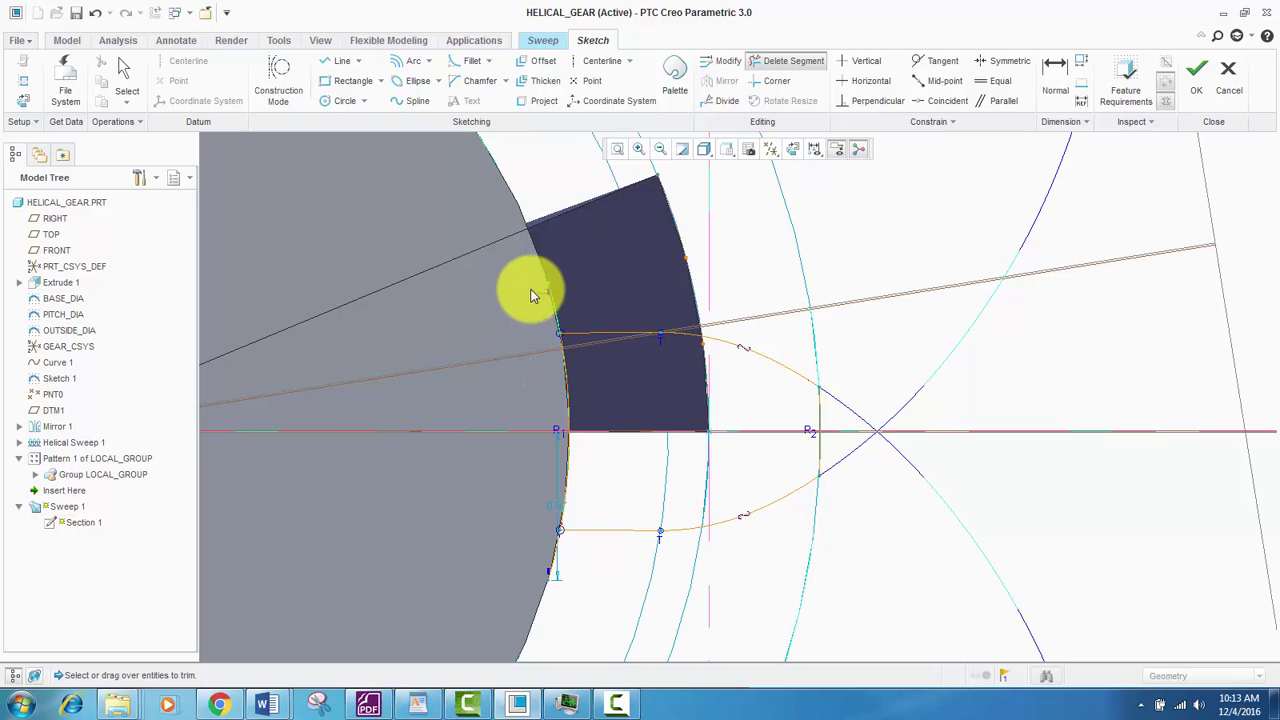
click(560, 569)
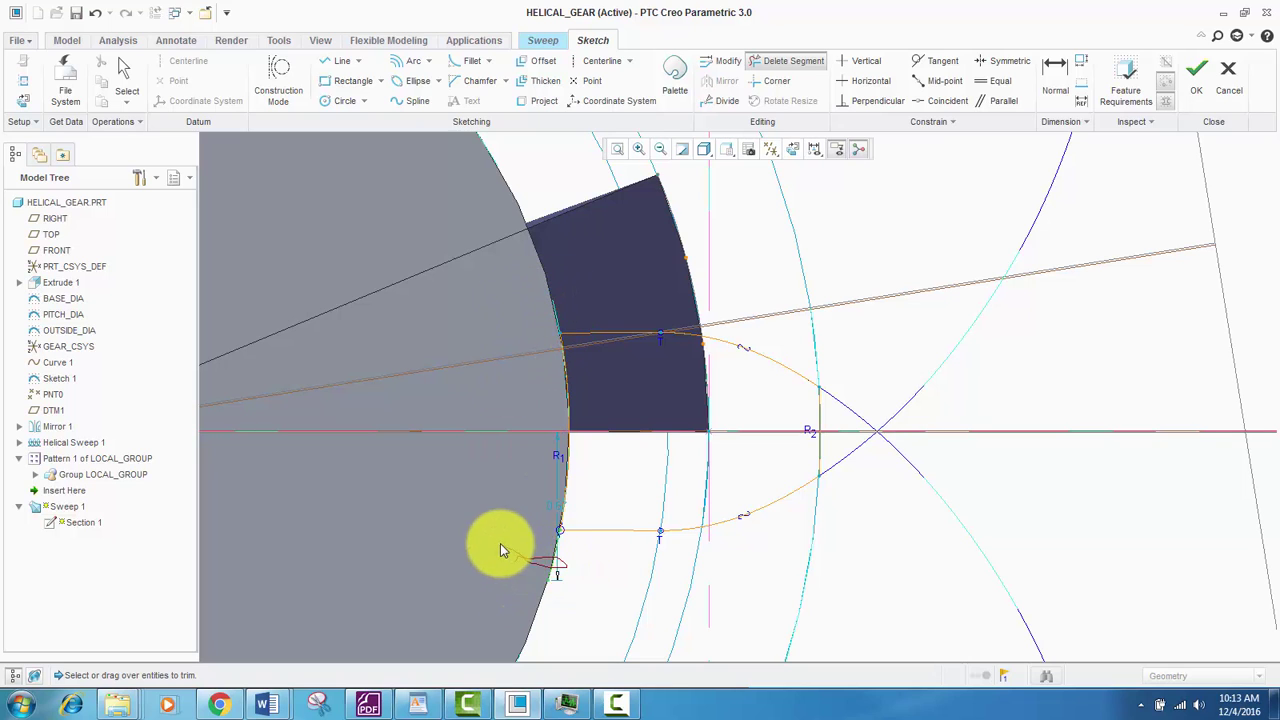
middle_click(881, 231)
scroll(769, 342, up, 2)
scroll(751, 372, down, 2)
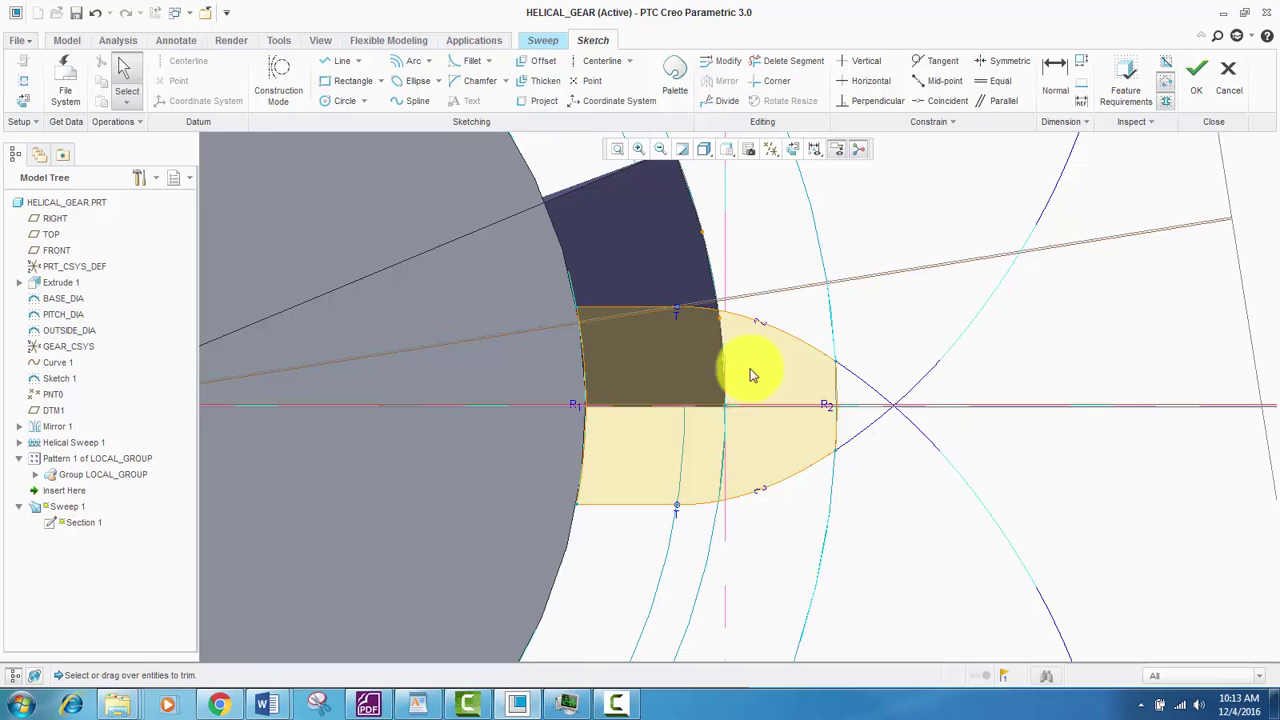
scroll(740, 405, up, 2)
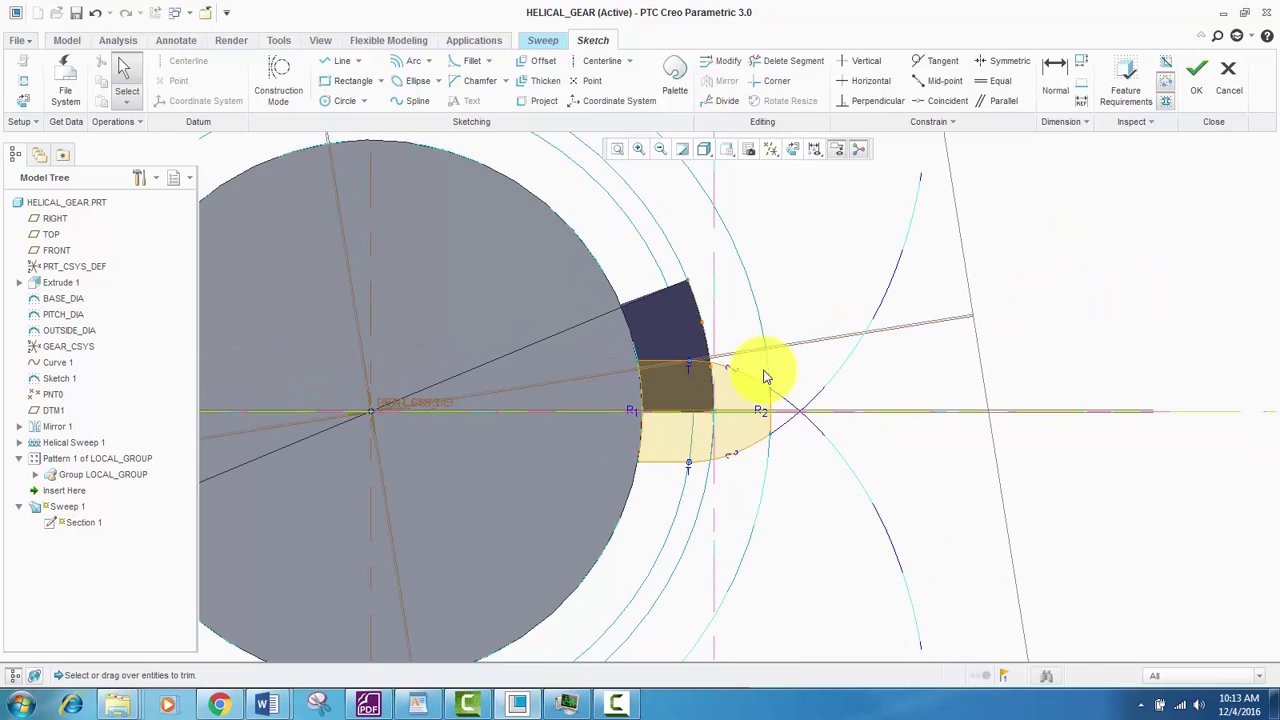
Step: Accept the section sketch, check the tooth preview on the gear blank, and complete the redefined sweep
click(1196, 88)
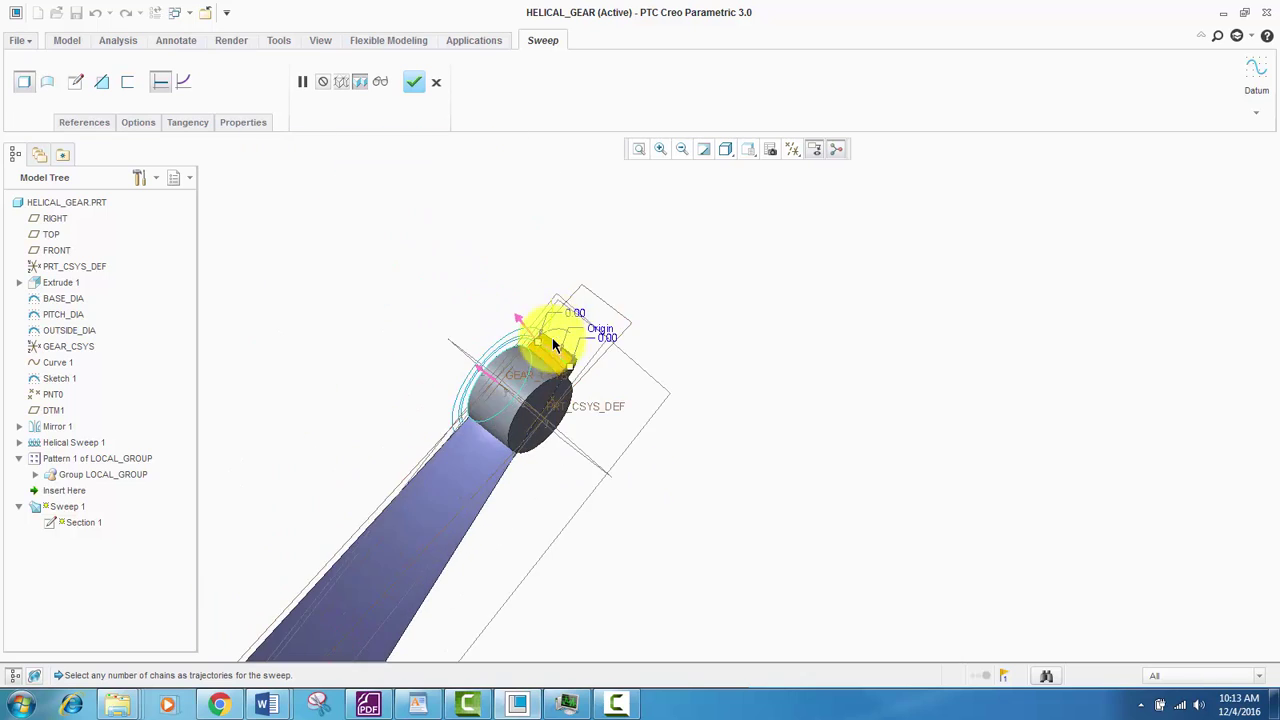
middle_drag(505, 437, 560, 400)
scroll(621, 467, up, 3)
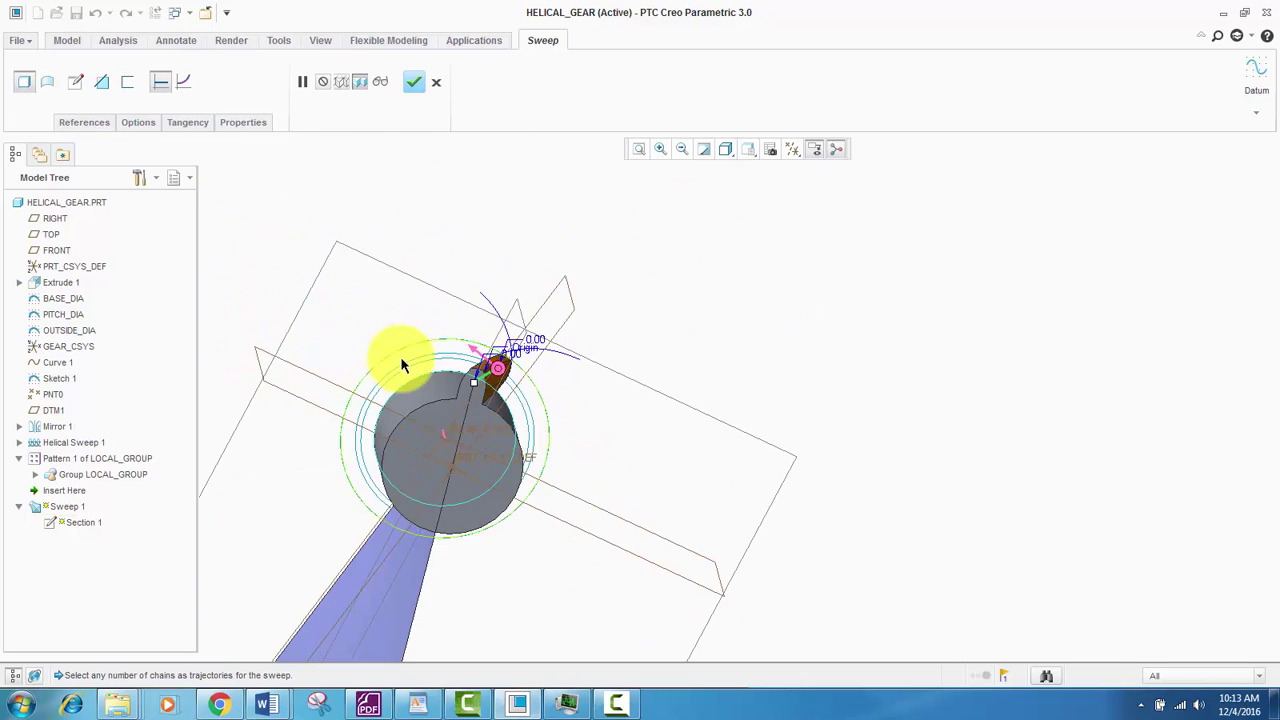
scroll(406, 366, down, 5)
scroll(511, 356, up, 2)
scroll(543, 372, down, 2)
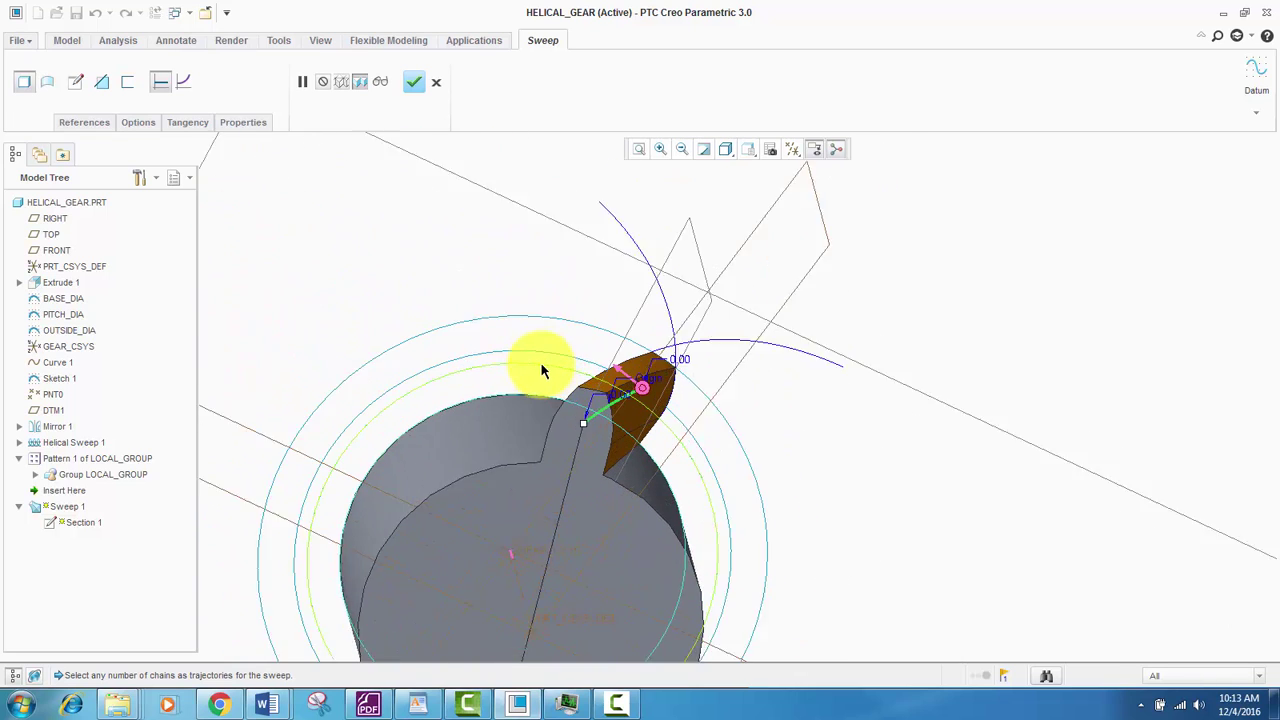
click(417, 88)
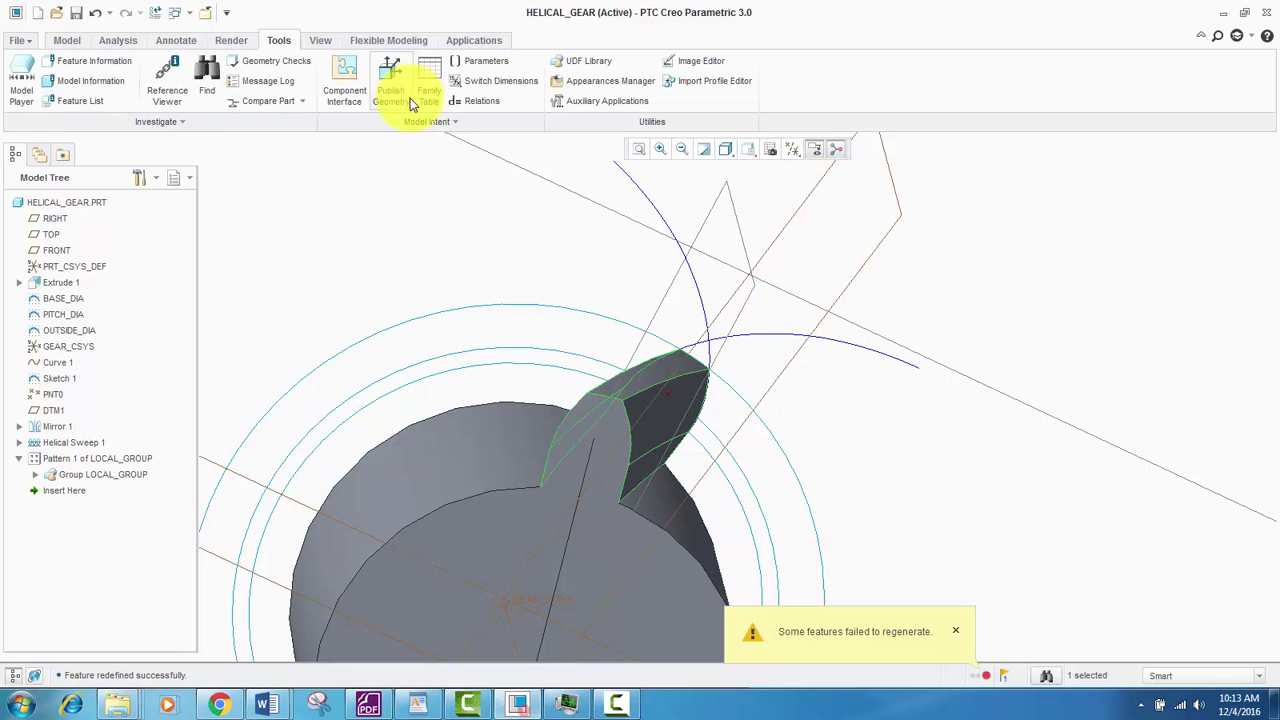
Step: Redefine the failed Chamfer 1 and pick one long edge of the tooth tip as its new reference
middle_drag(567, 380, 540, 385)
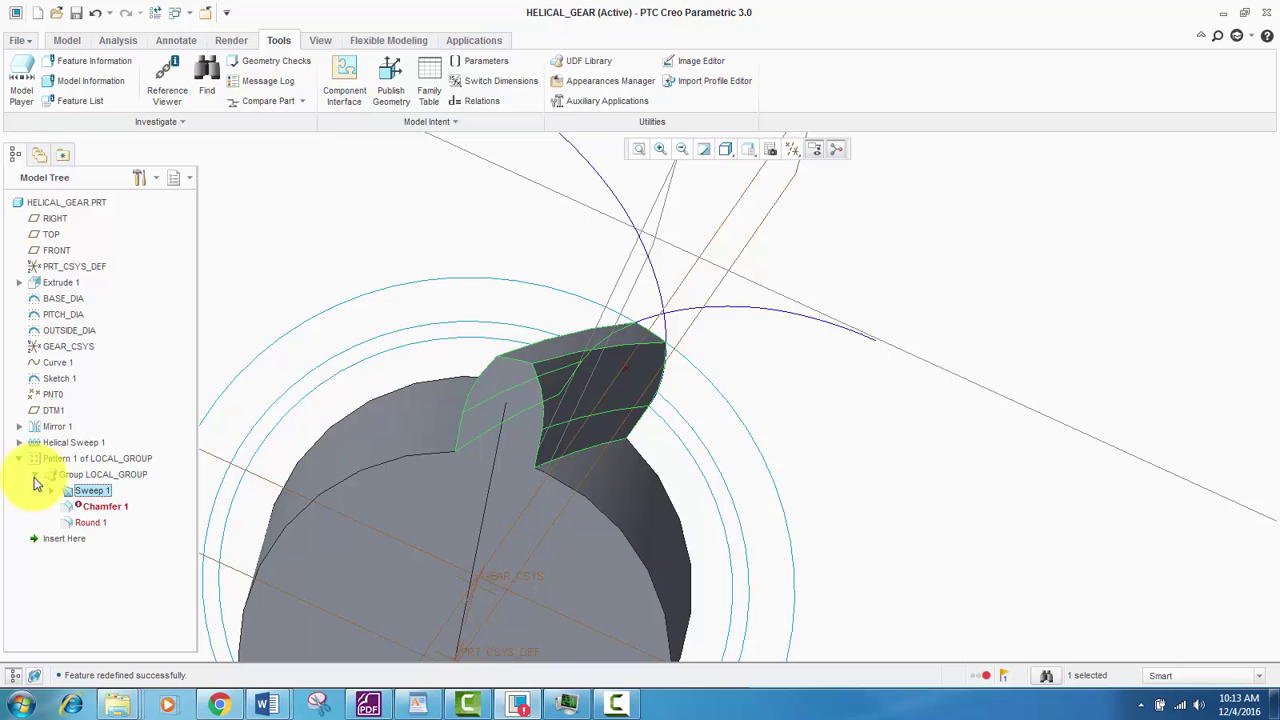
right_click(101, 507)
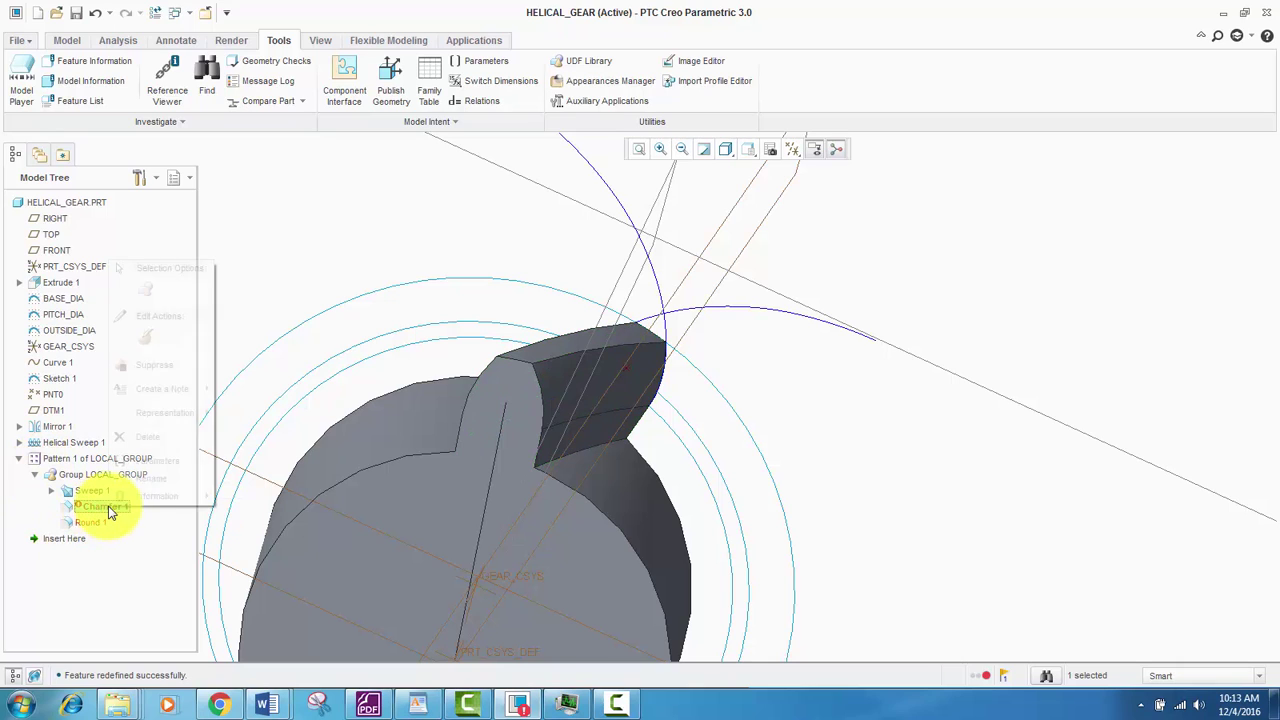
click(145, 345)
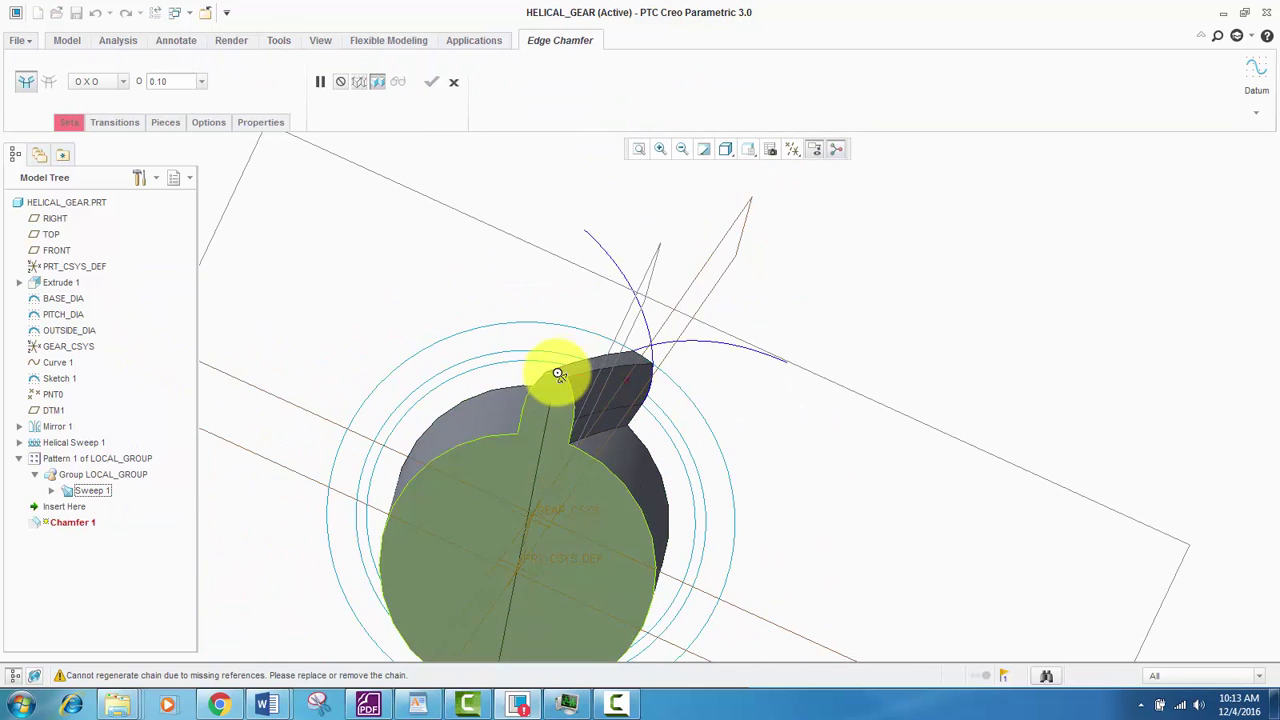
middle_drag(557, 373, 597, 406)
scroll(529, 389, up, 4)
scroll(623, 466, up, 5)
scroll(597, 404, up, 3)
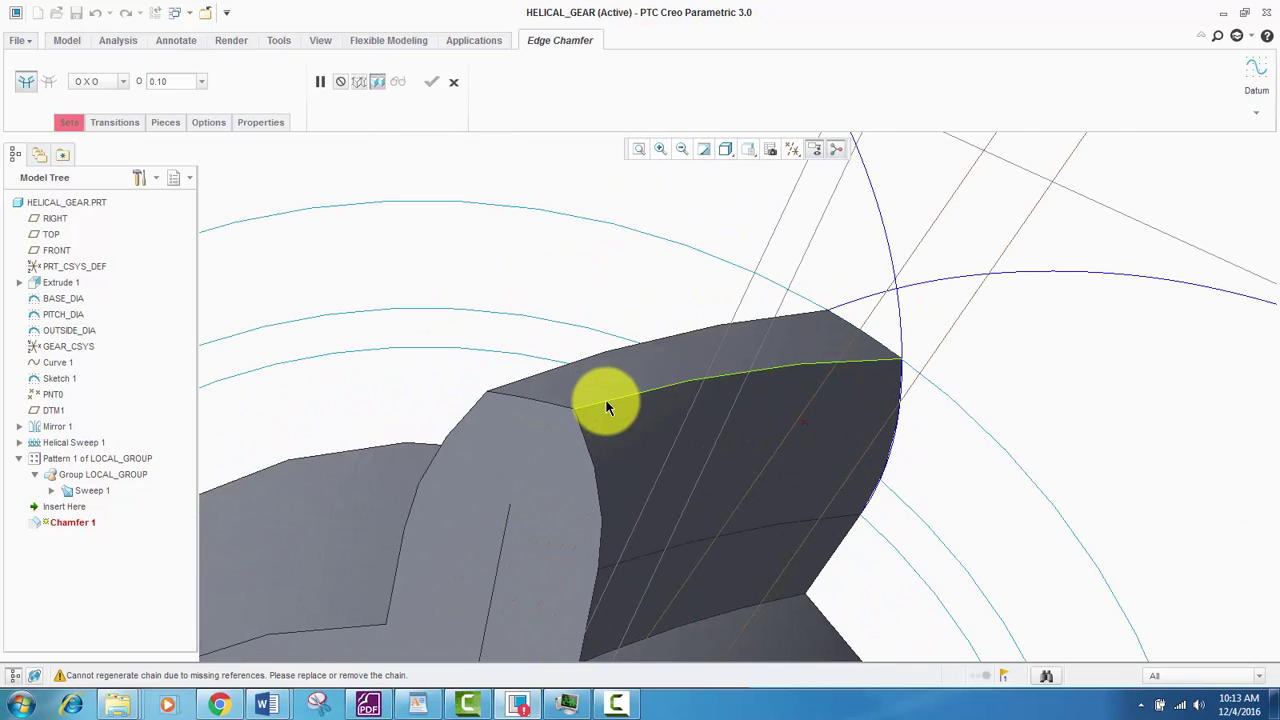
click(607, 405)
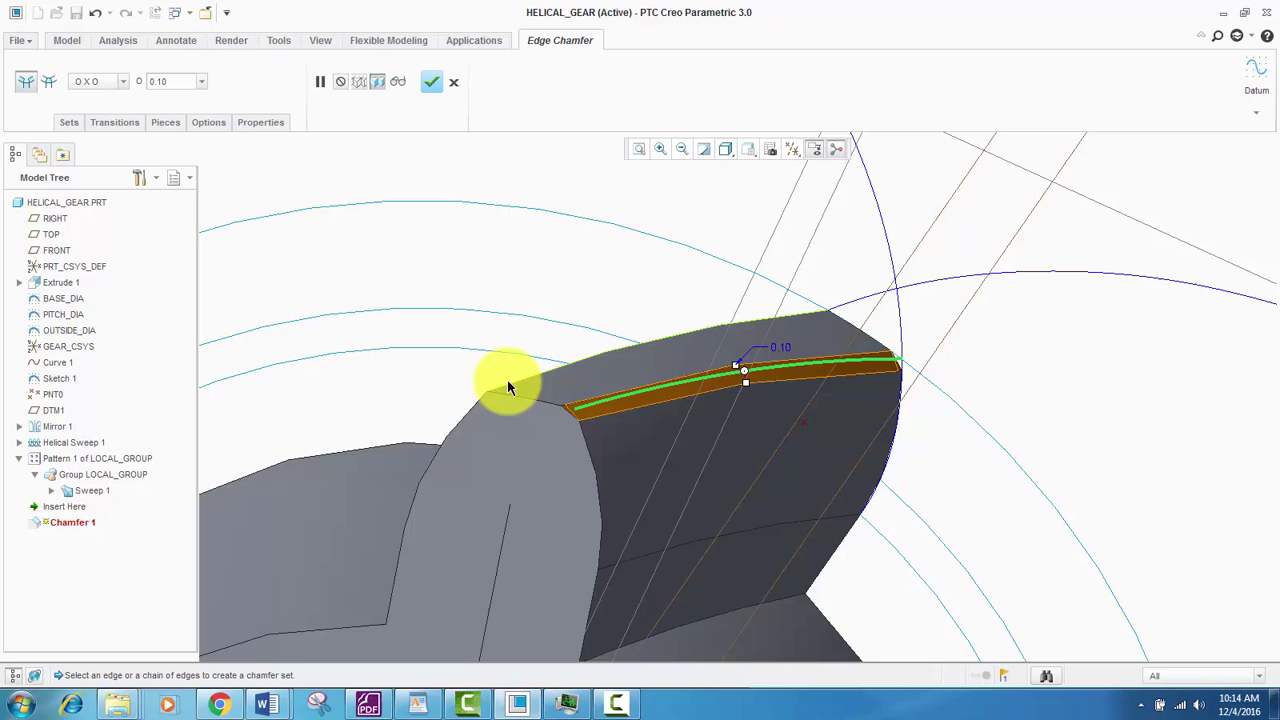
Step: Add the opposite long edge of the tooth tip to the same chamfer set
middle_drag(551, 414, 528, 394)
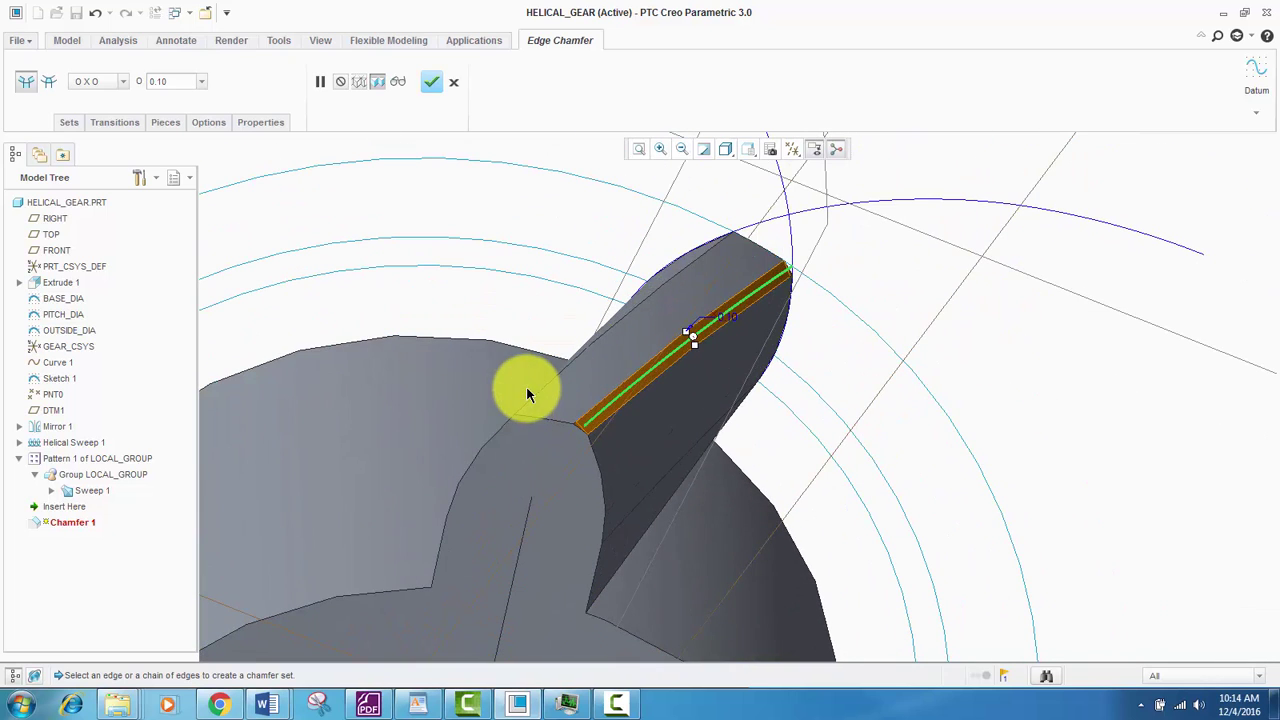
click(68, 122)
middle_drag(509, 349, 851, 394)
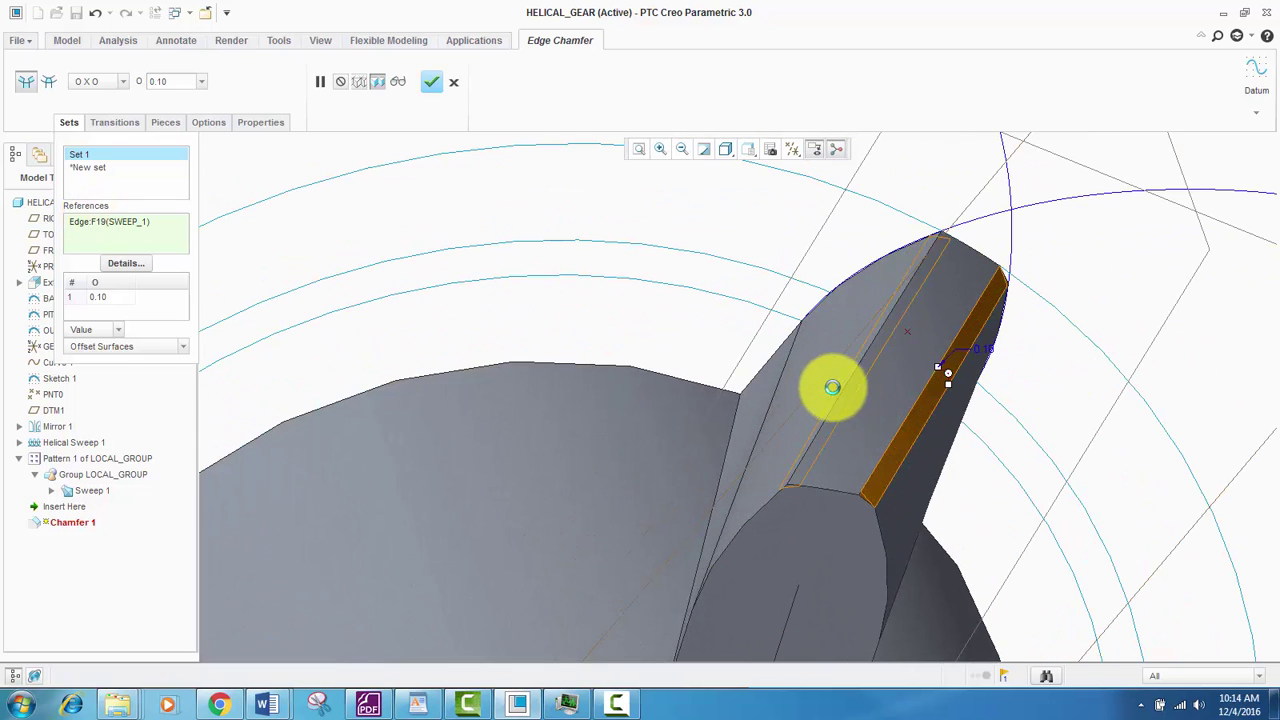
ctrl+click(832, 387)
scroll(786, 382, up, 3)
Step: Set the tooth tip chamfer to 0.05 and complete the feature
drag(169, 81, 123, 83)
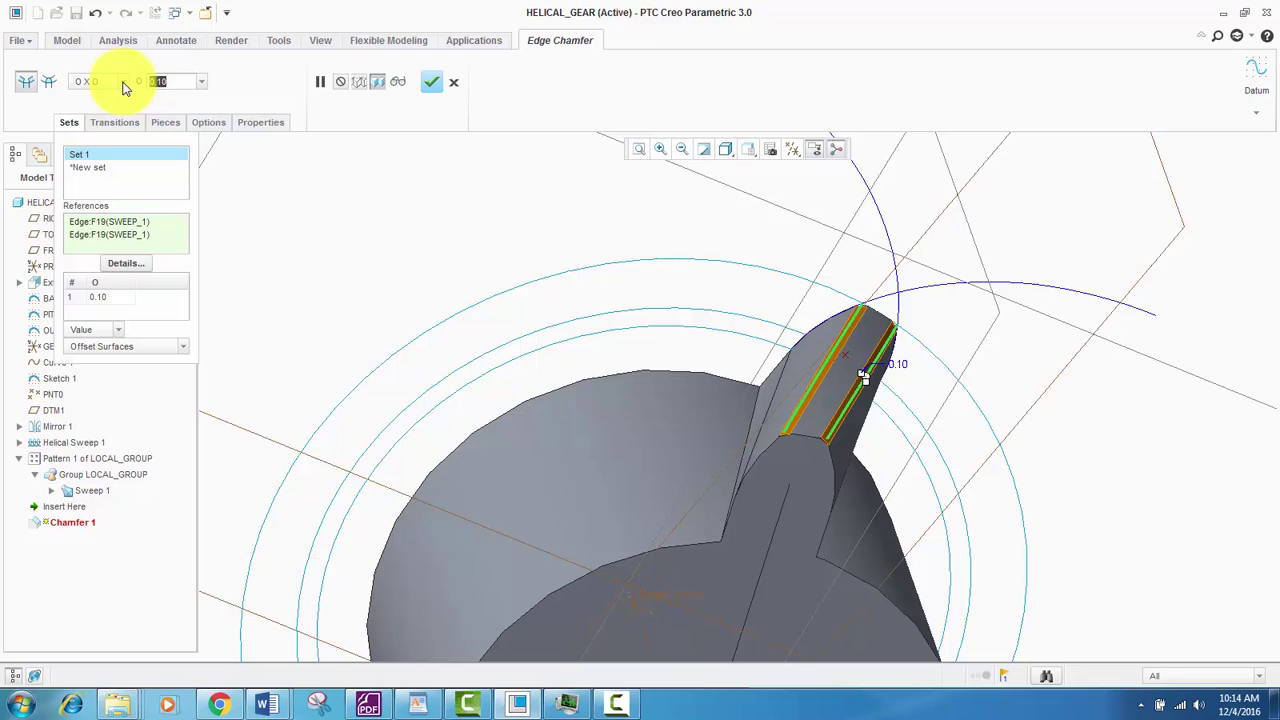
key(Return)
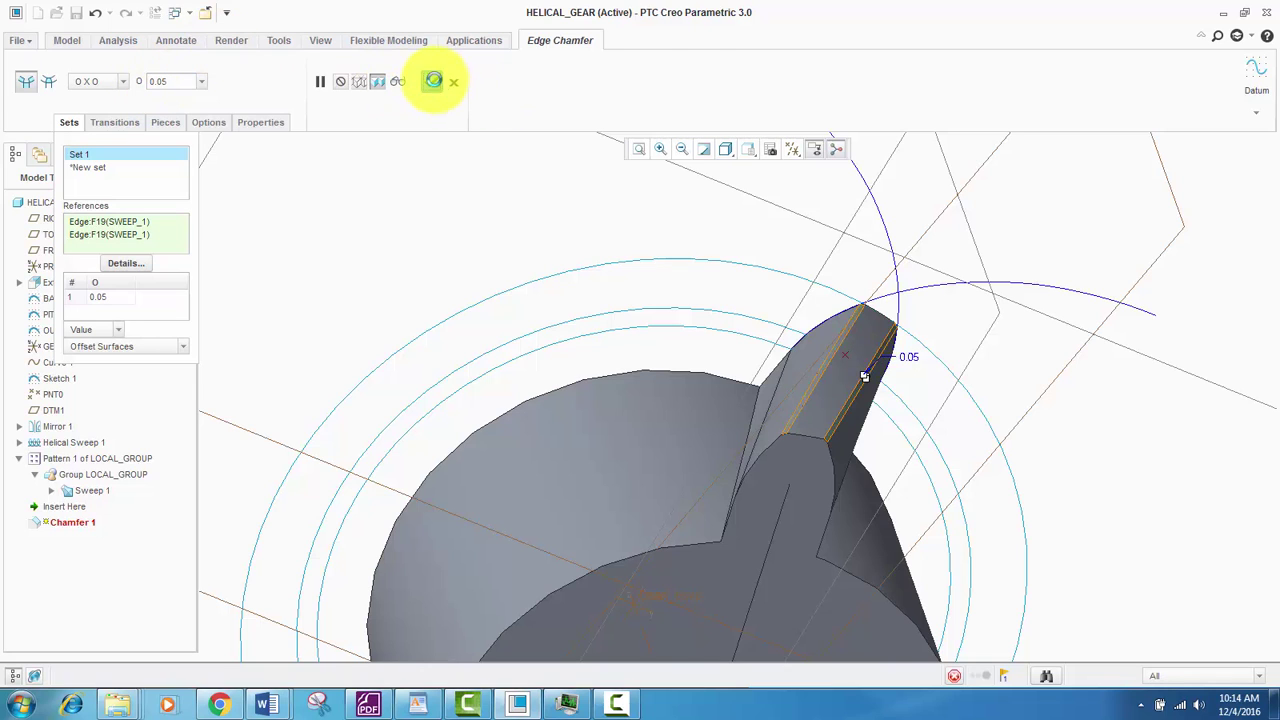
click(433, 80)
Step: Redefine the failed Round 1 and add the two edges where the tooth meets the gear body to its set
right_click(113, 525)
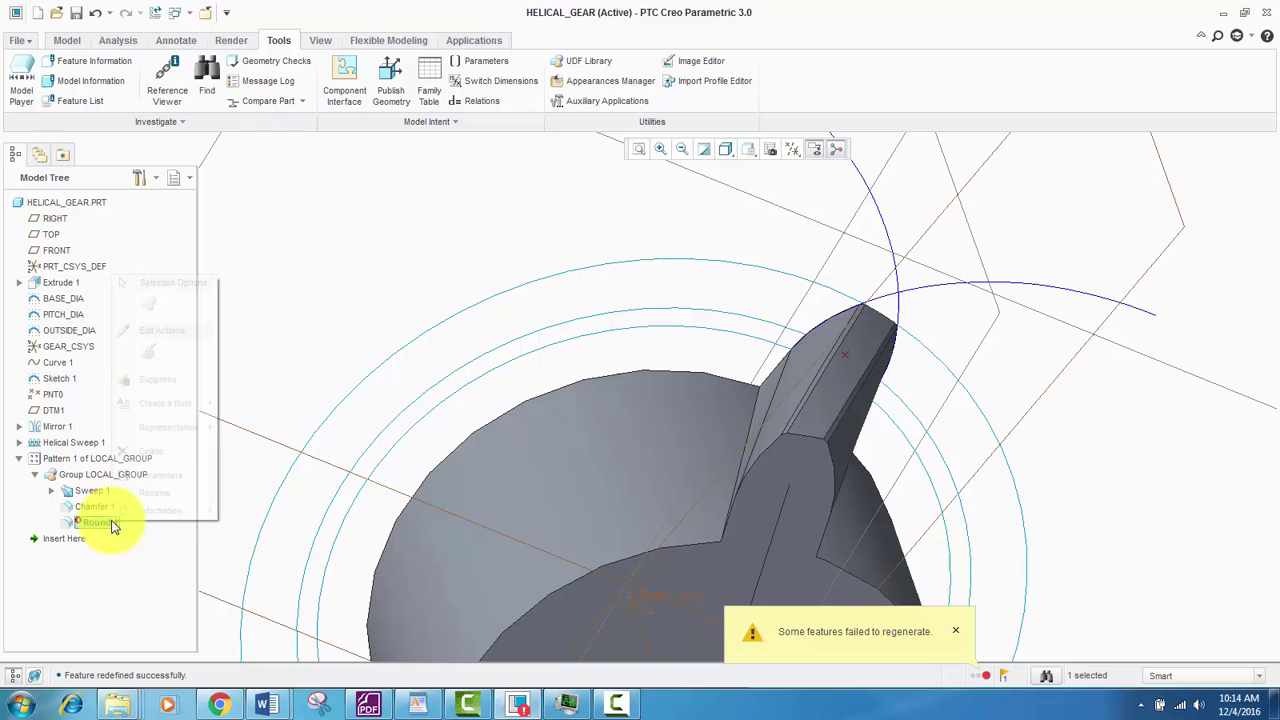
click(150, 354)
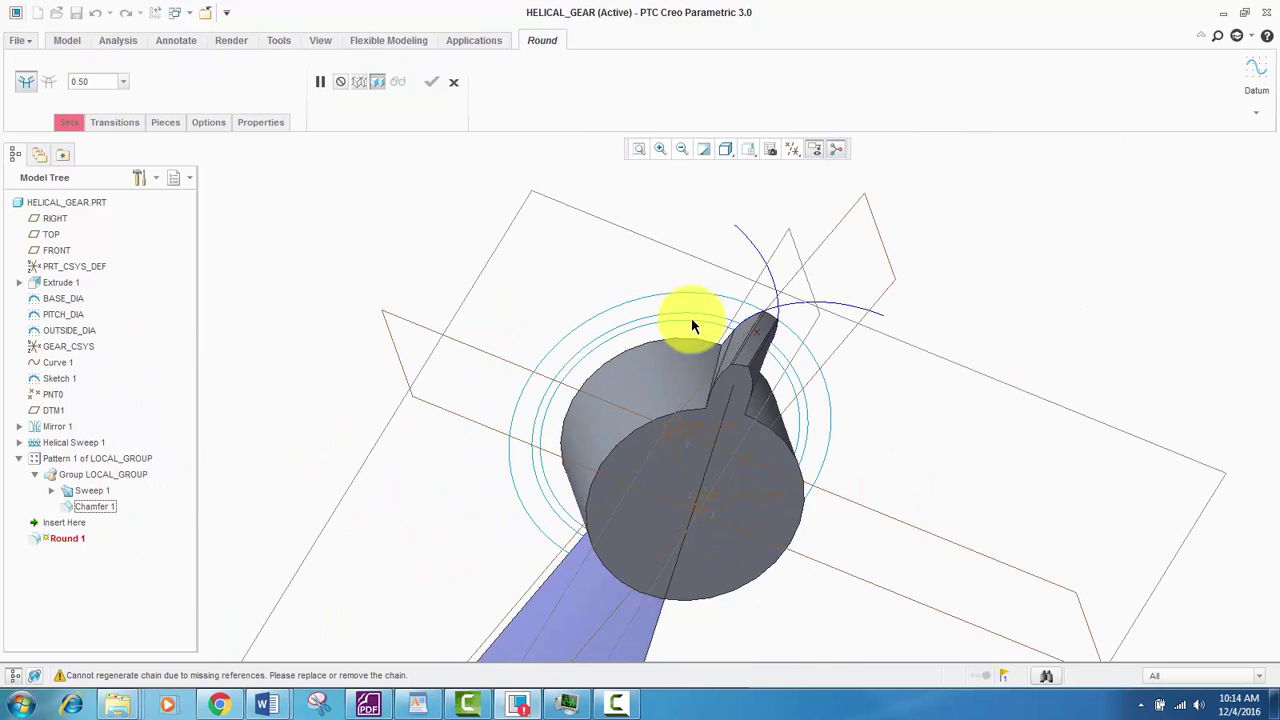
scroll(720, 370, down, 5)
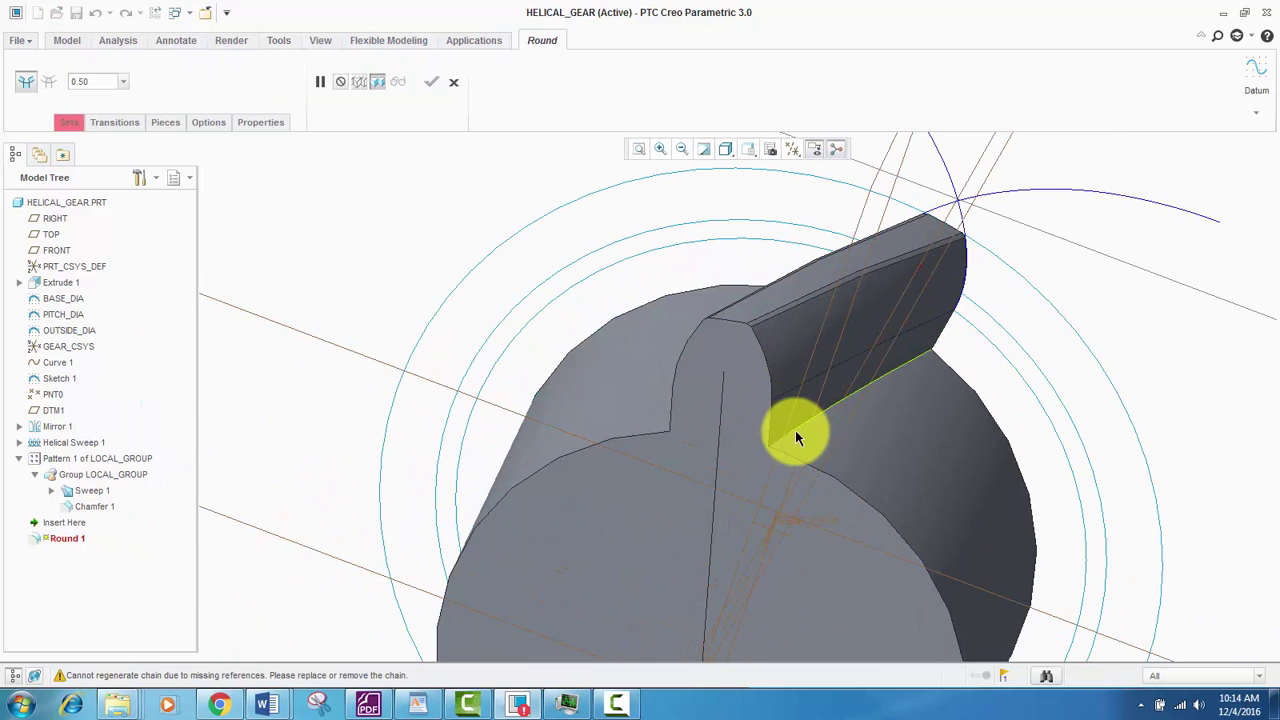
click(797, 432)
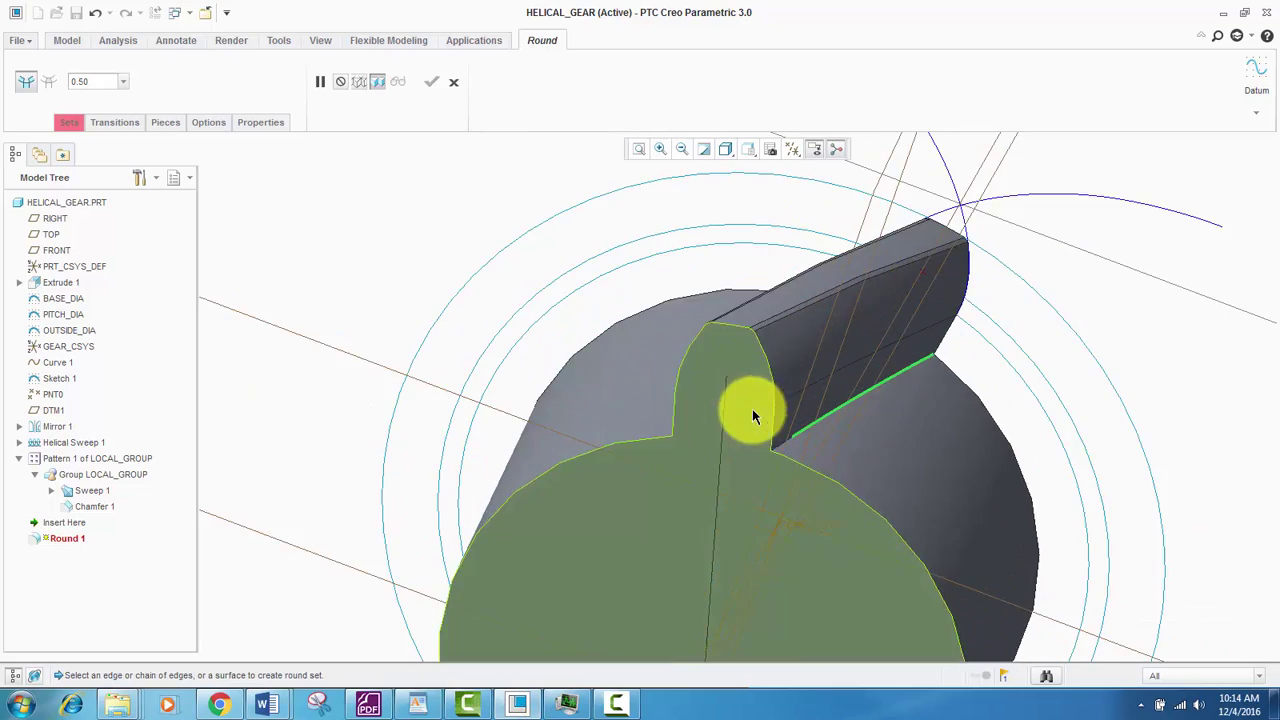
middle_drag(754, 417, 607, 312)
ctrl+click(686, 350)
scroll(672, 383, up, 3)
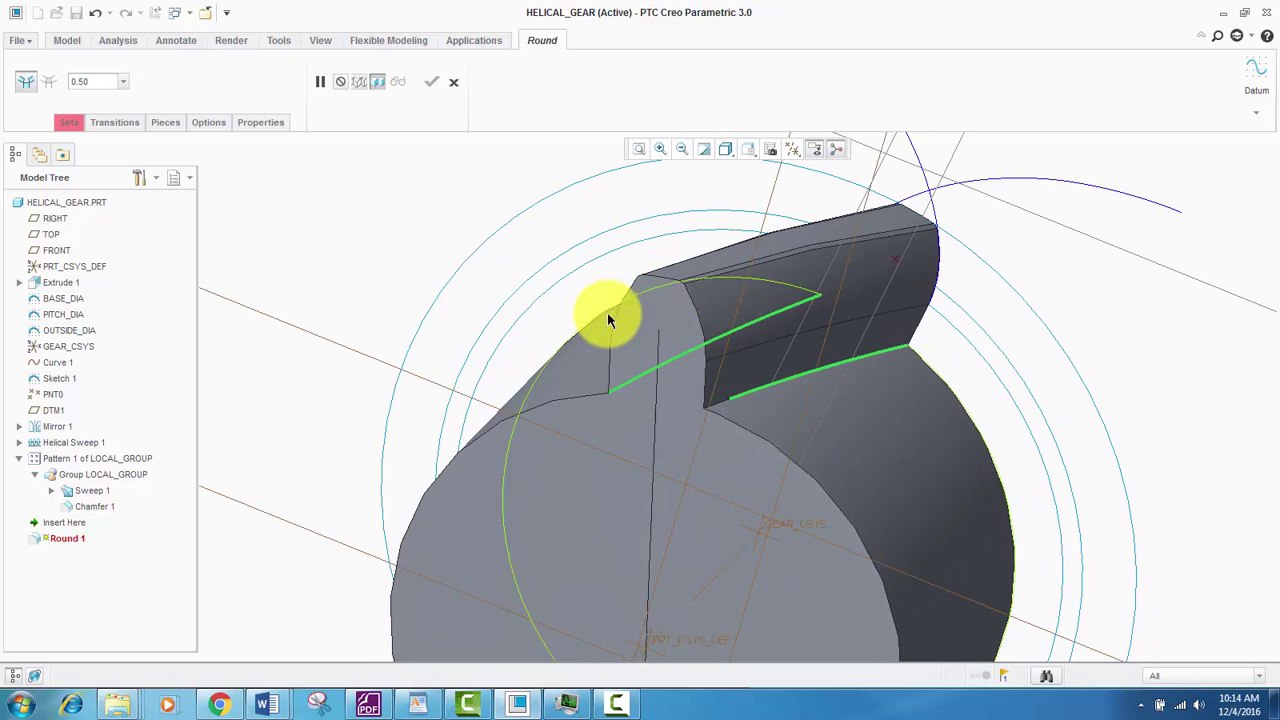
Step: Remove all references from the round set, including the missing sweep edges
click(68, 122)
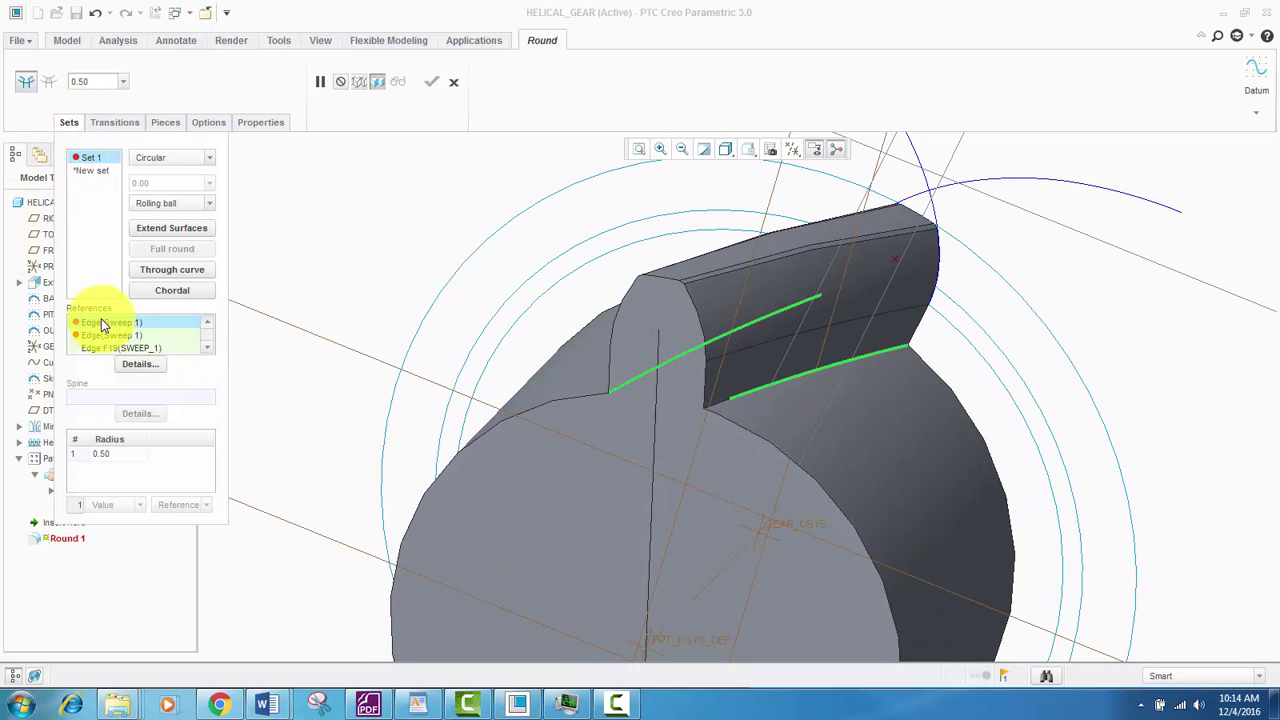
right_click(143, 335)
click(205, 352)
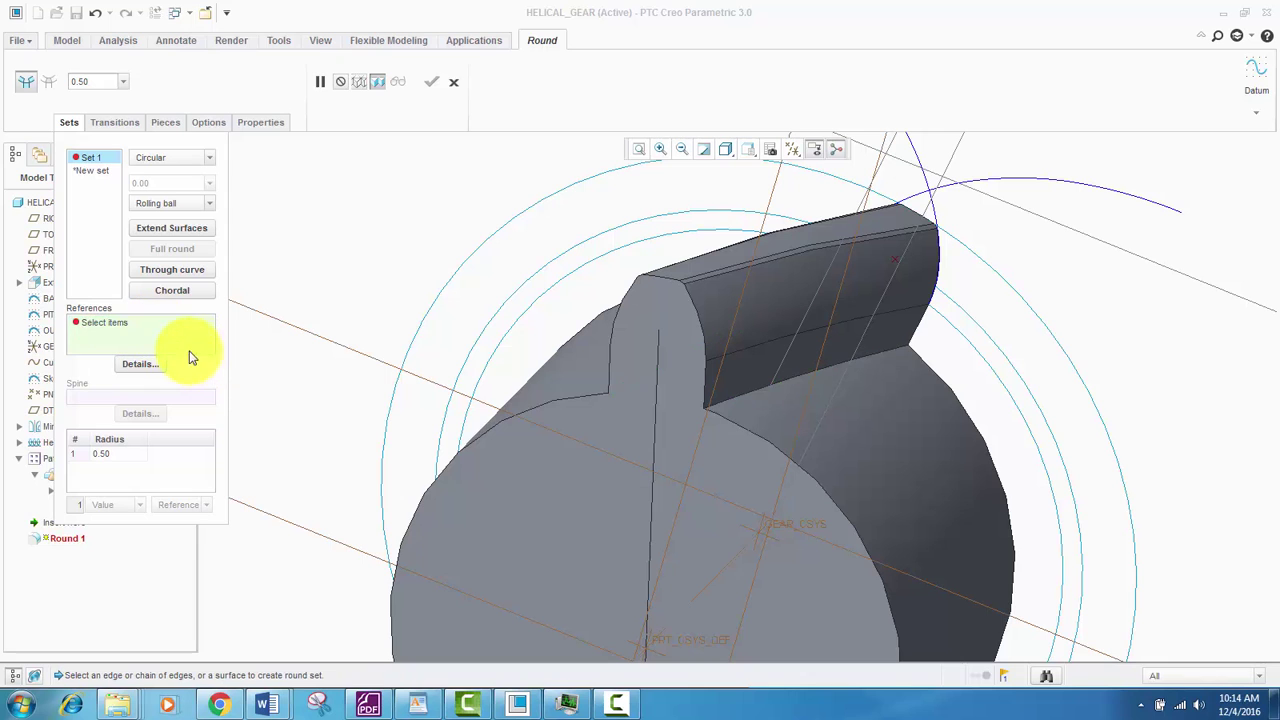
Step: Pick the root edges on both sides of the tooth as references of the cleared round set
click(738, 392)
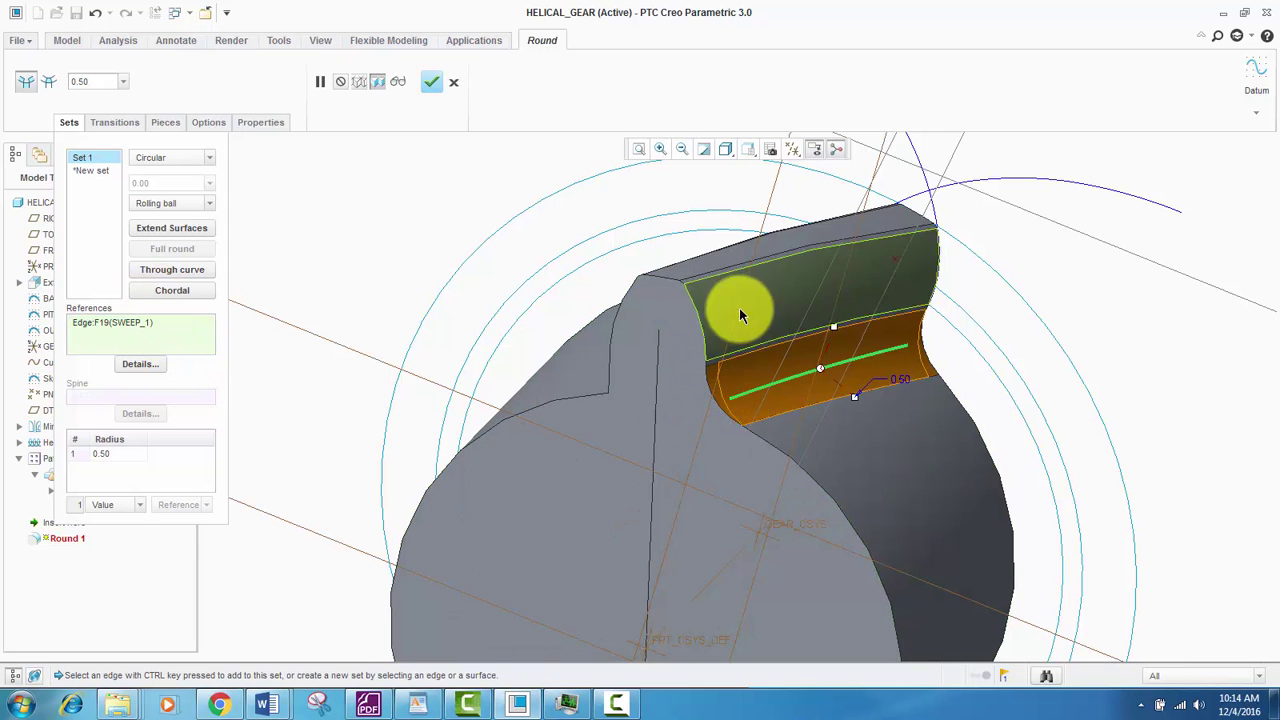
scroll(782, 338, down, 3)
middle_drag(784, 346, 373, 313)
ctrl+click(856, 462)
Step: Set the root round radius to 0.25 and complete the feature so the tooth pattern regenerates
double_click(72, 84)
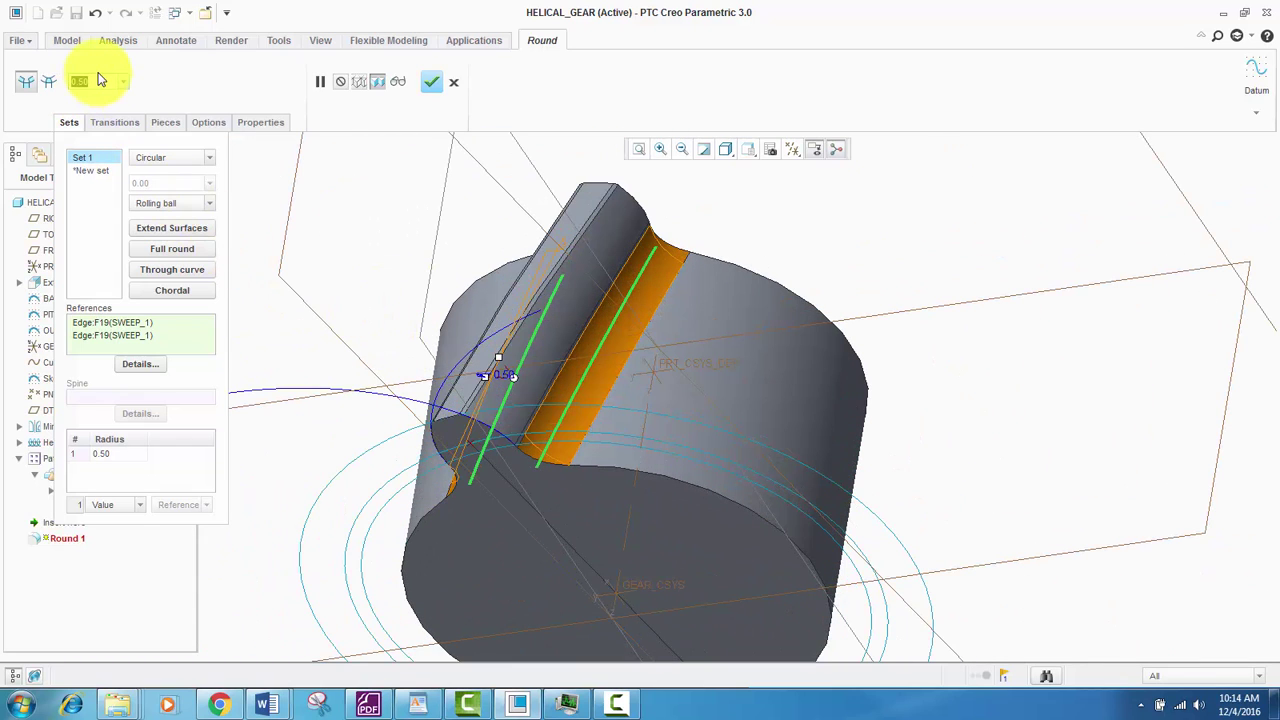
text(0.25)
key(Return)
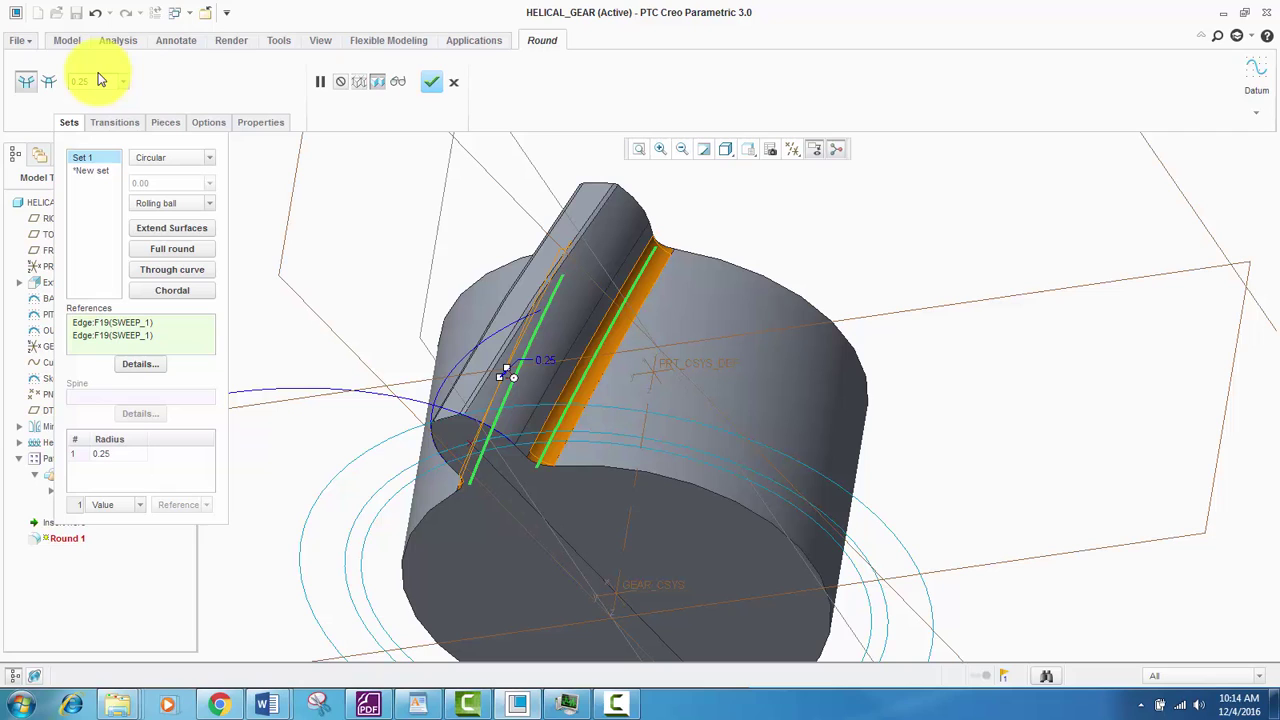
click(431, 84)
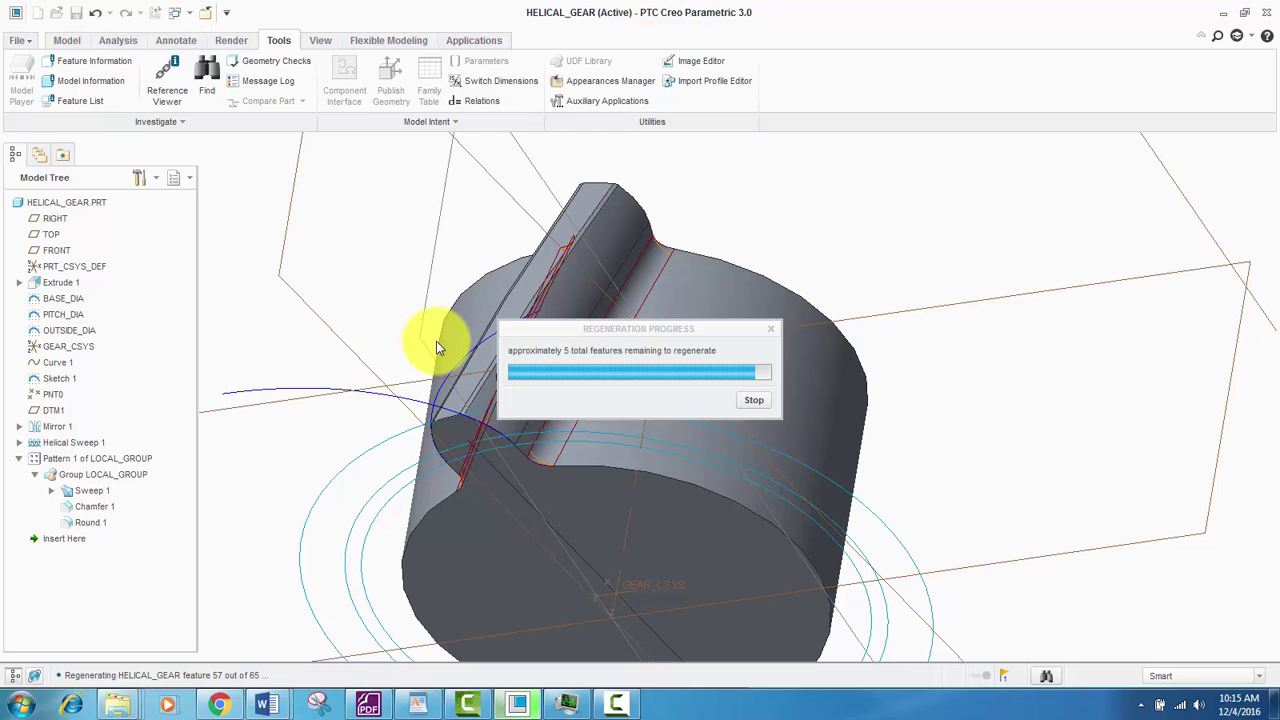
Step: Inspect the regenerated tooth pattern with its chamfers and root rounds around the gear
scroll(546, 403, up, 4)
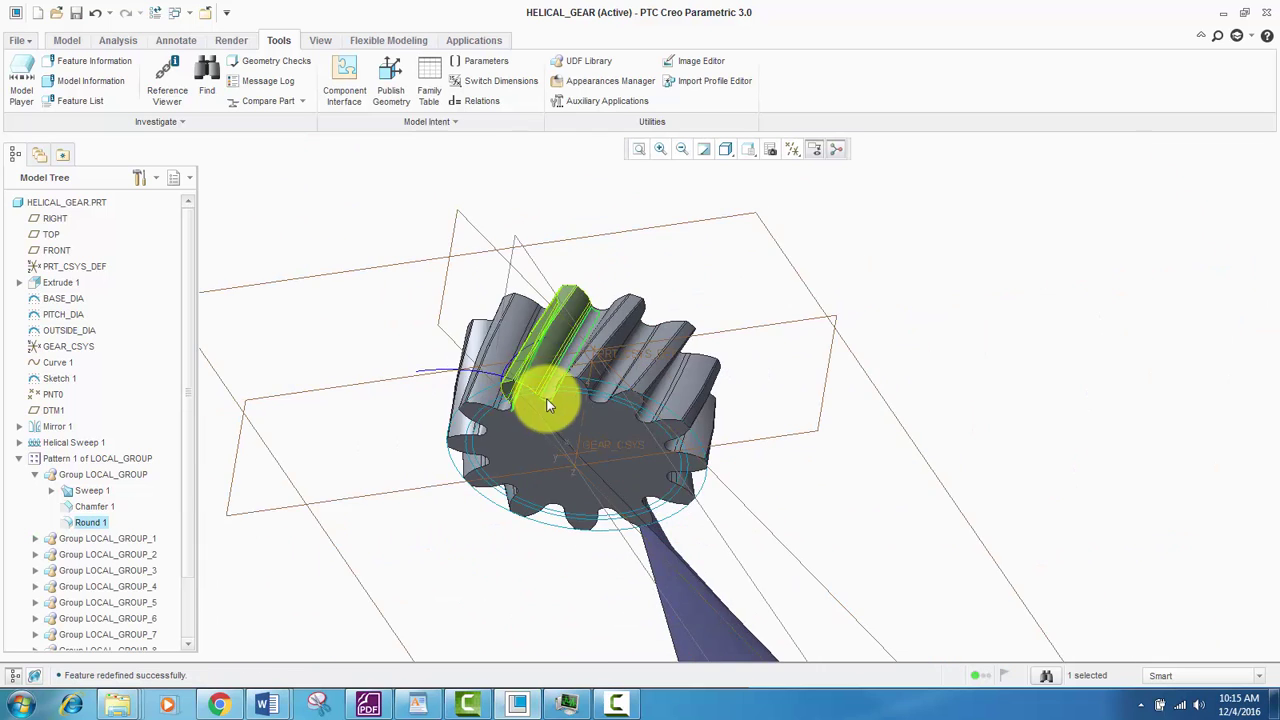
scroll(548, 403, down, 2)
middle_drag(582, 369, 858, 368)
scroll(524, 441, up, 5)
scroll(591, 373, down, 5)
click(793, 403)
scroll(545, 390, down, 2)
Step: Hide the Helical Sweep 1 surface extending from the gear
middle_drag(541, 379, 608, 434)
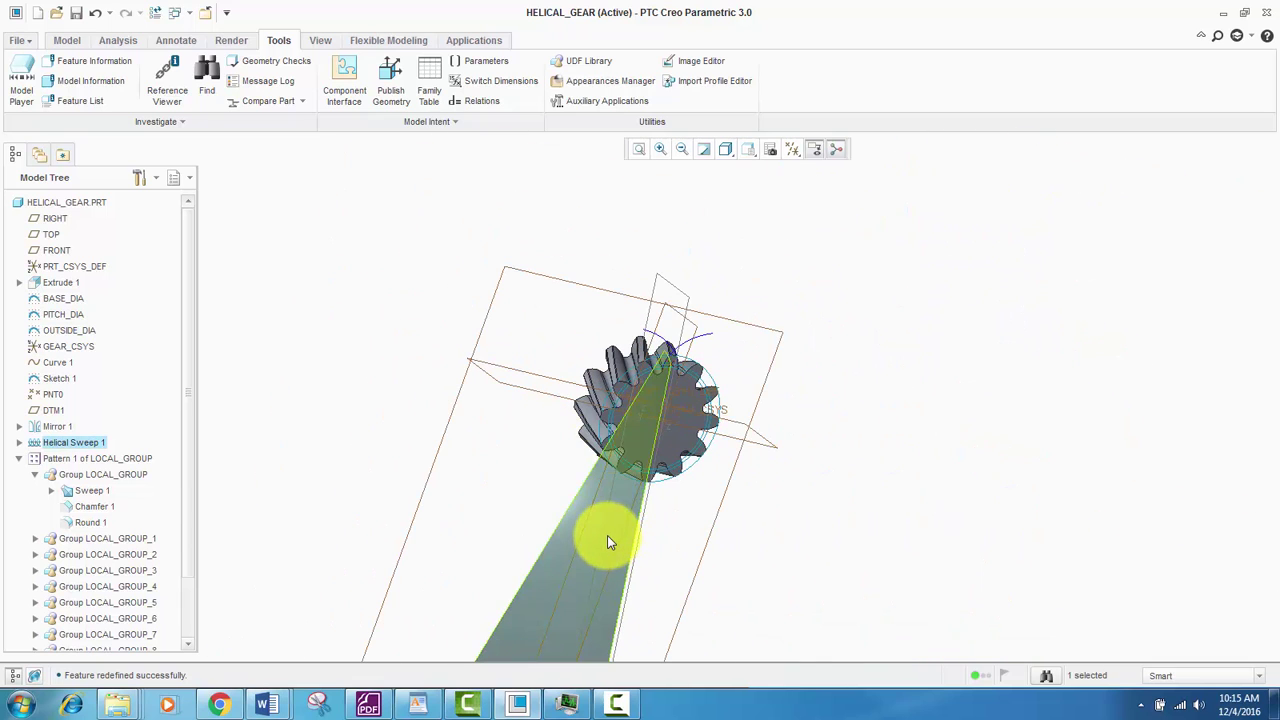
right_click(607, 542)
click(614, 442)
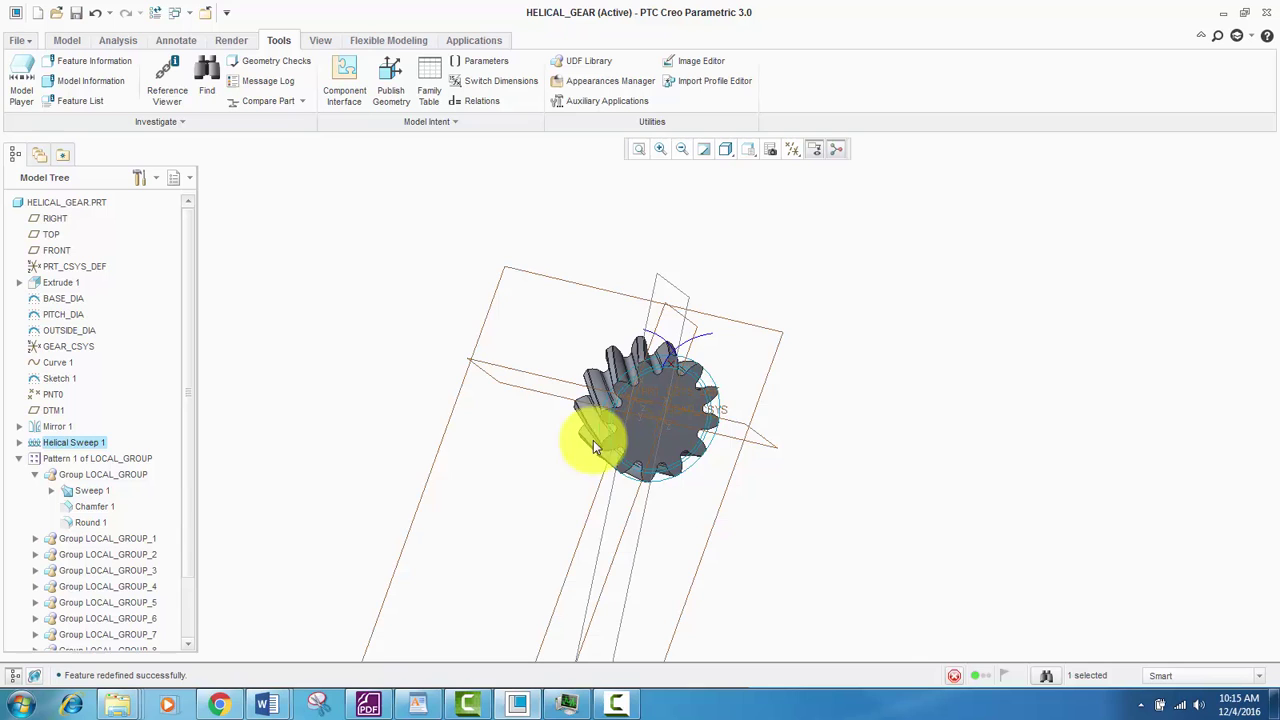
middle_drag(578, 456, 615, 435)
scroll(644, 418, up, 3)
scroll(643, 414, down, 4)
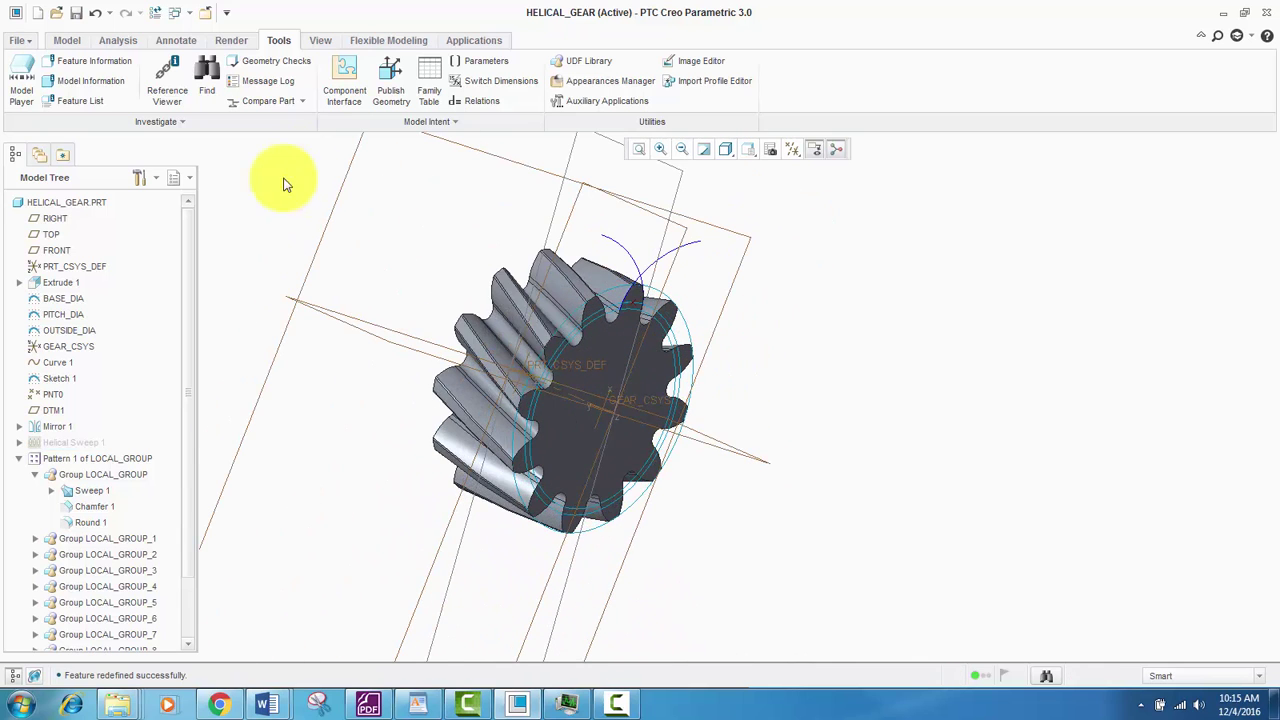
Step: Start a new sketch on the gear's flat end face, oriented by the RIGHT datum plane facing Top
click(66, 40)
click(376, 88)
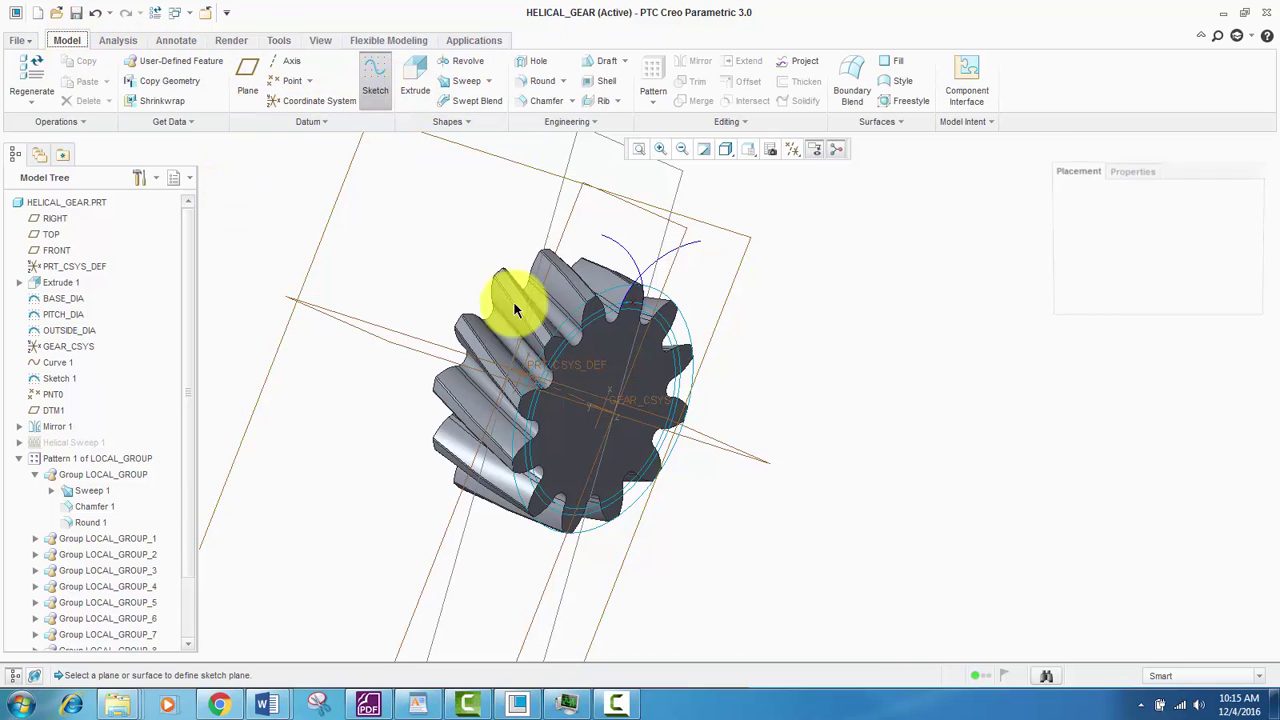
click(587, 440)
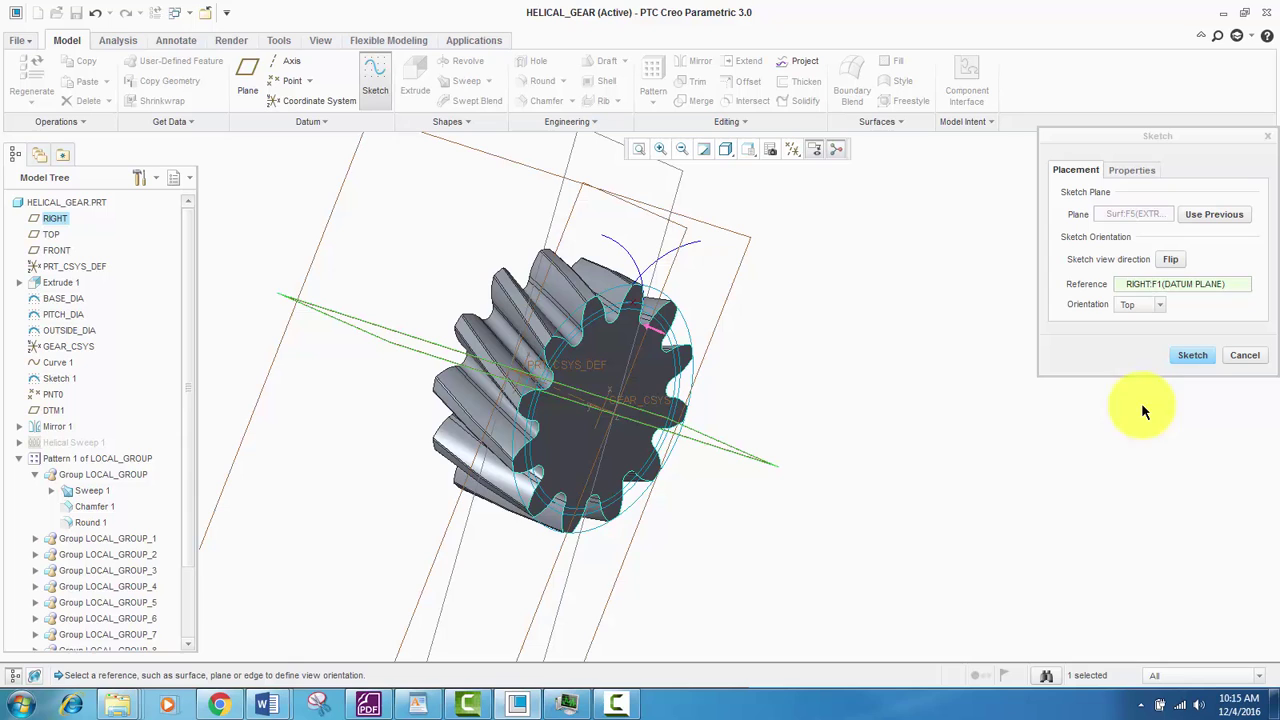
click(1195, 355)
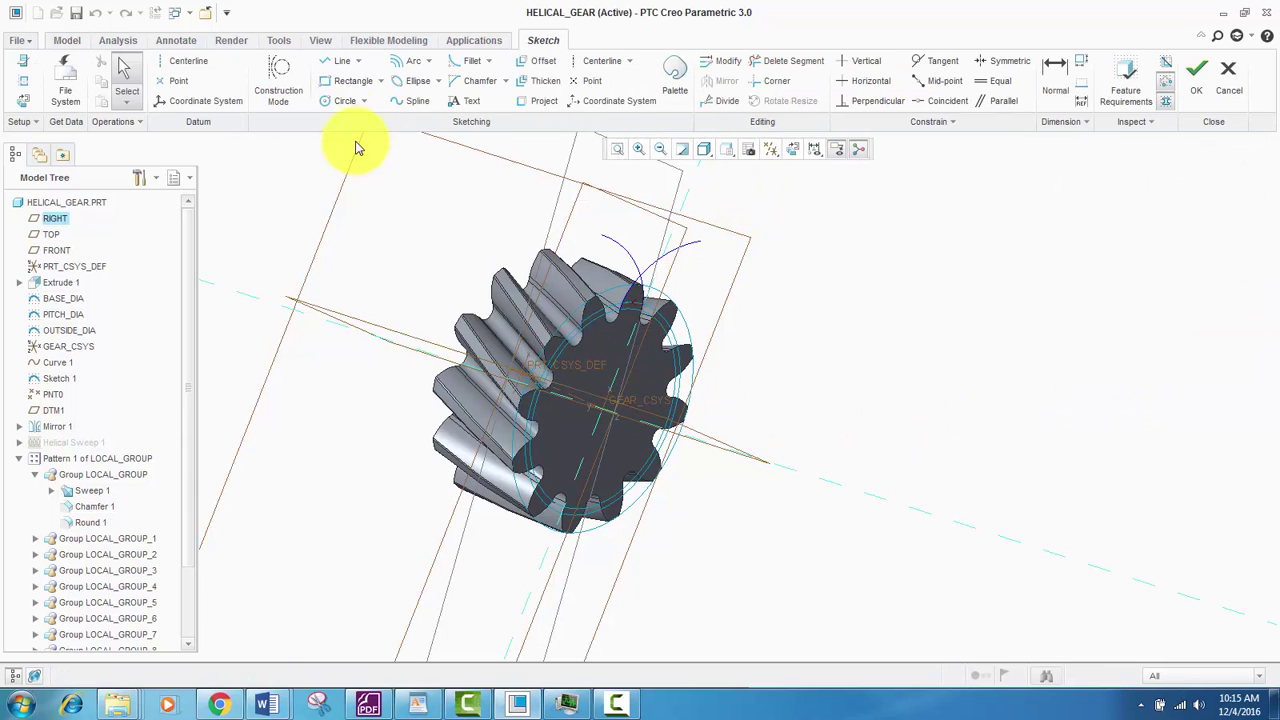
Step: Sketch a bore circle centred on the gear axis and set its diameter to 2.00
click(338, 101)
scroll(620, 408, down, 5)
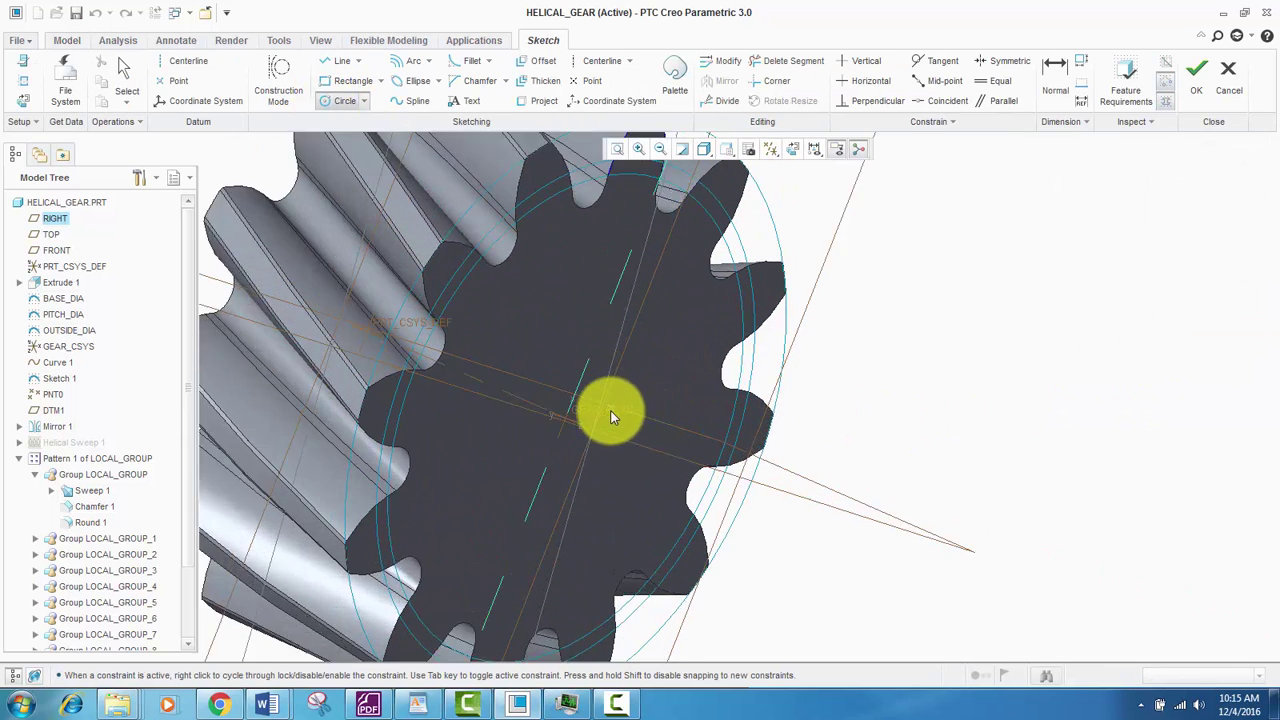
click(551, 422)
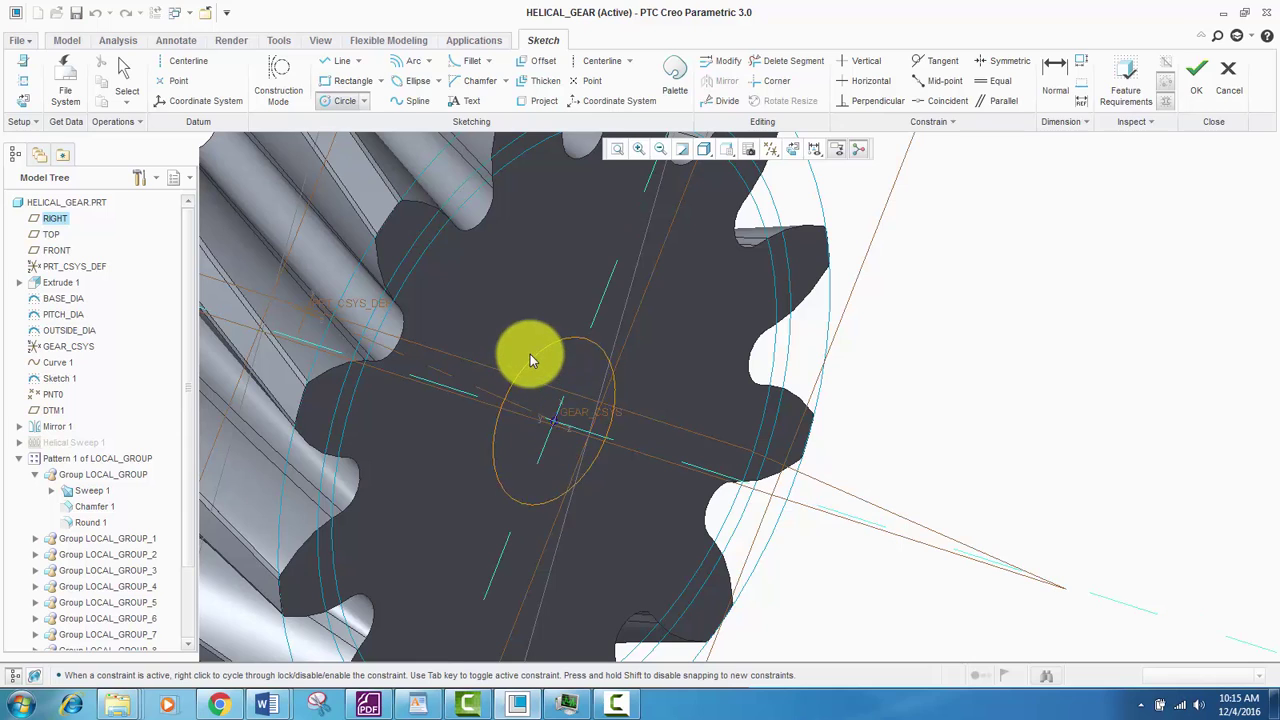
click(530, 341)
middle_click(559, 372)
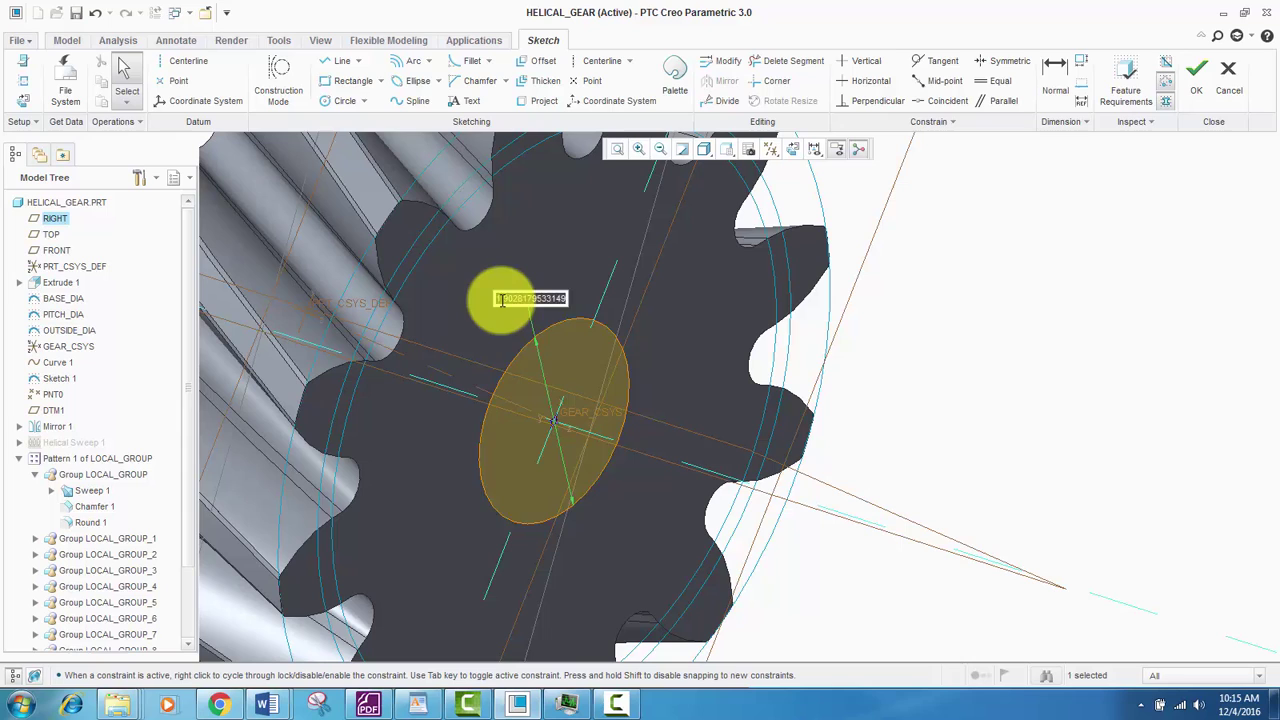
double_click(502, 301)
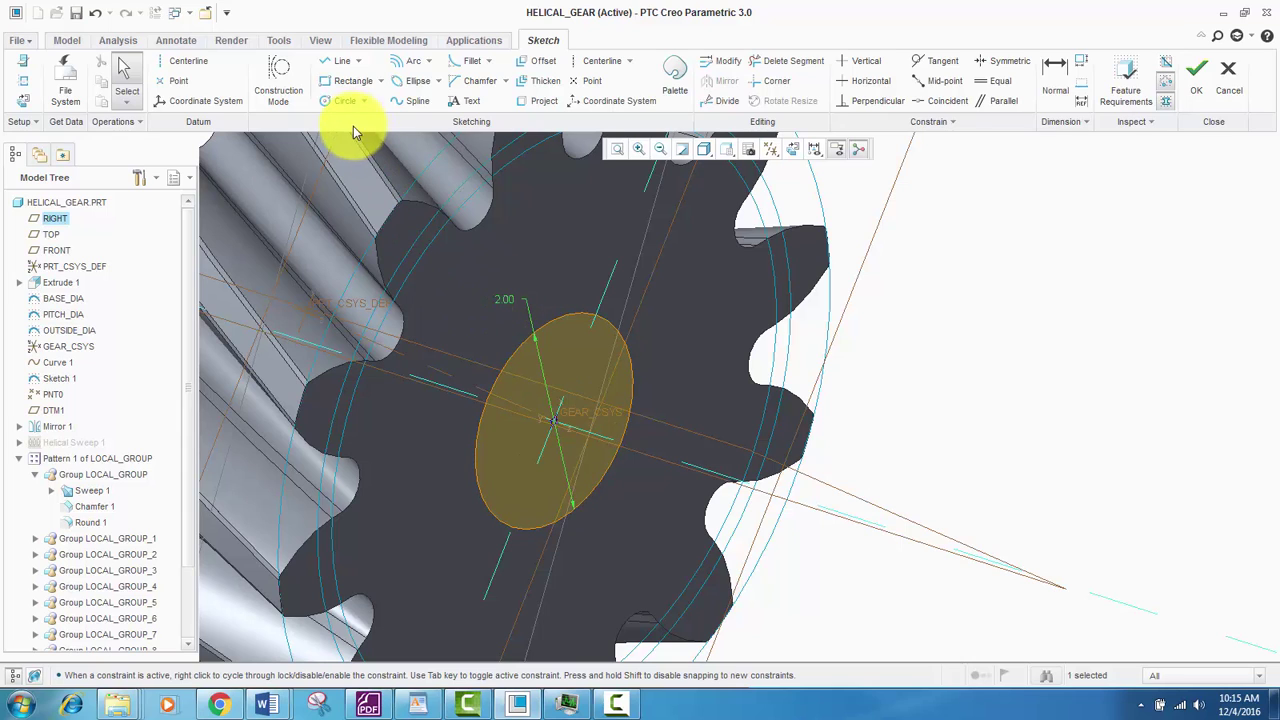
Step: Sketch a centre rectangle about 0.36 wide, centred where the vertical reference crosses the top of the bore circle
click(381, 82)
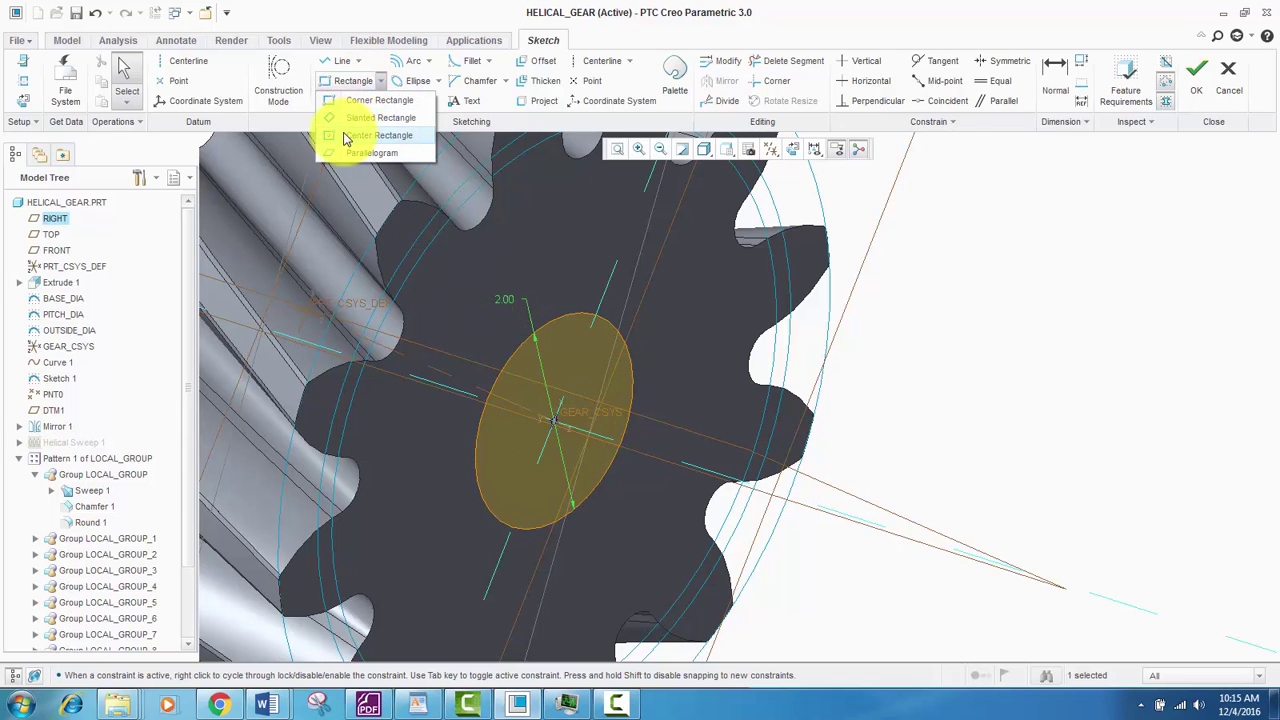
click(378, 135)
scroll(606, 316, up, 5)
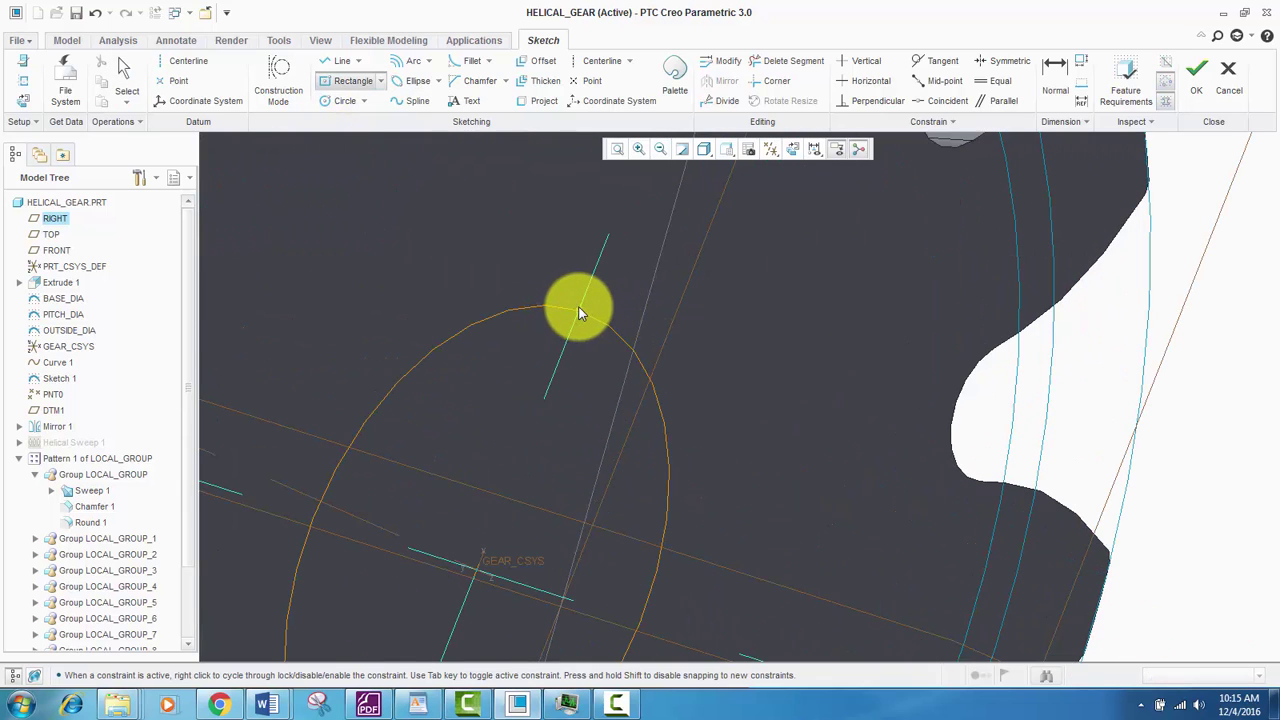
click(792, 148)
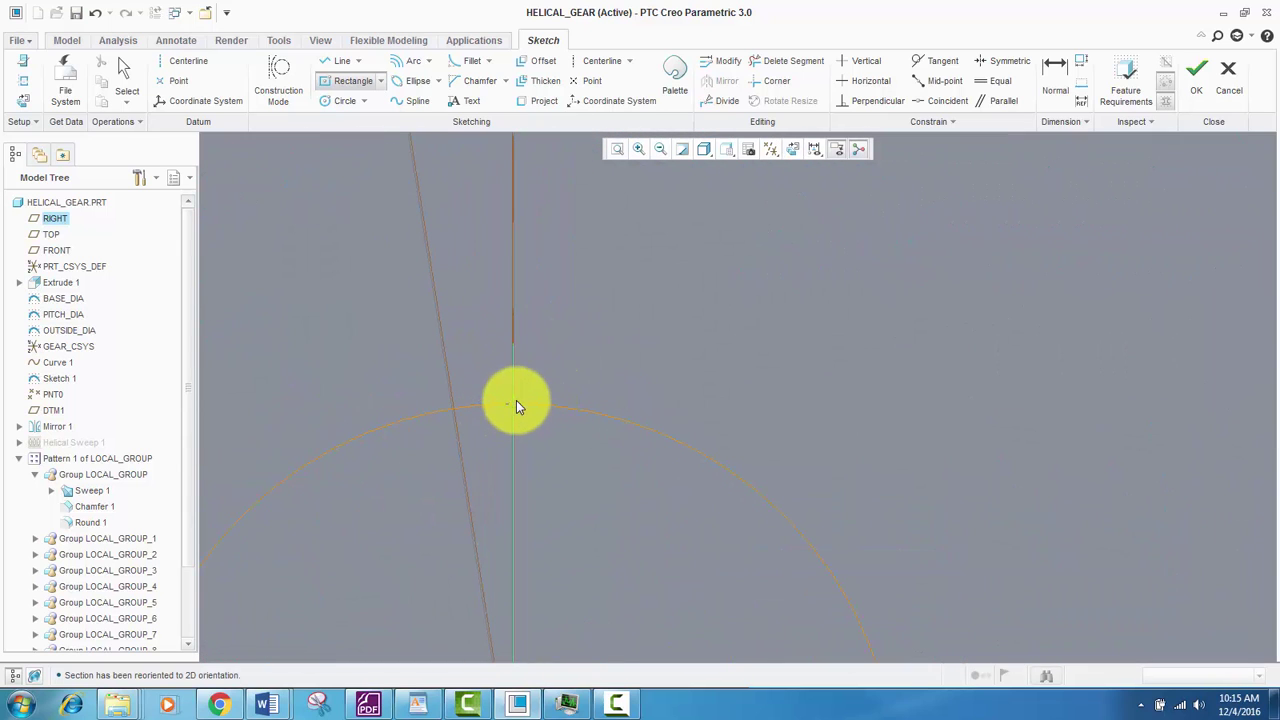
click(515, 403)
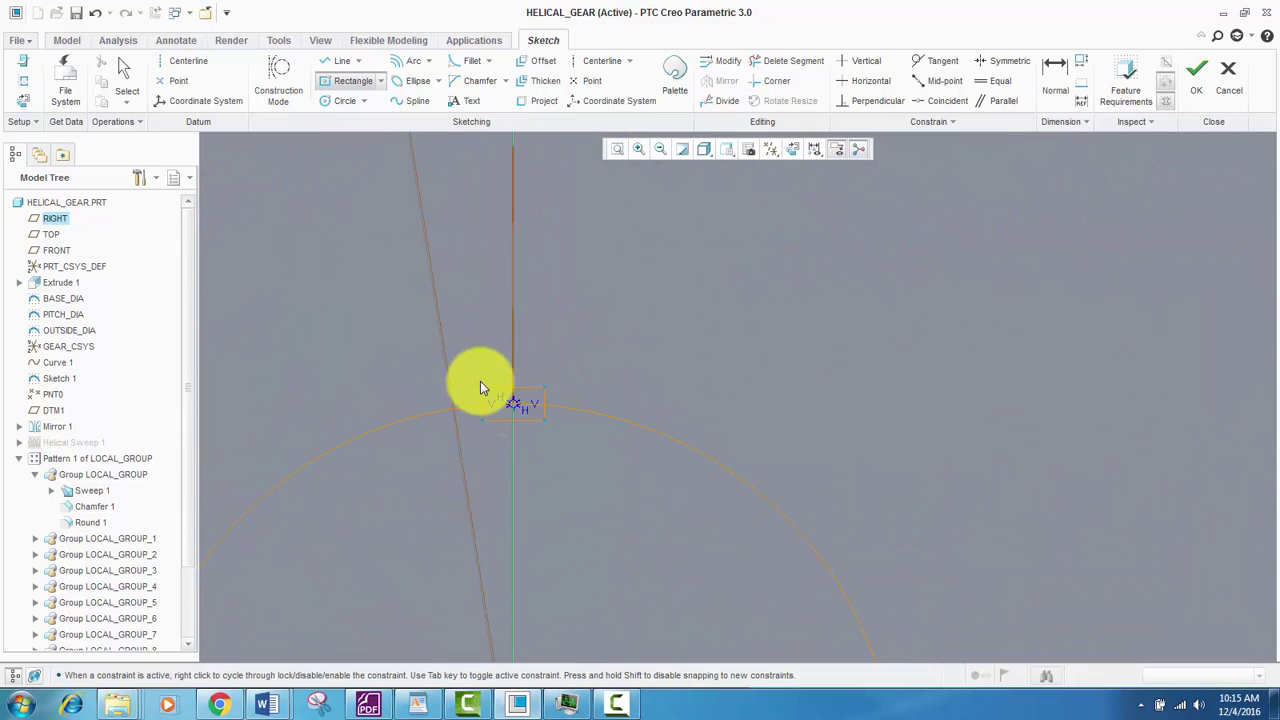
click(446, 336)
middle_click(371, 328)
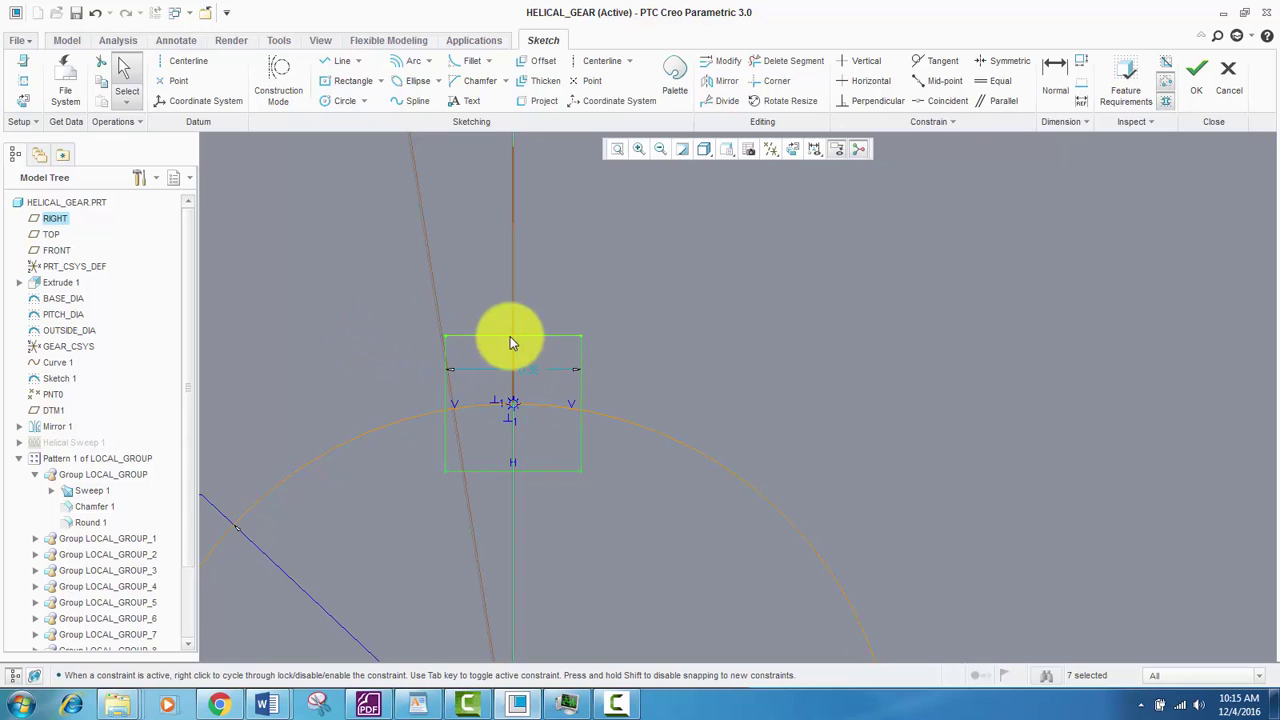
Step: Trim the rectangle portion inside the bore circle and the arc between its sides, leaving one closed bore-and-keyway outline
click(793, 64)
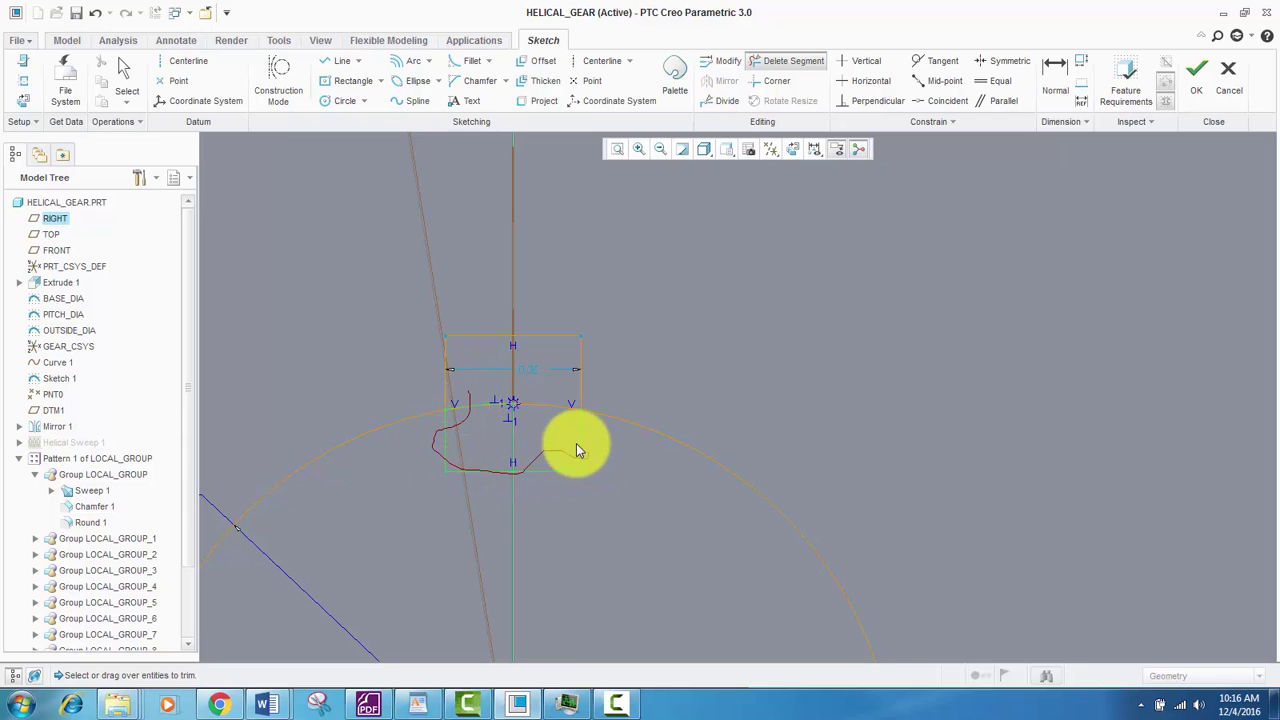
drag(546, 399, 545, 395)
middle_click(474, 407)
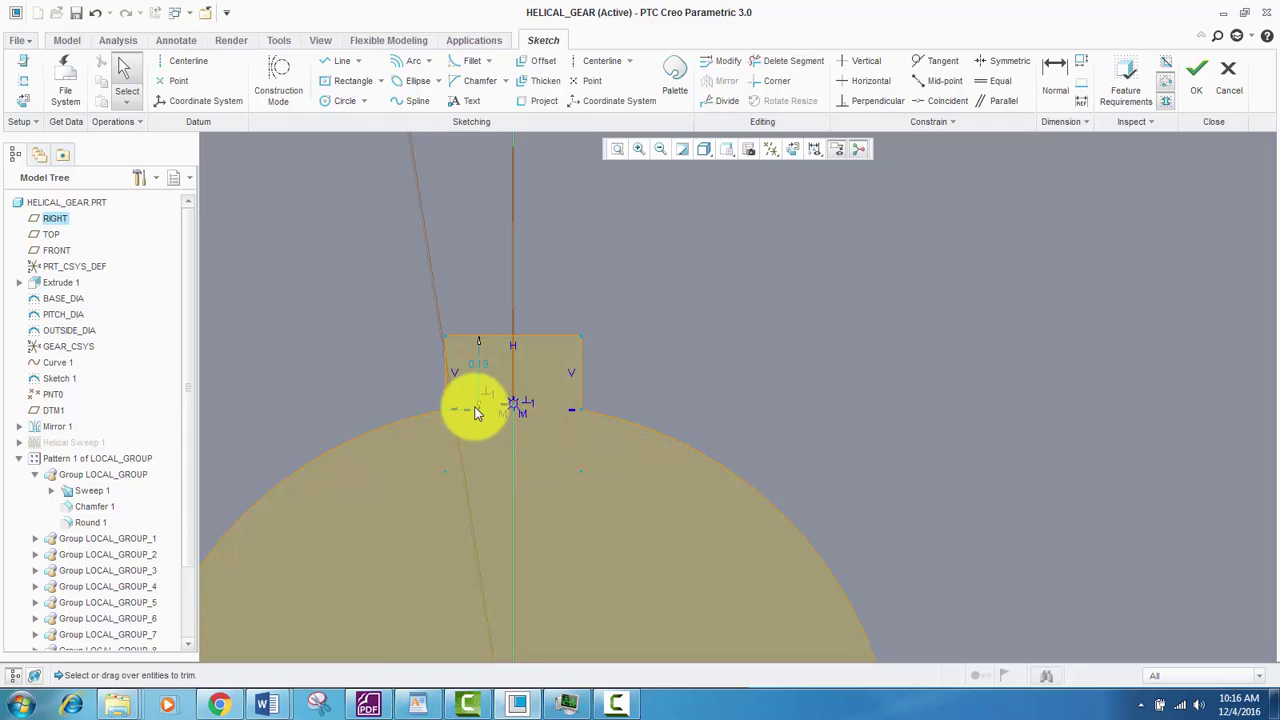
Step: Set the keyway's height above the bore circle to 0.4 and finish the sketch
scroll(466, 401, down, 2)
click(487, 356)
scroll(484, 359, down, 5)
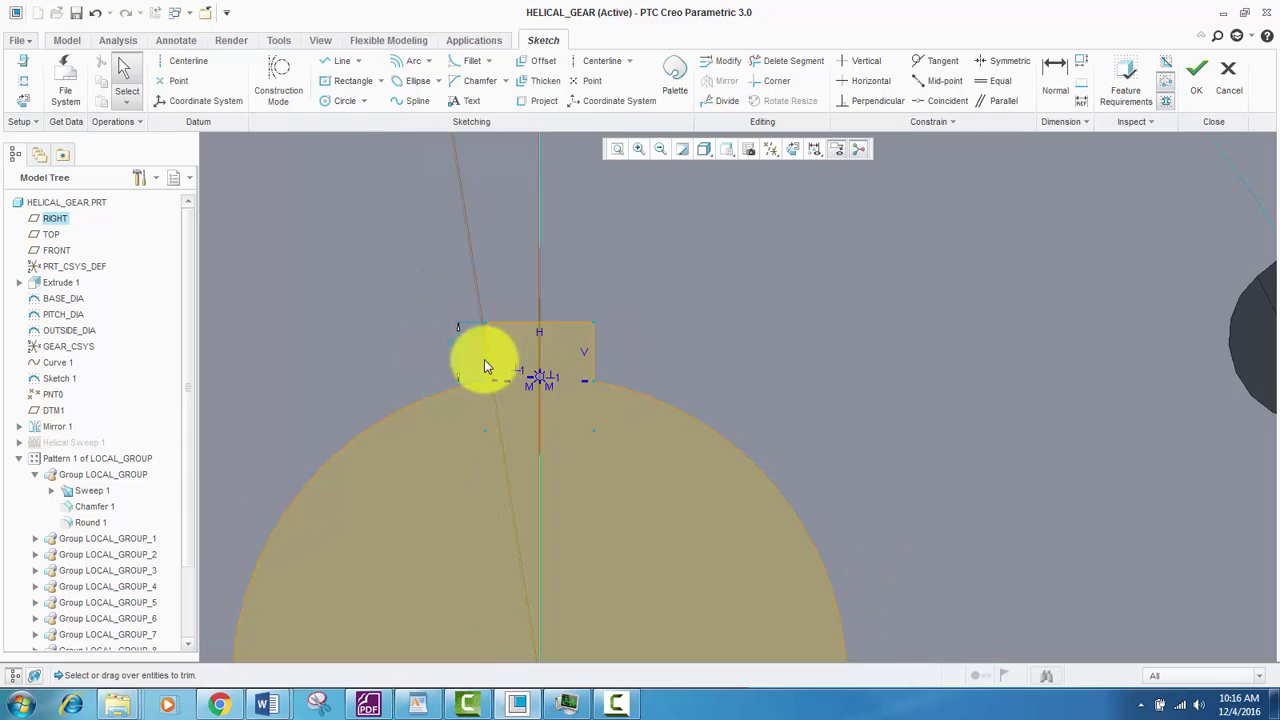
scroll(490, 355, up, 2)
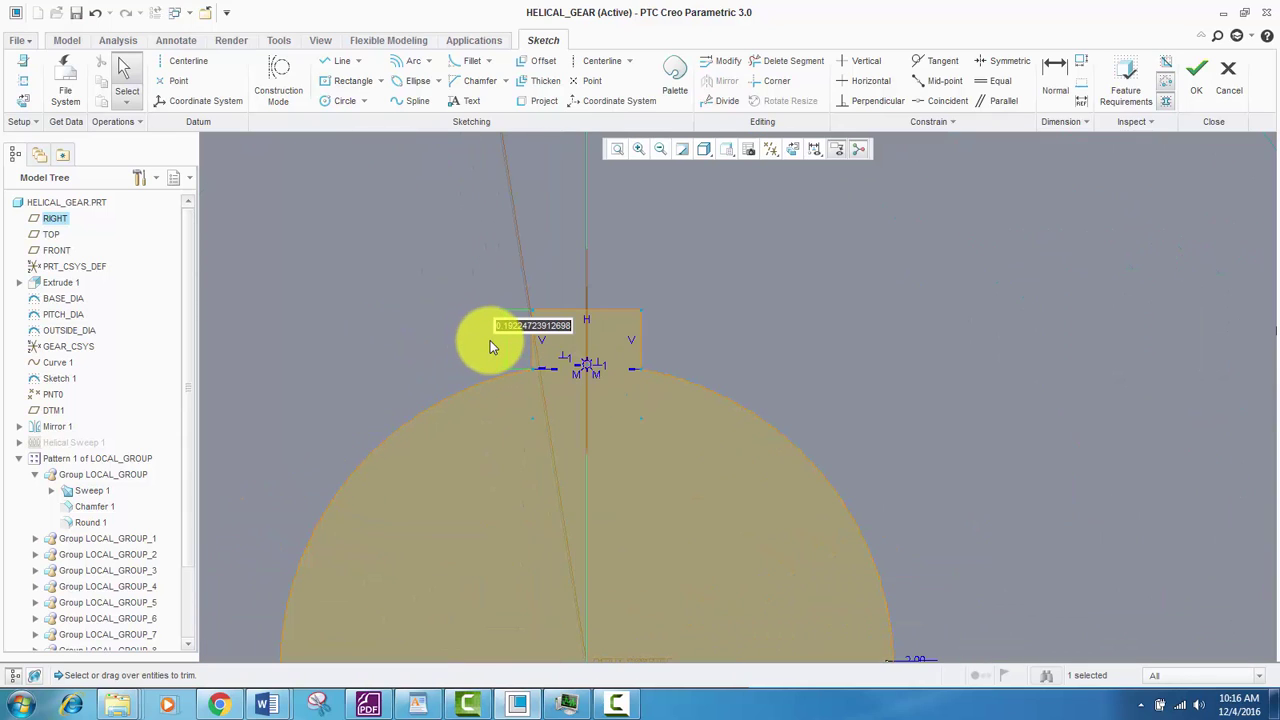
text(0.4)
key(Return)
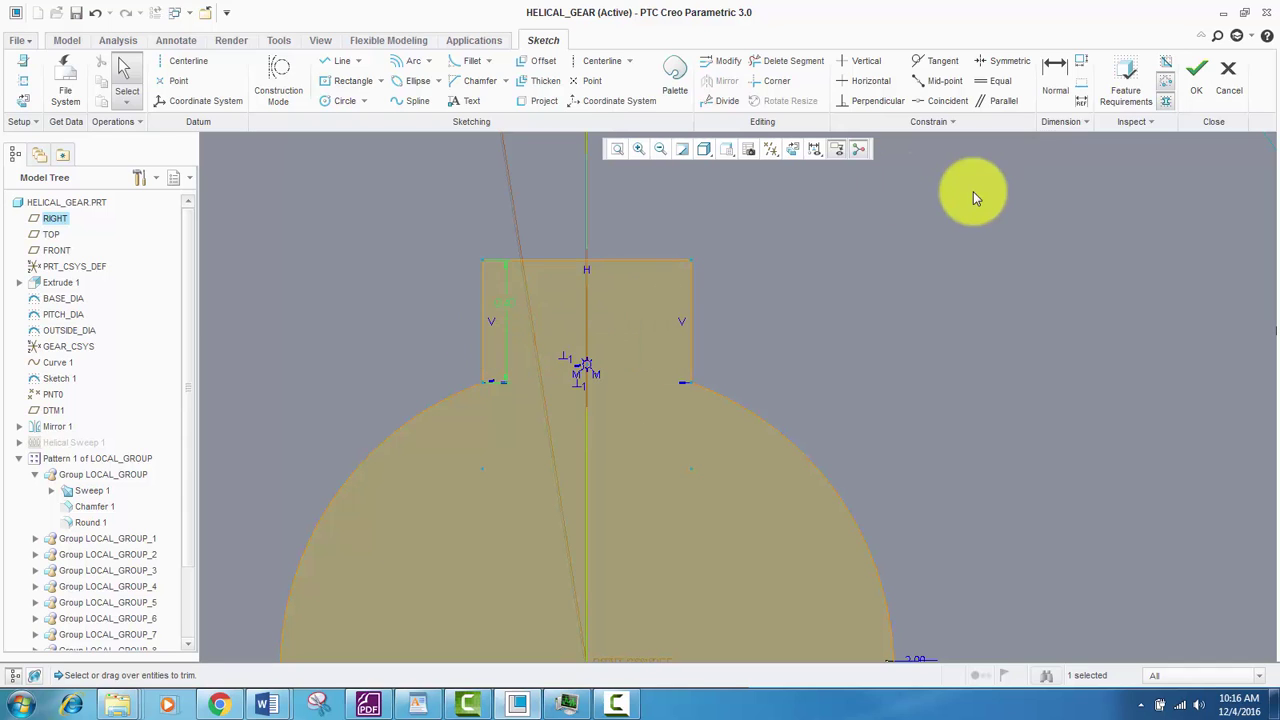
scroll(607, 295, down, 5)
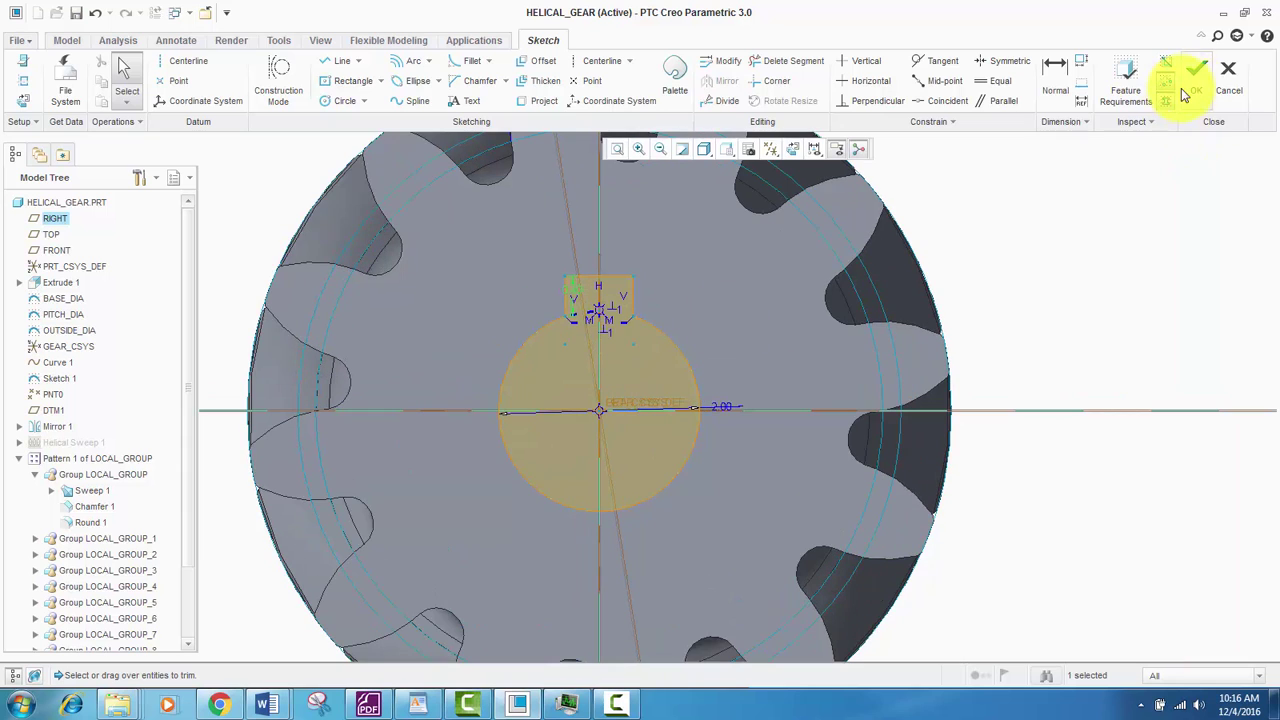
click(1194, 89)
Step: Extrude the bore-and-keyway sketch as a material-removing cut through the gear, symmetric about the sketch plane with a depth of 12.53
middle_drag(580, 423, 660, 395)
click(415, 80)
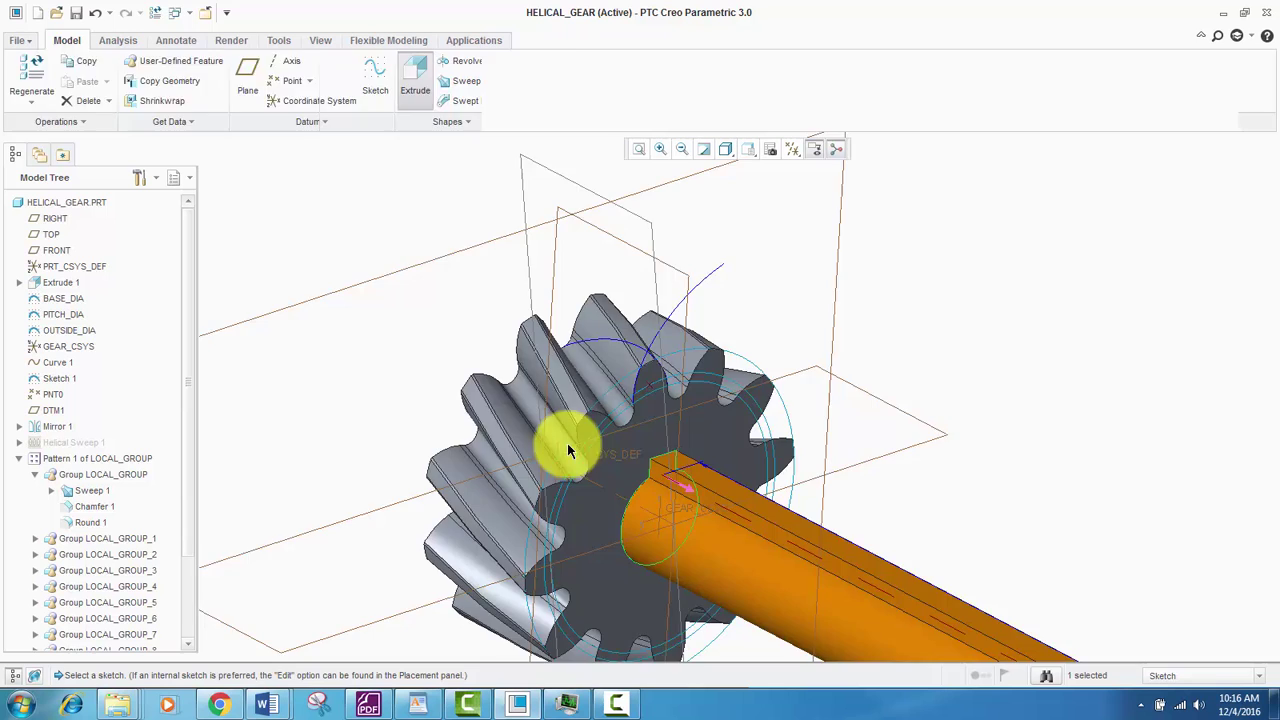
scroll(567, 443, down, 3)
scroll(567, 403, up, 3)
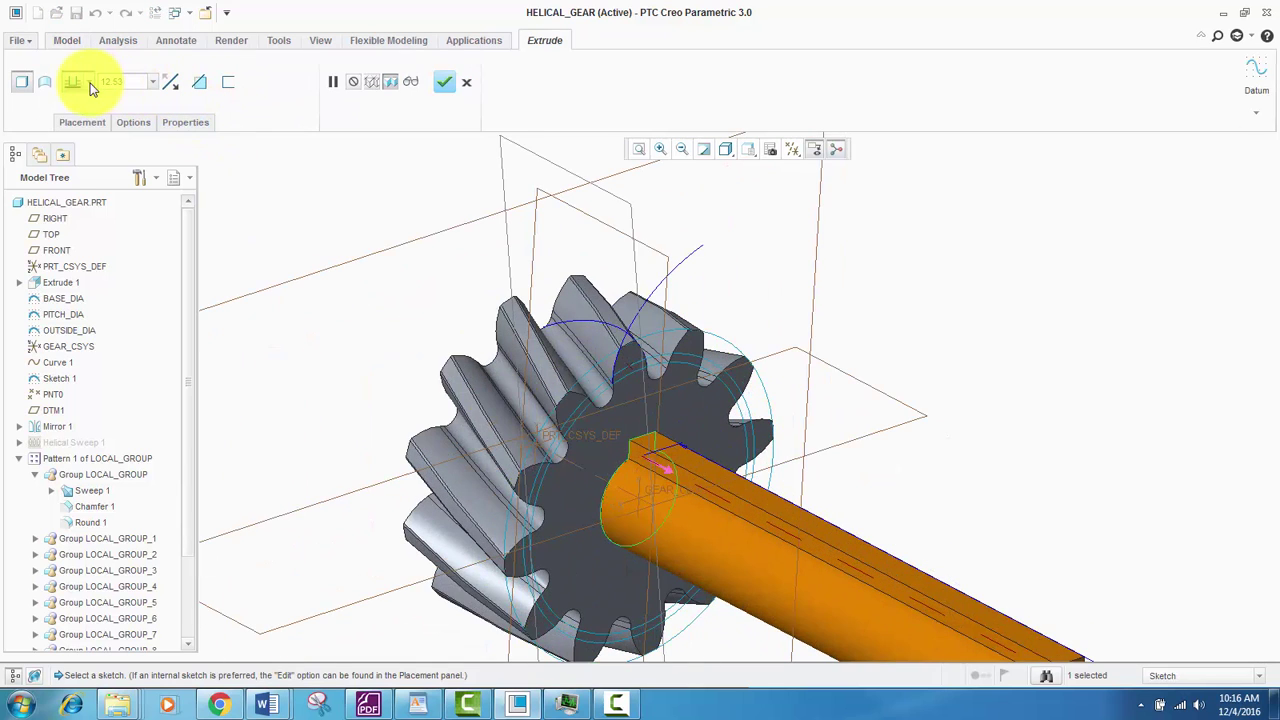
click(73, 129)
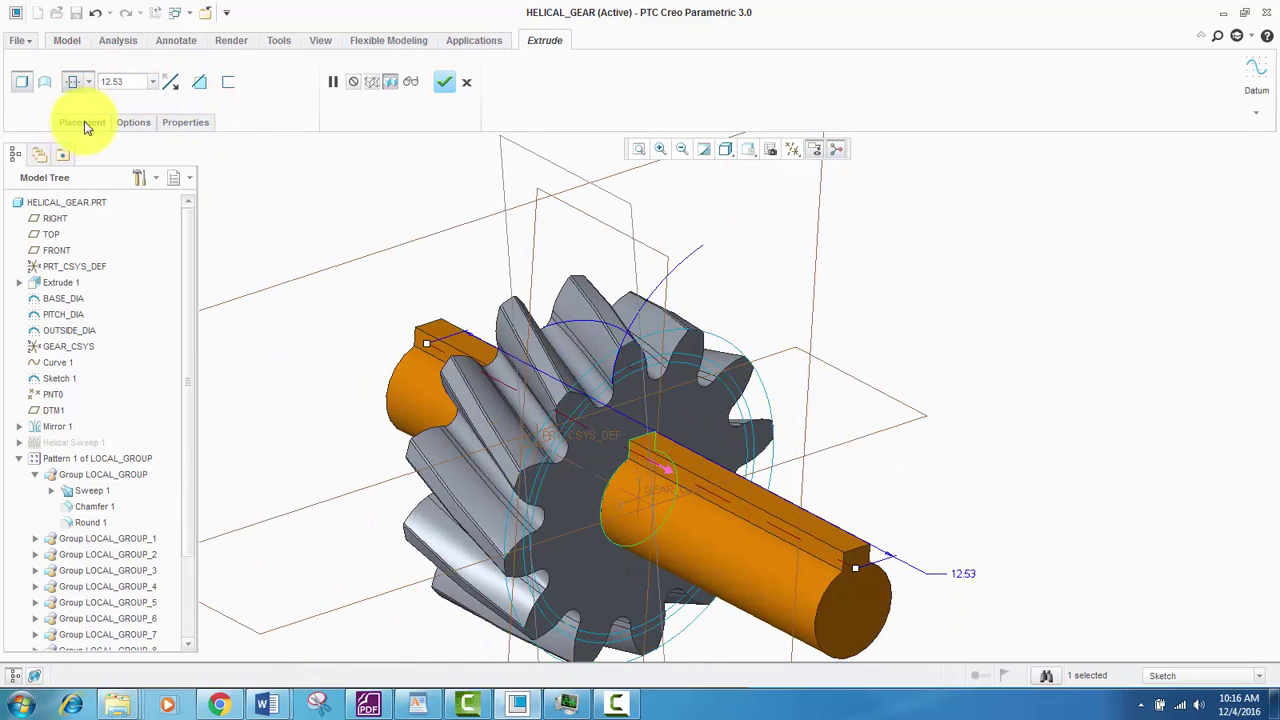
click(197, 84)
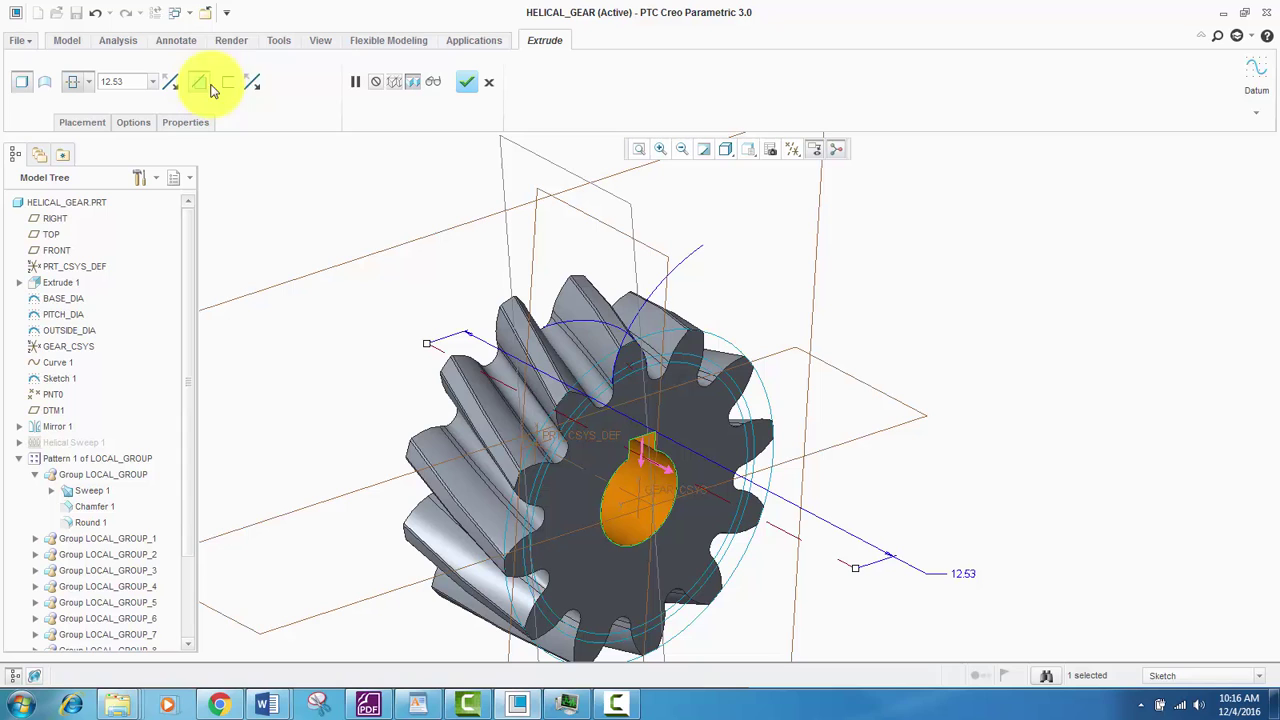
click(466, 83)
scroll(423, 414, down, 3)
middle_drag(423, 414, 503, 366)
scroll(457, 400, up, 4)
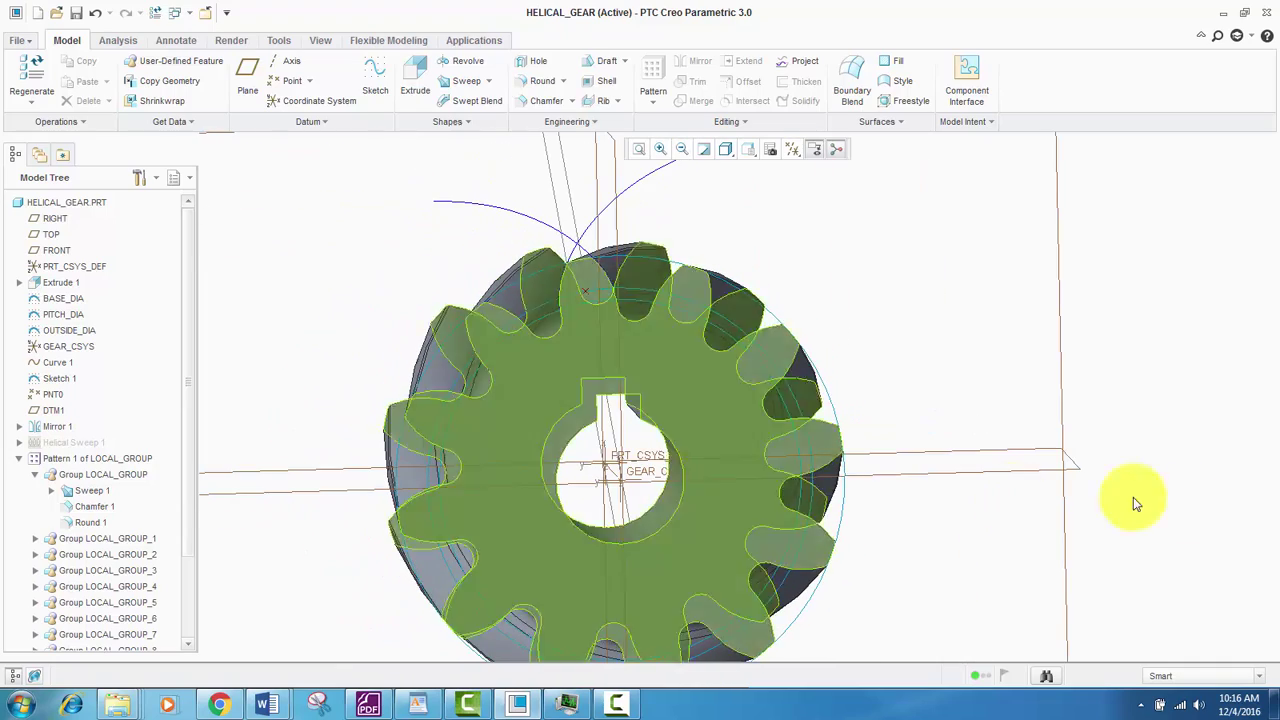